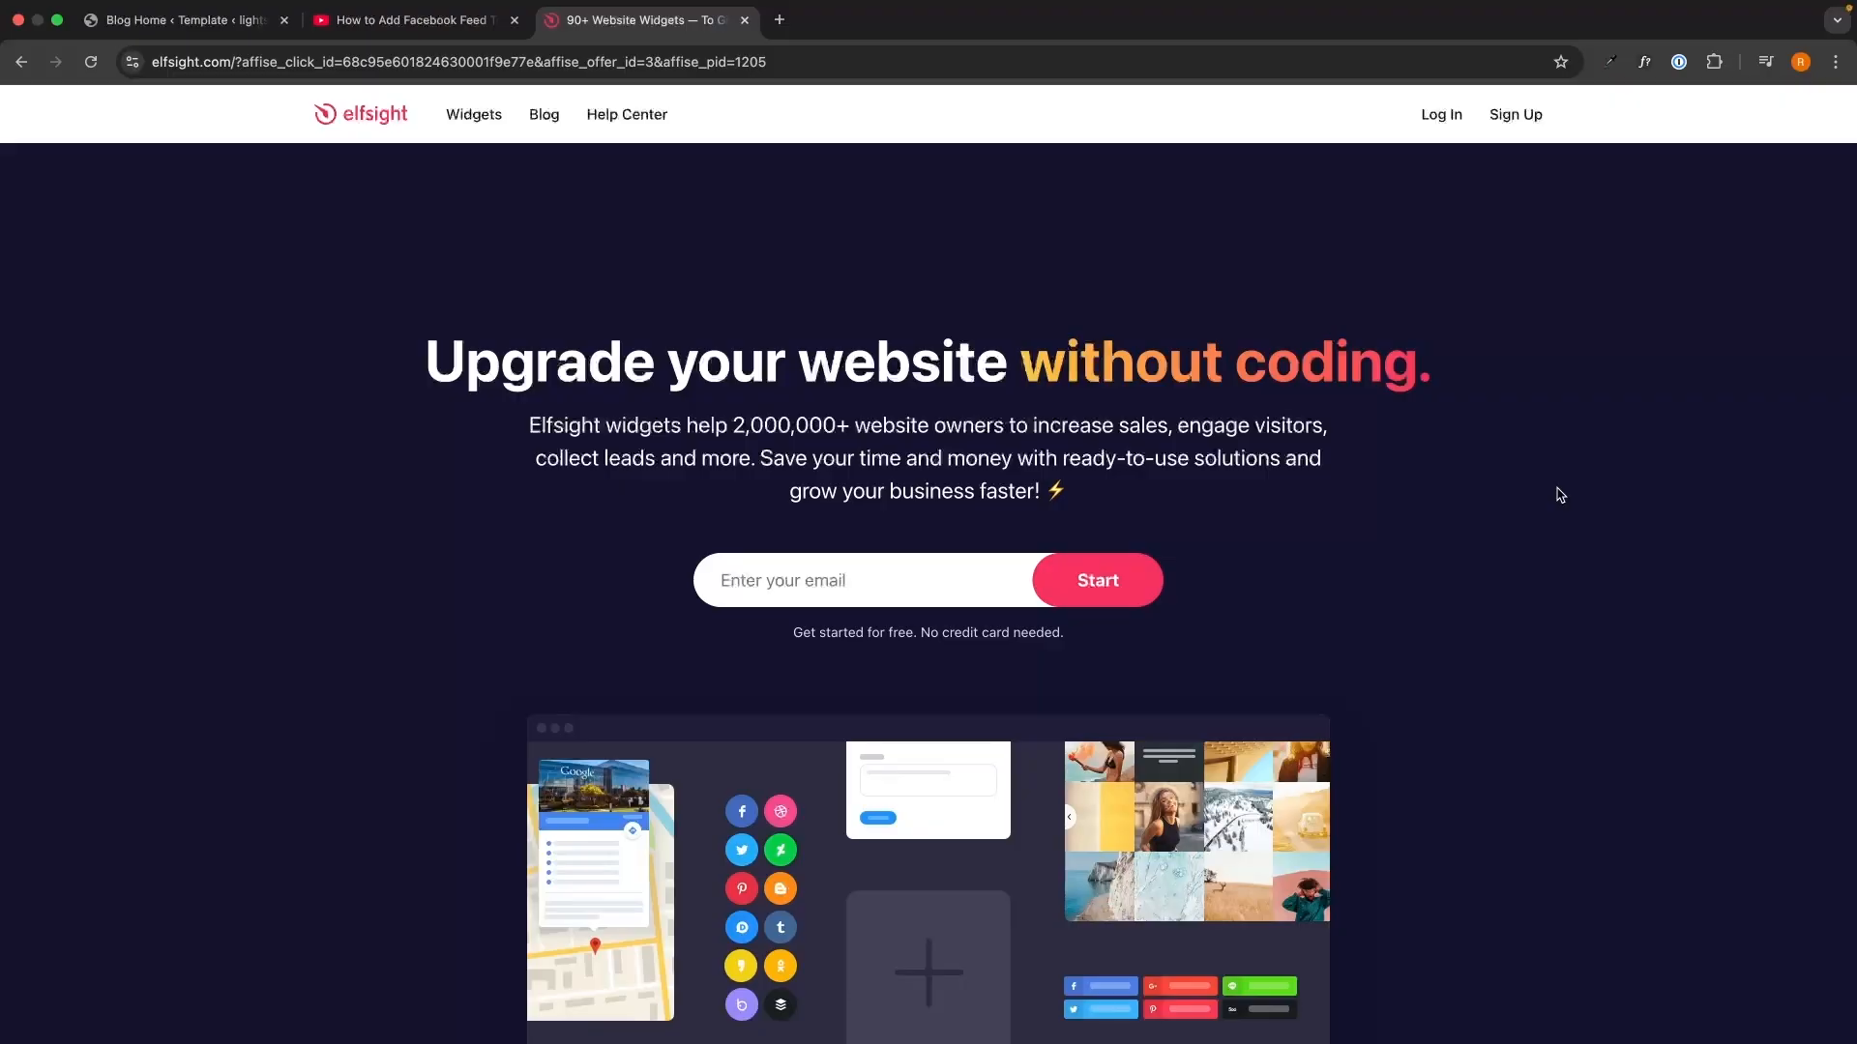
- Glance at the YouTube video description, then return to the Elfsight homepage
{"action": "key", "text": "ctrl+shift+Tab"}
{"action": "left_click_drag", "start_coordinate": [66, 355], "coordinate": [829, 615]}
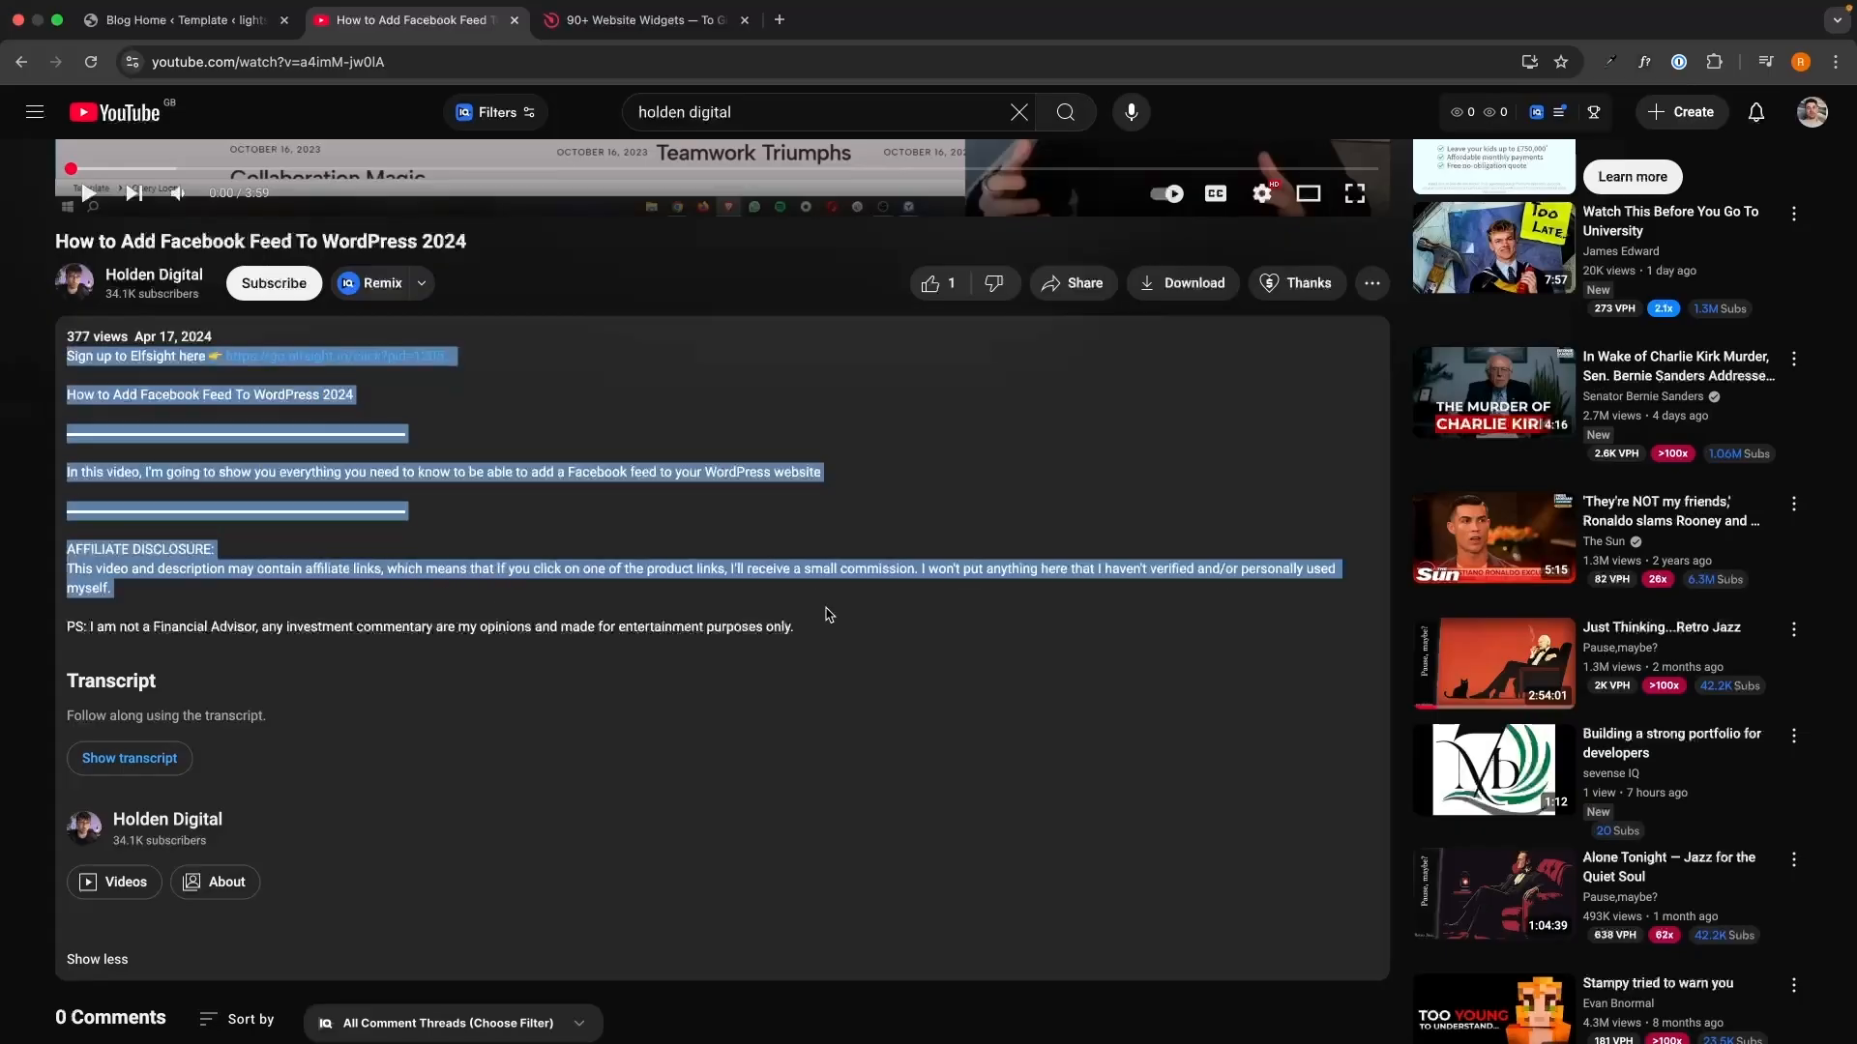
{"action": "left_click", "coordinate": [829, 615]}
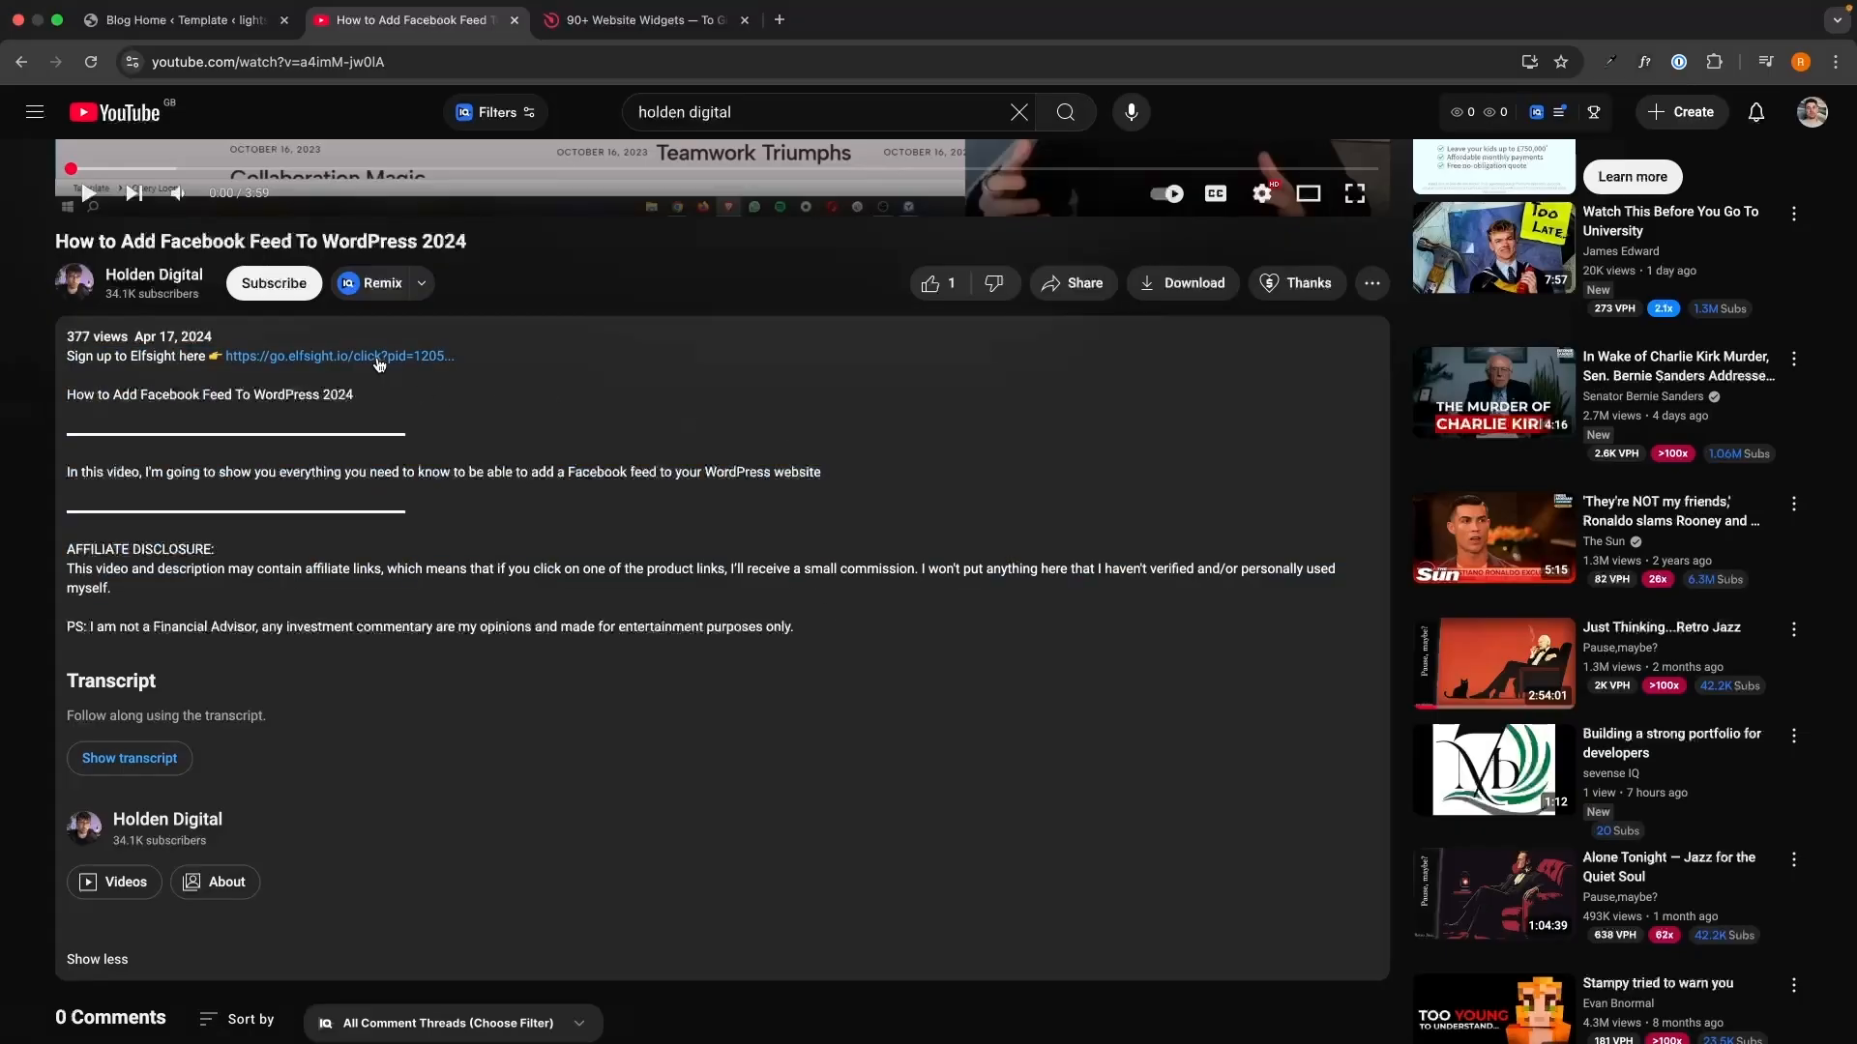
{"action": "key", "text": "ctrl+Tab"}
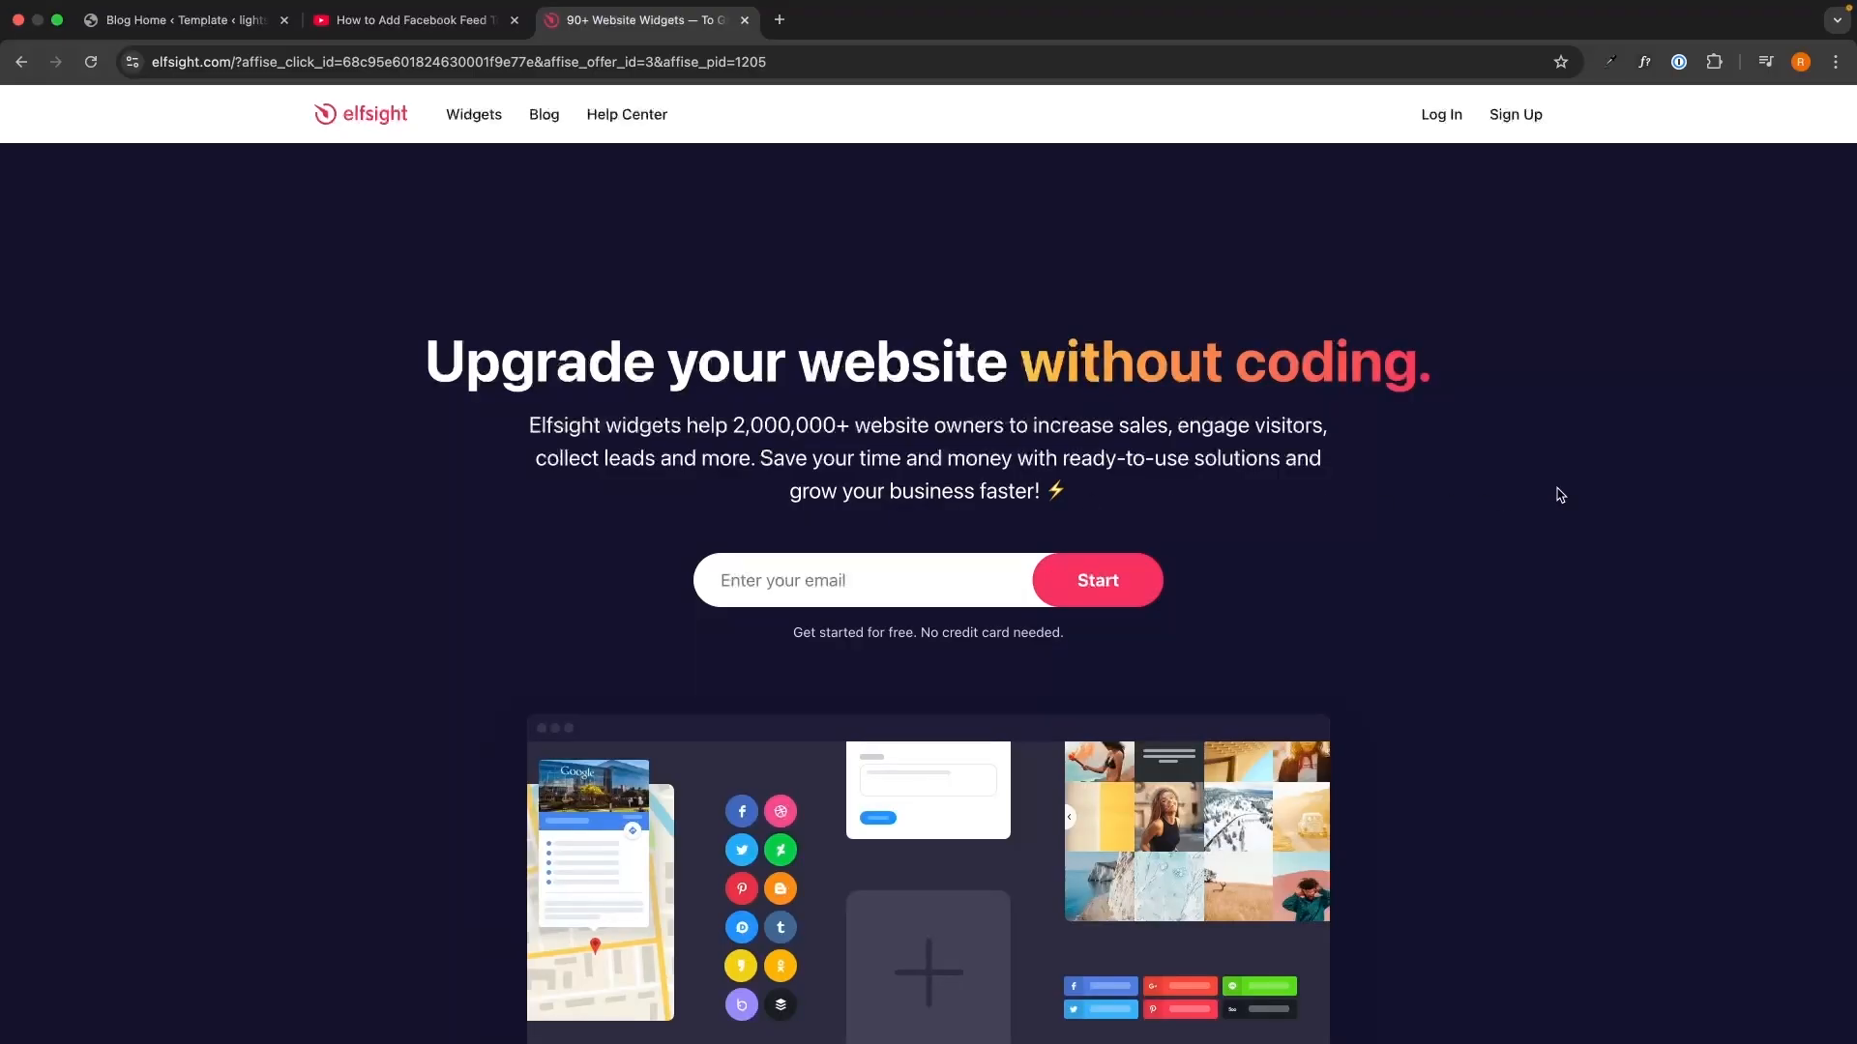
- Sign up for Elfsight with your email address and a password
{"action": "left_click", "coordinate": [965, 577]}
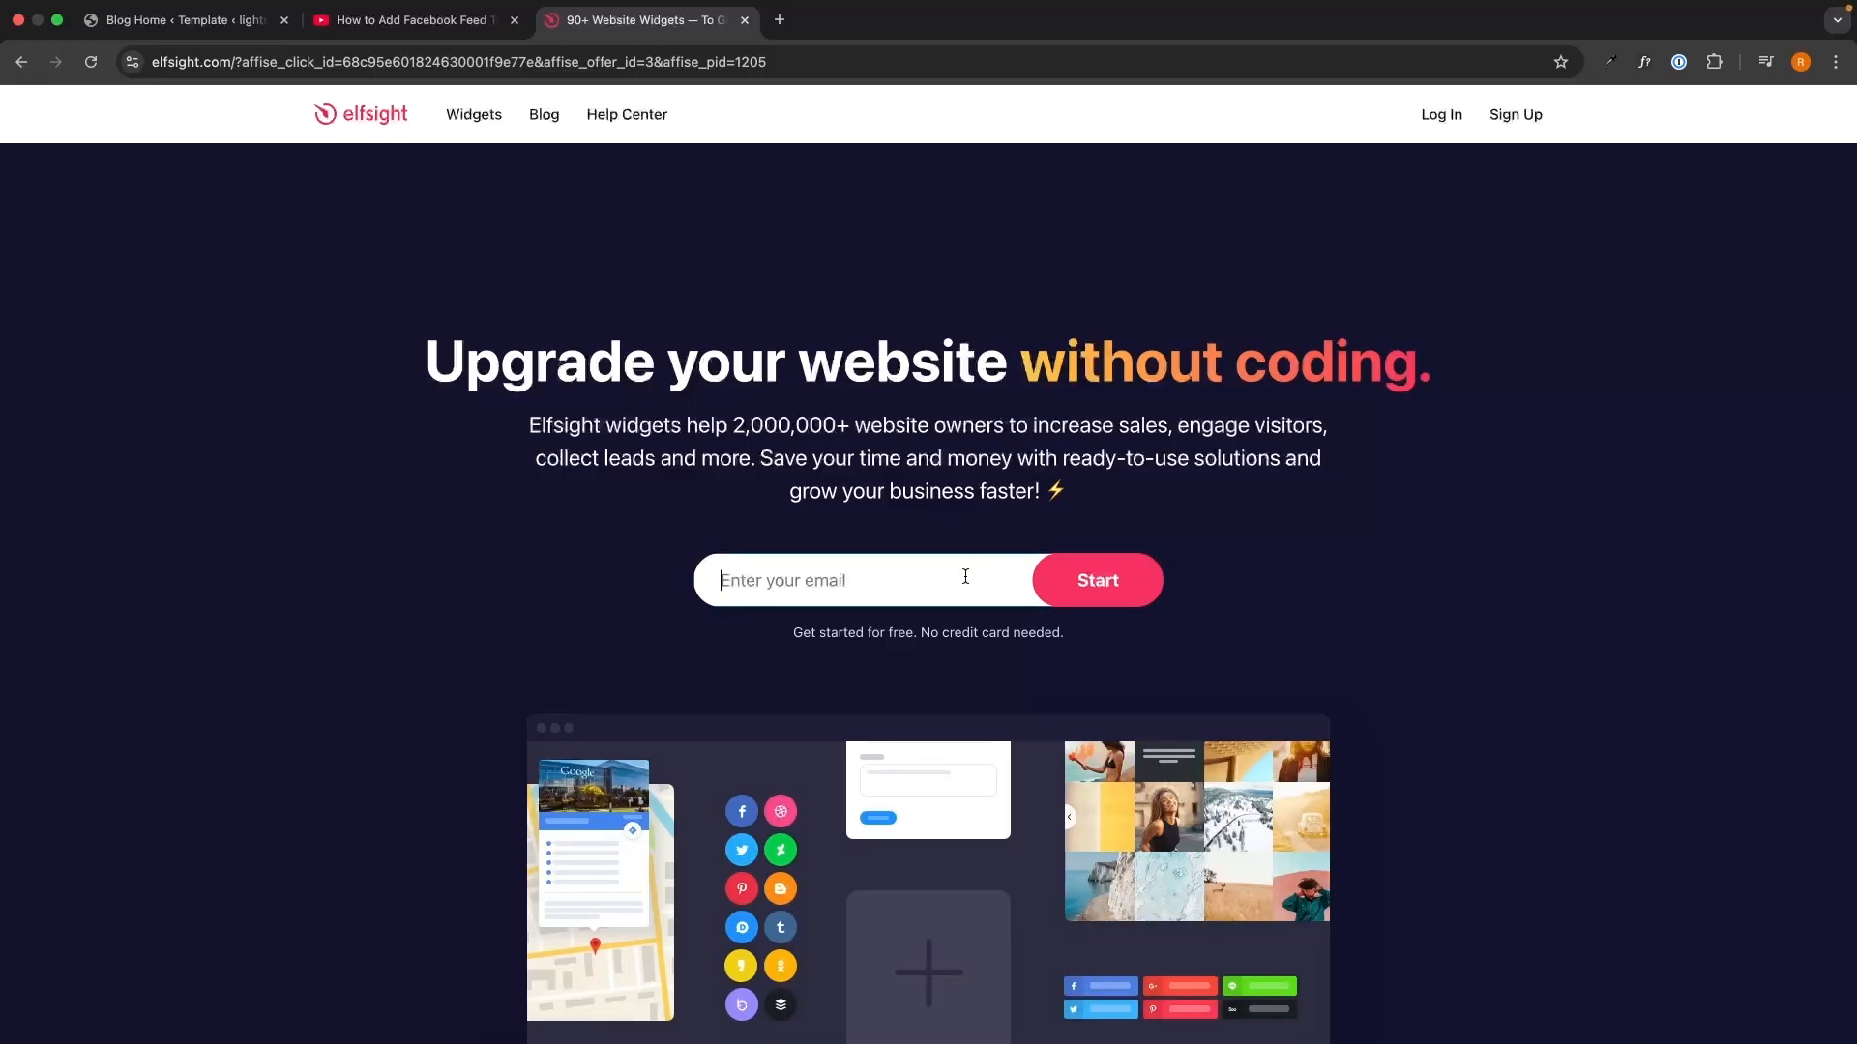
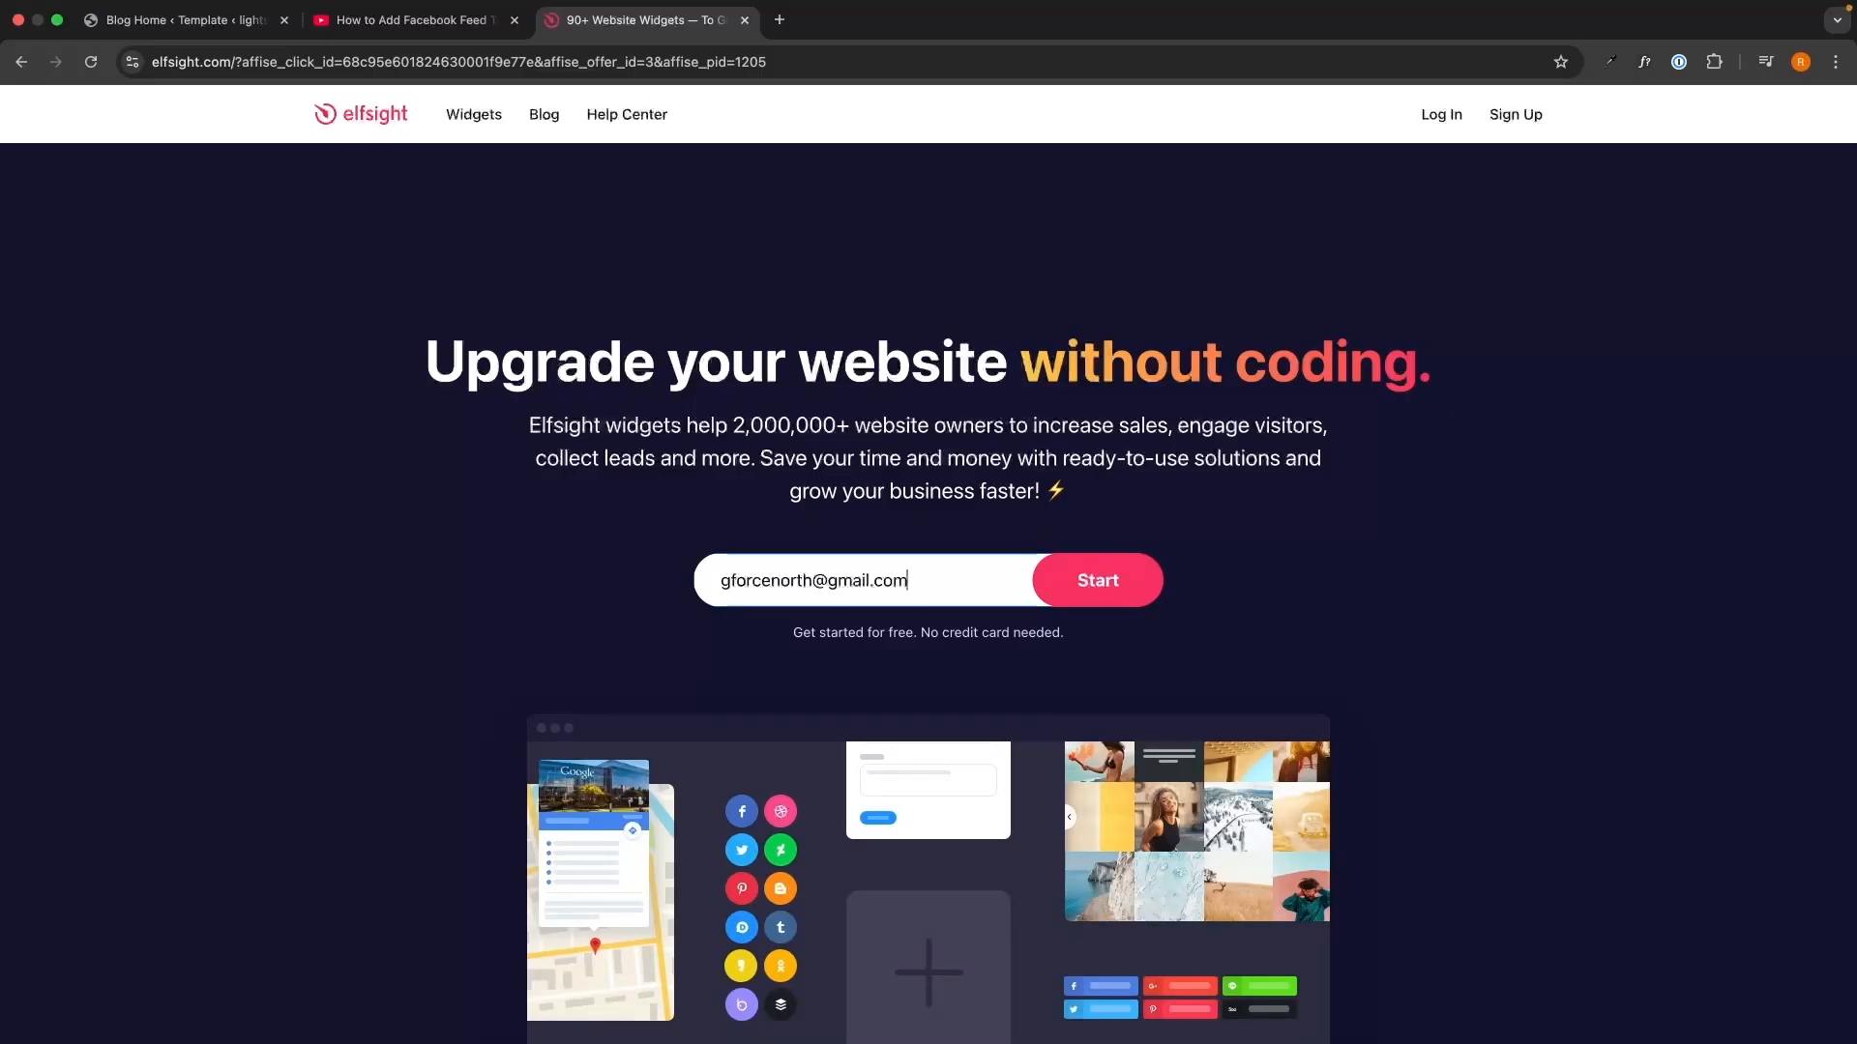
{"action": "key", "text": "Return"}
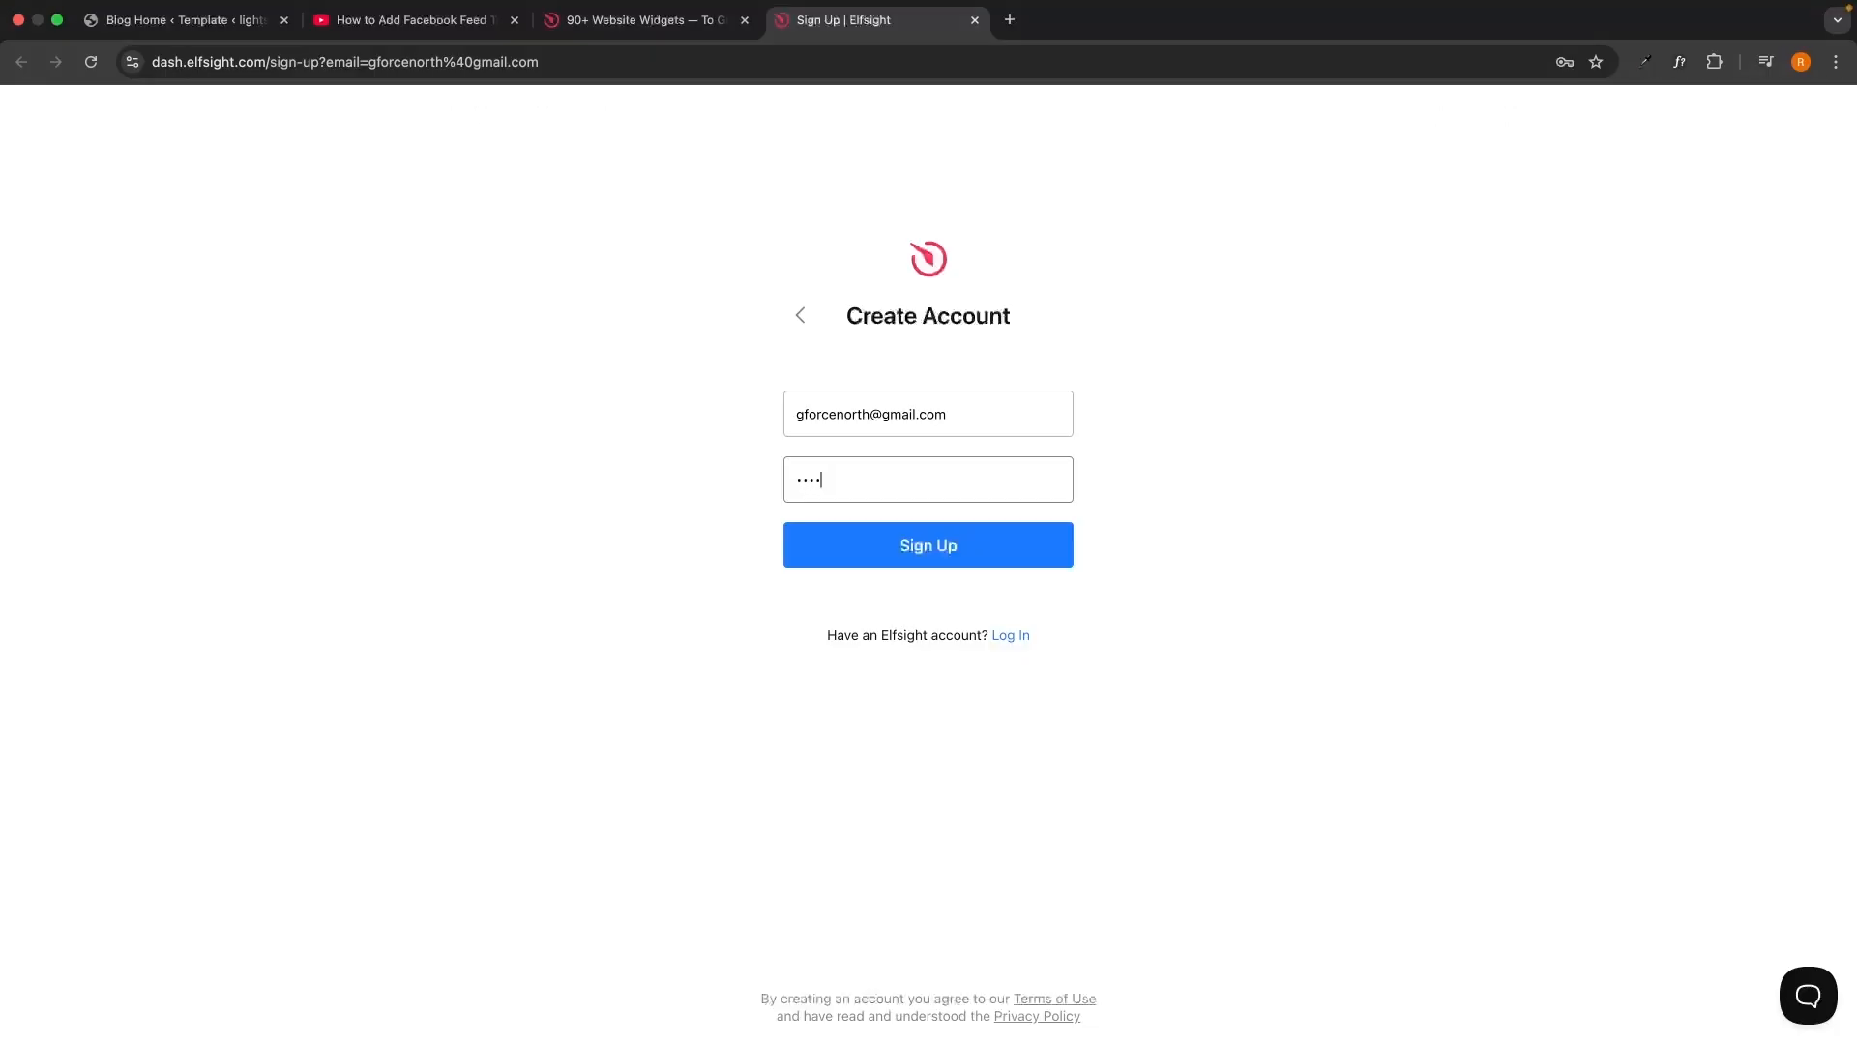
{"action": "left_click", "coordinate": [1003, 554]}
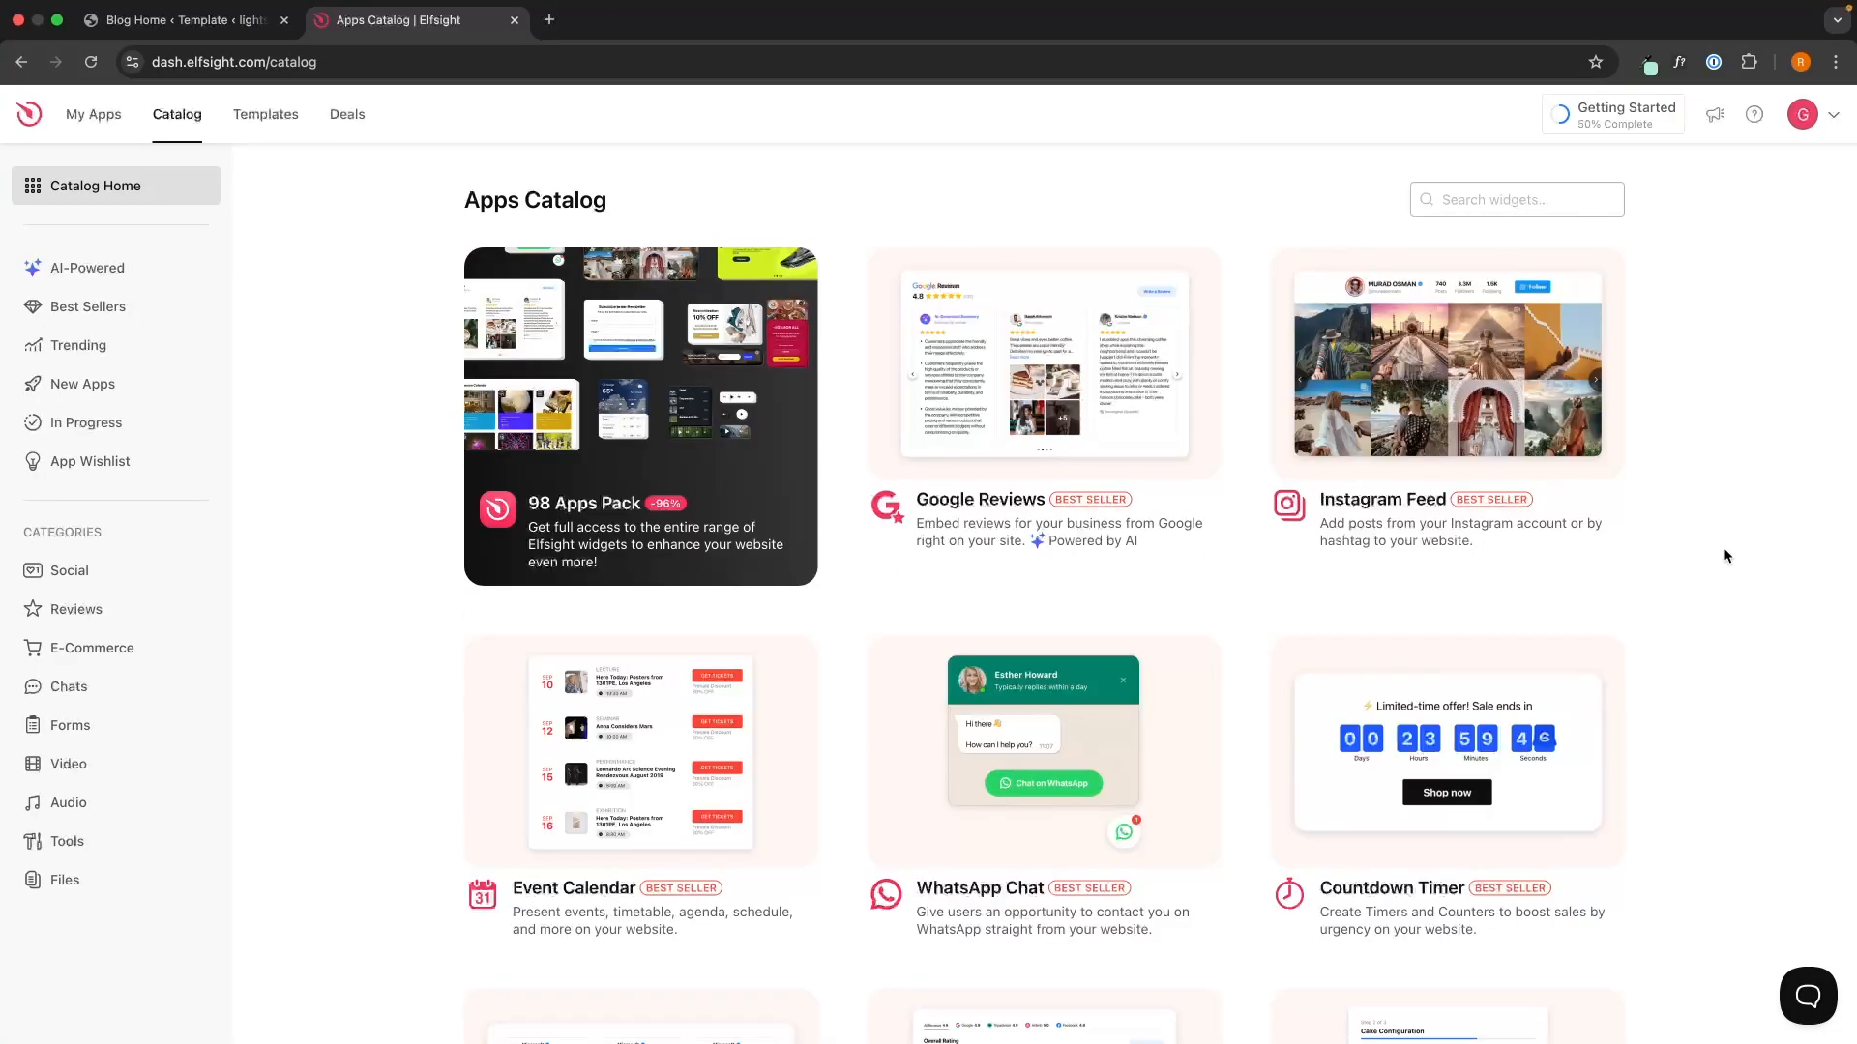
- Browse the Apps Catalog, then search the widgets for 'busin'
{"action": "scroll", "coordinate": [1723, 548], "scroll_direction": "down", "scroll_amount": 5}
{"action": "scroll", "coordinate": [1723, 556], "scroll_direction": "down", "scroll_amount": 9}
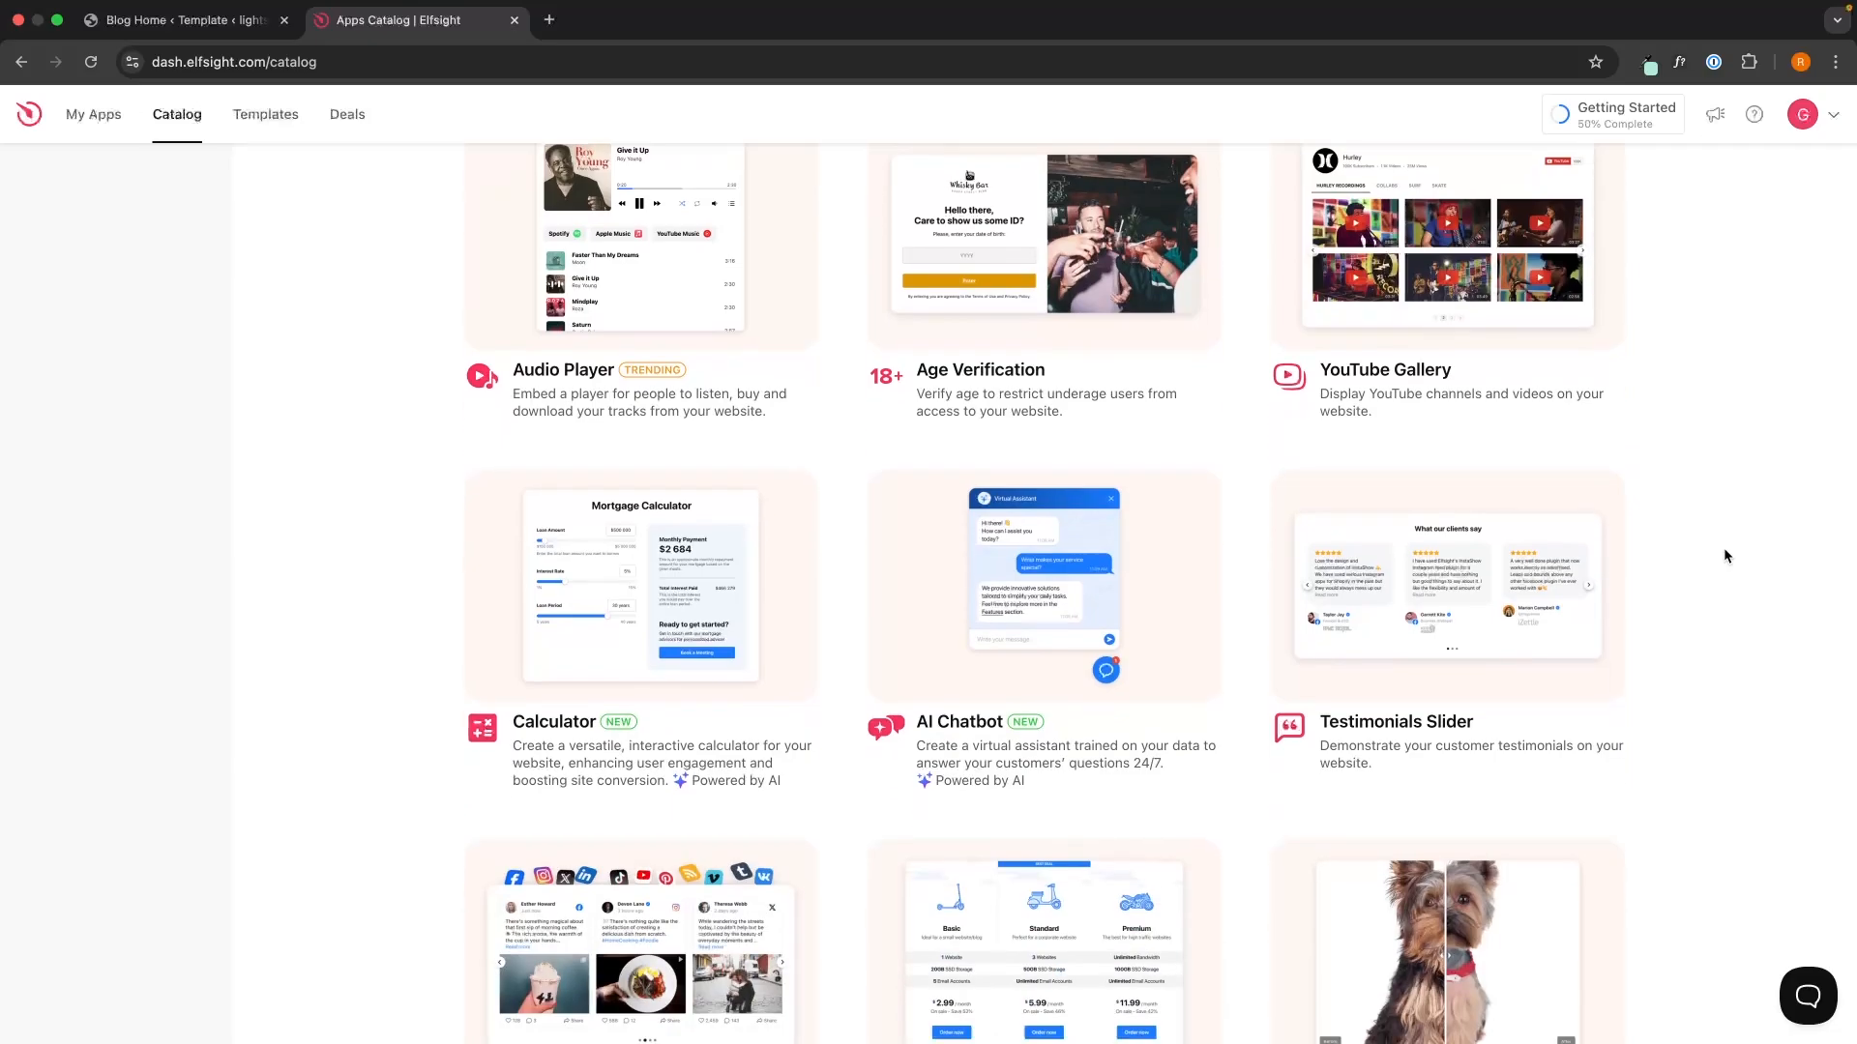
{"action": "scroll", "coordinate": [1726, 555], "scroll_direction": "up", "scroll_amount": 1}
{"action": "scroll", "coordinate": [1707, 555], "scroll_direction": "up", "scroll_amount": 15}
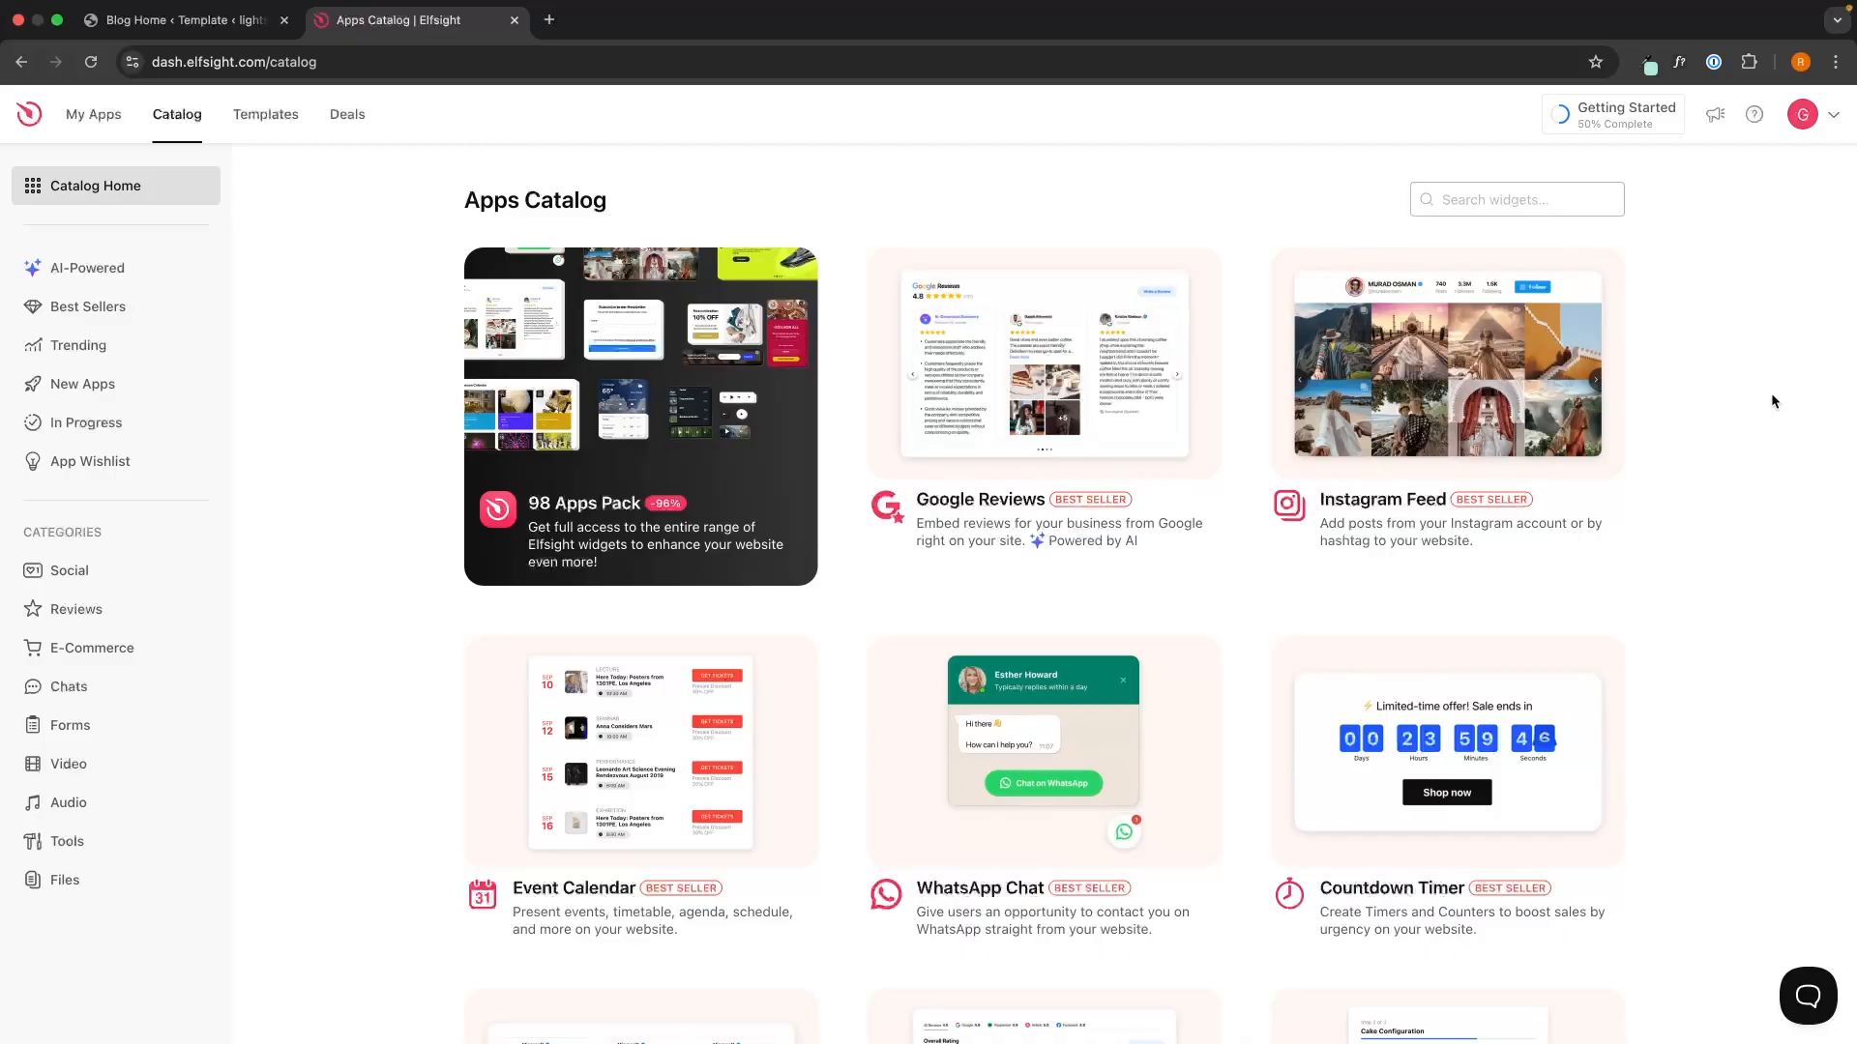
{"action": "scroll", "coordinate": [1772, 393], "scroll_direction": "down", "scroll_amount": 5}
{"action": "scroll", "coordinate": [1772, 393], "scroll_direction": "up", "scroll_amount": 5}
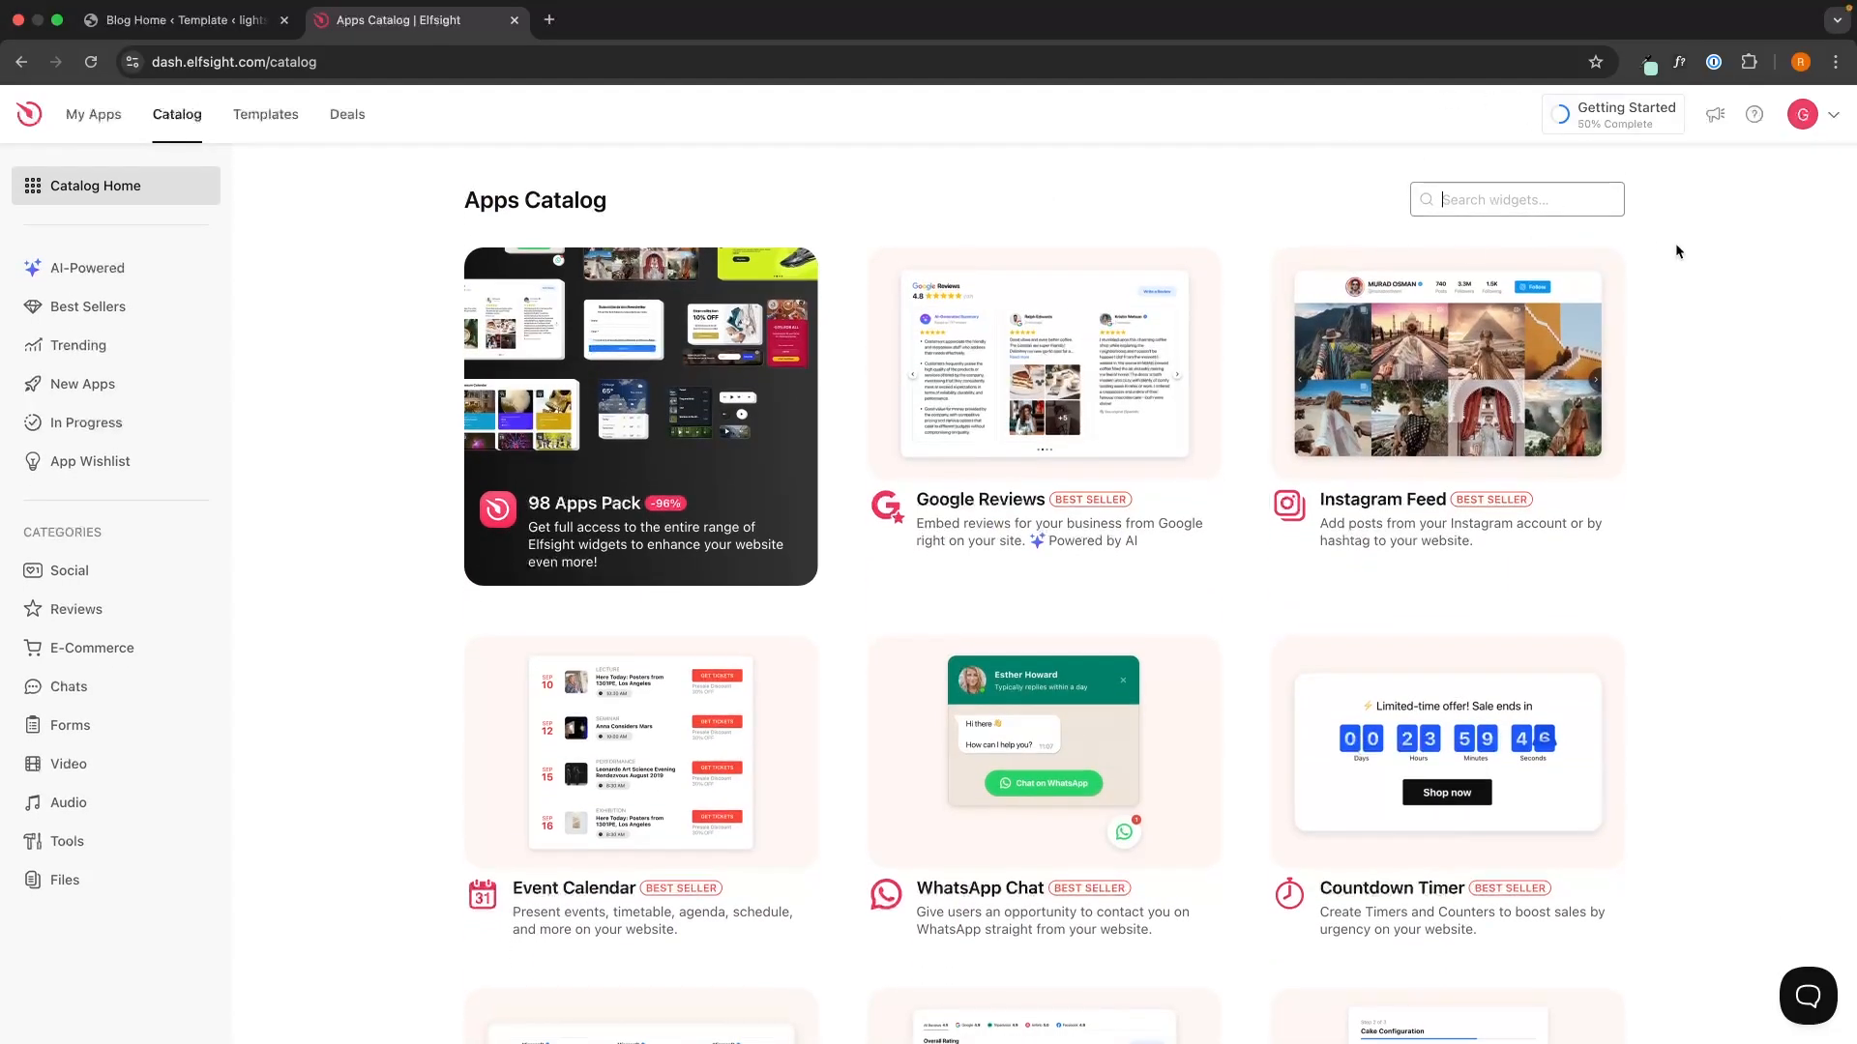
{"action": "type", "text": "busin"}
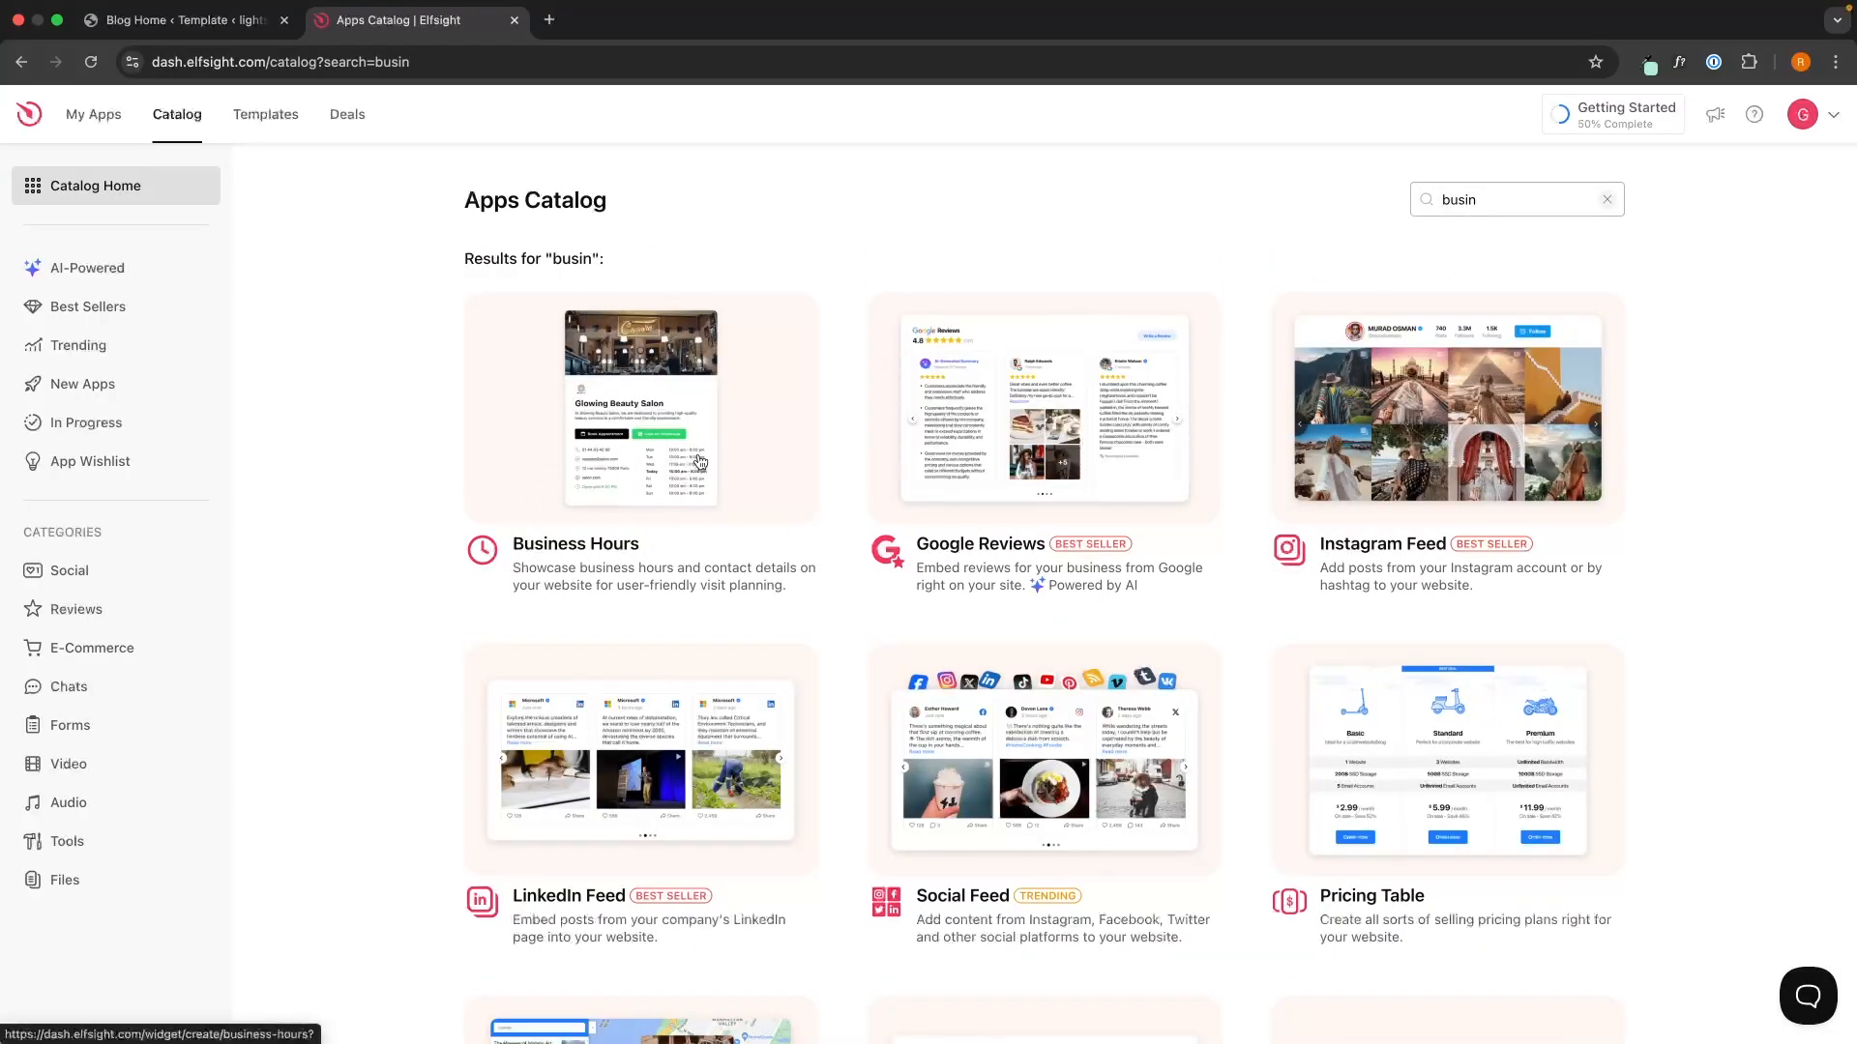
- Preview the Business Hours templates and create a widget from the plain Business Hours one
{"action": "left_click", "coordinate": [586, 548]}
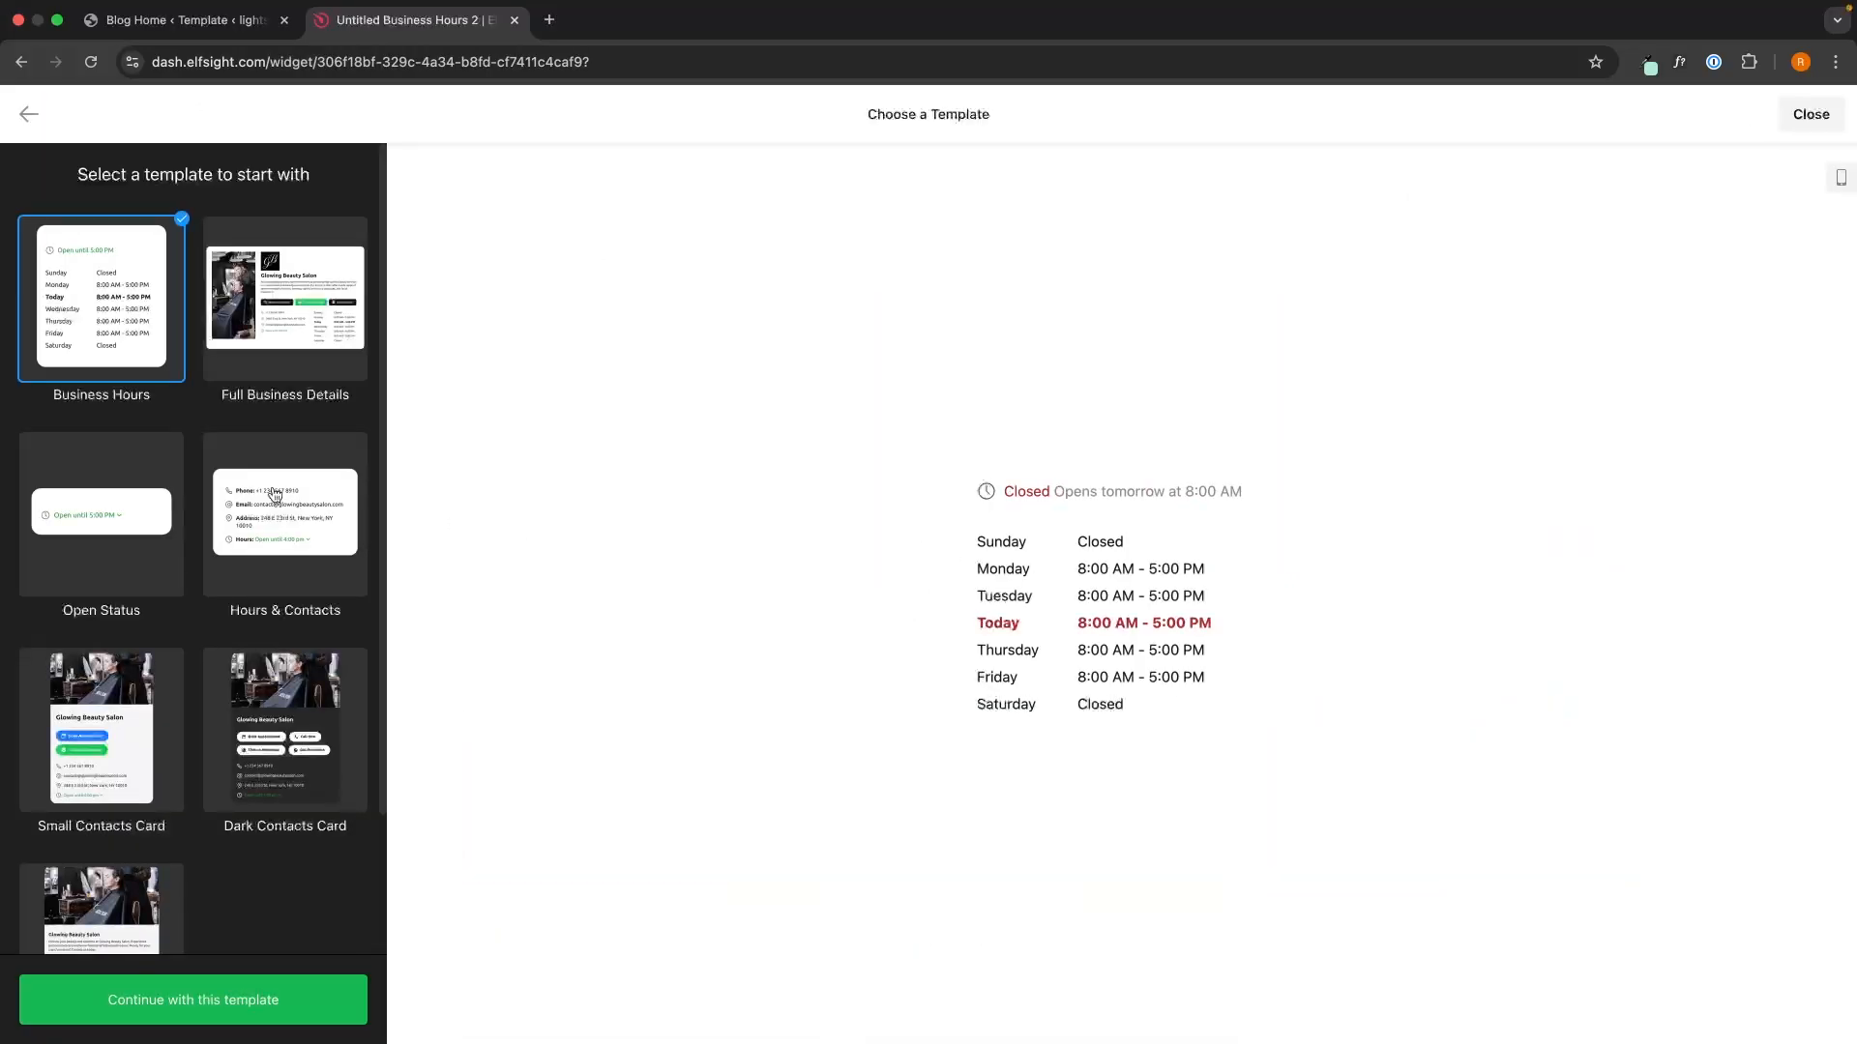
{"action": "left_click", "coordinate": [60, 522]}
{"action": "left_click", "coordinate": [1047, 603]}
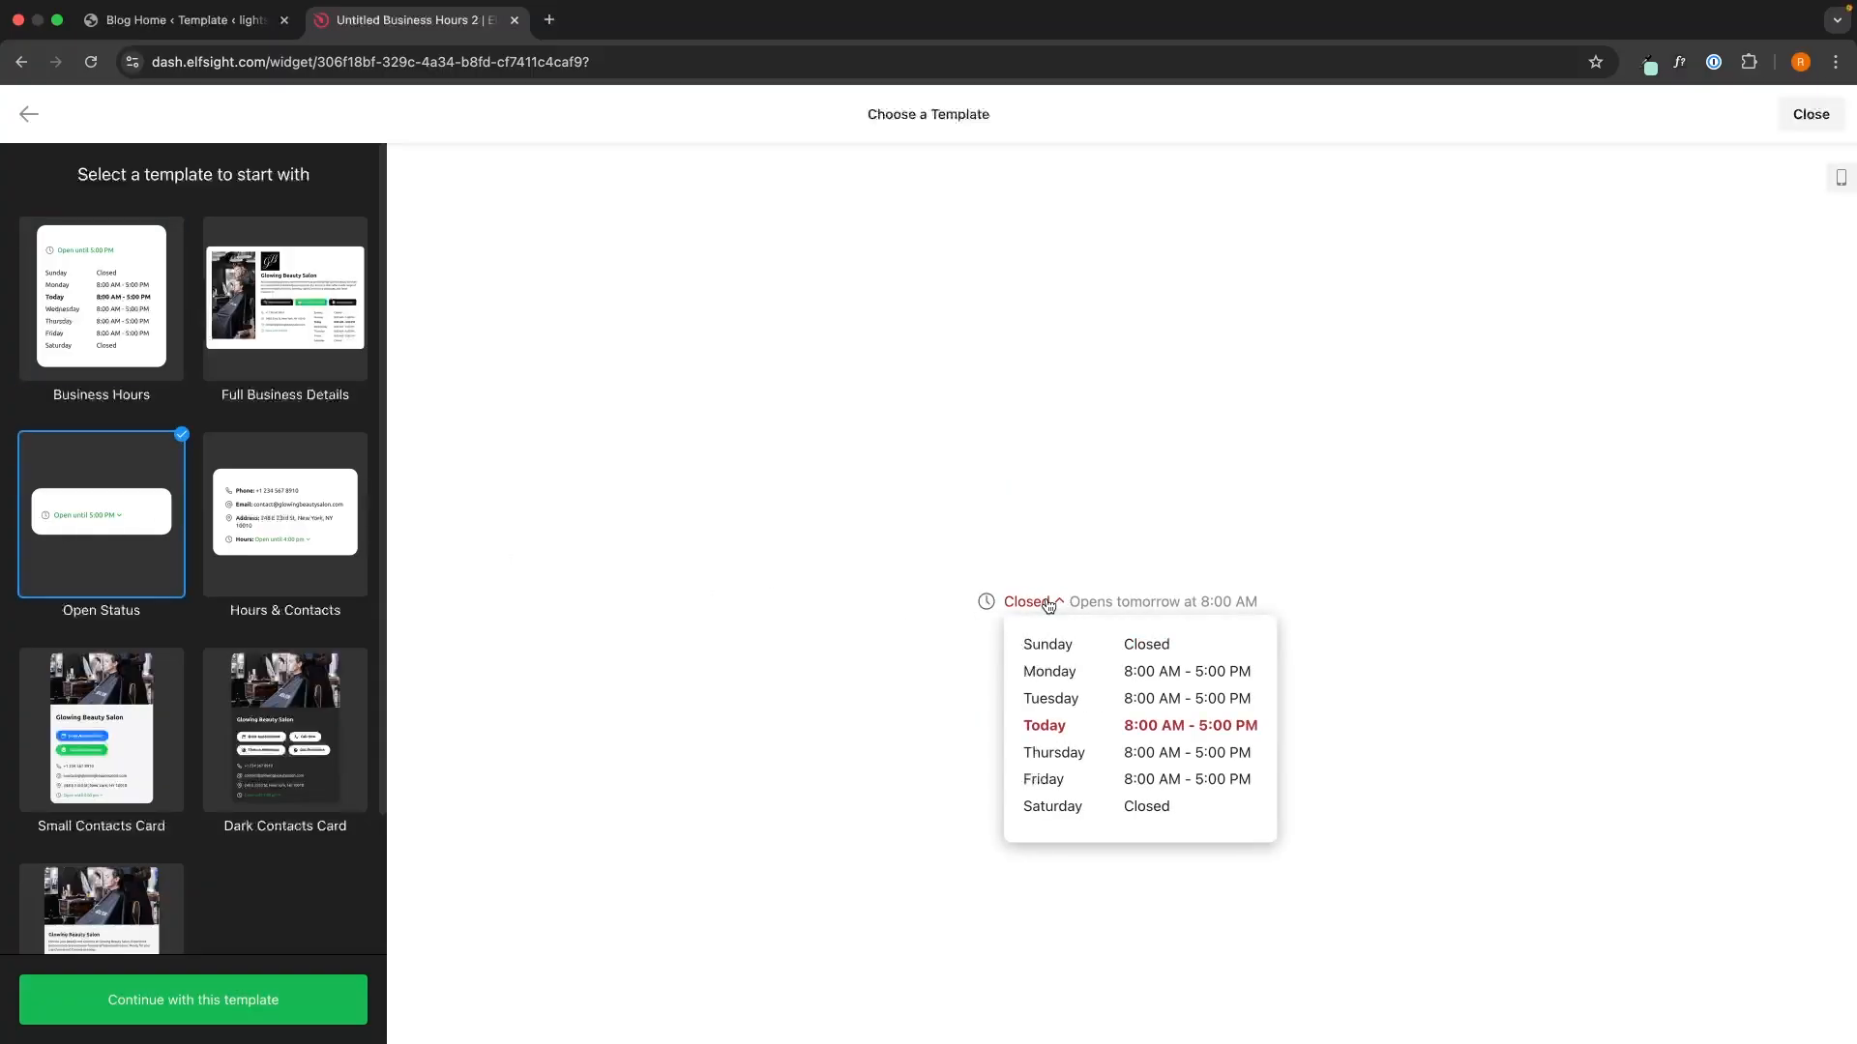
{"action": "left_click", "coordinate": [1049, 606]}
{"action": "left_click", "coordinate": [344, 559]}
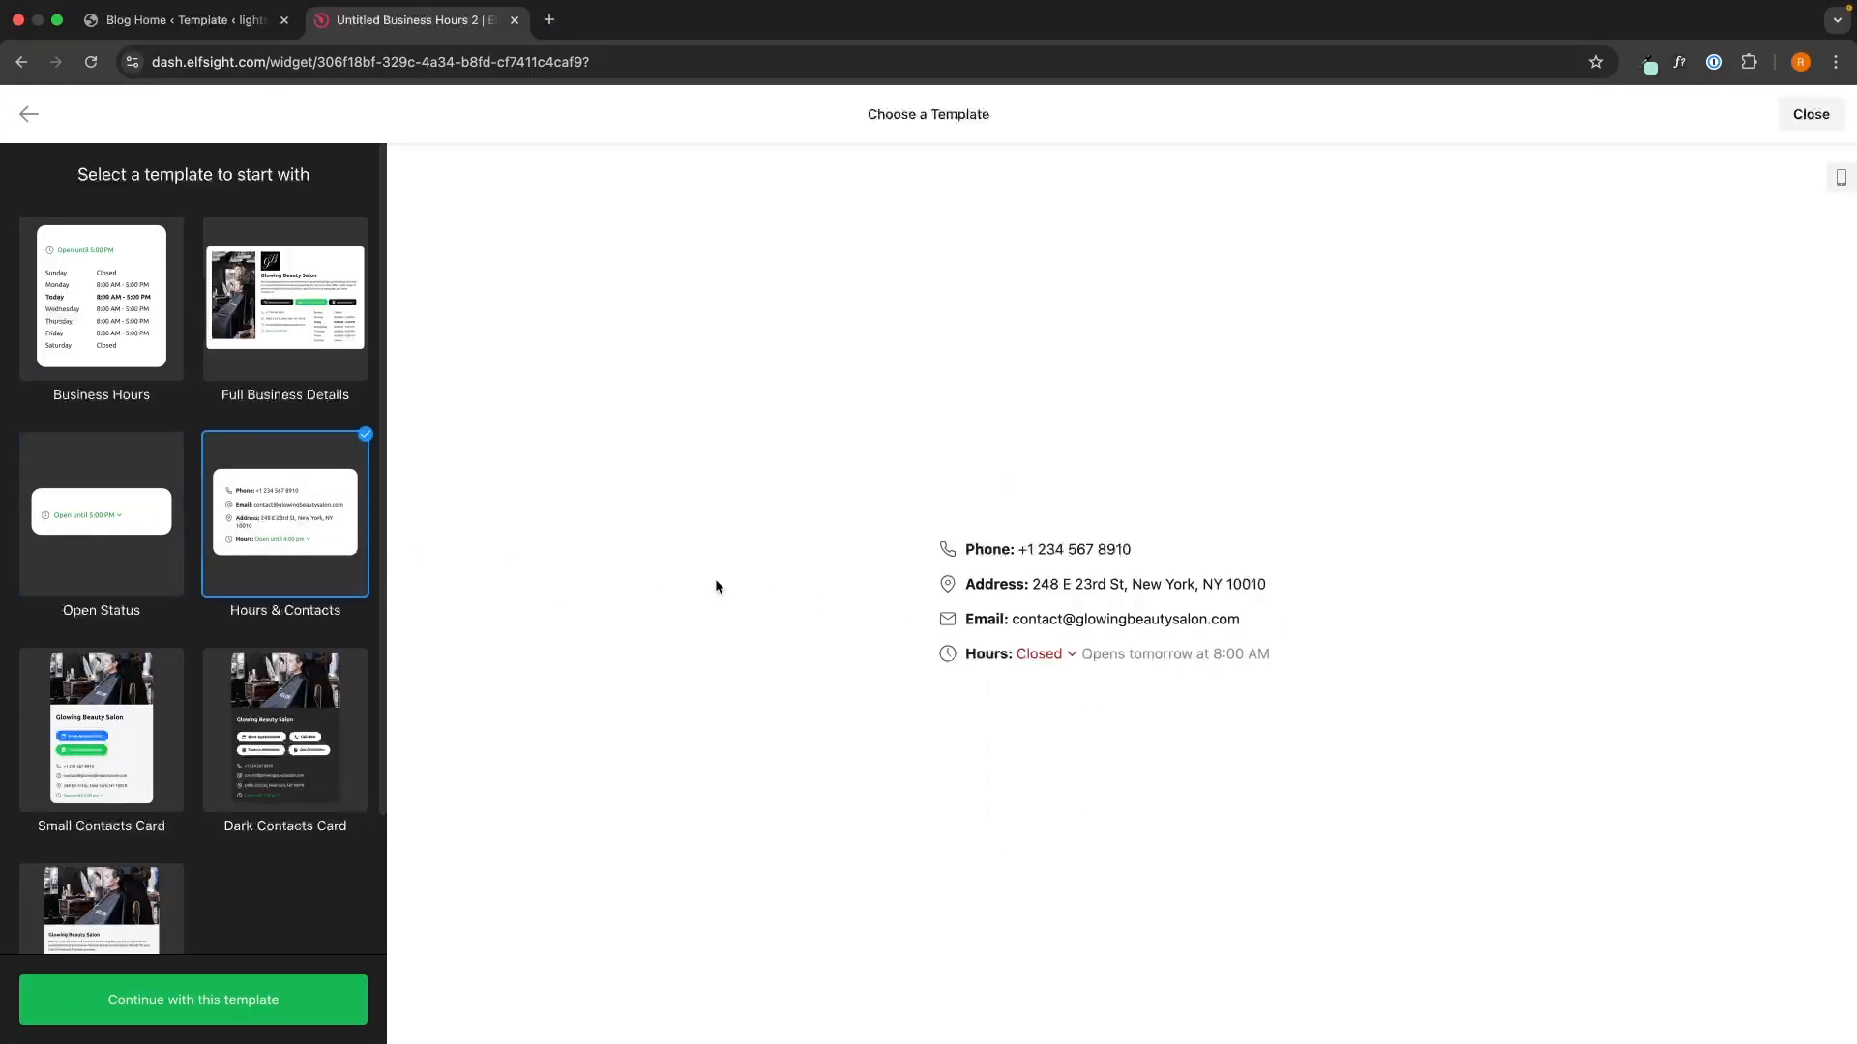
{"action": "left_click", "coordinate": [319, 802]}
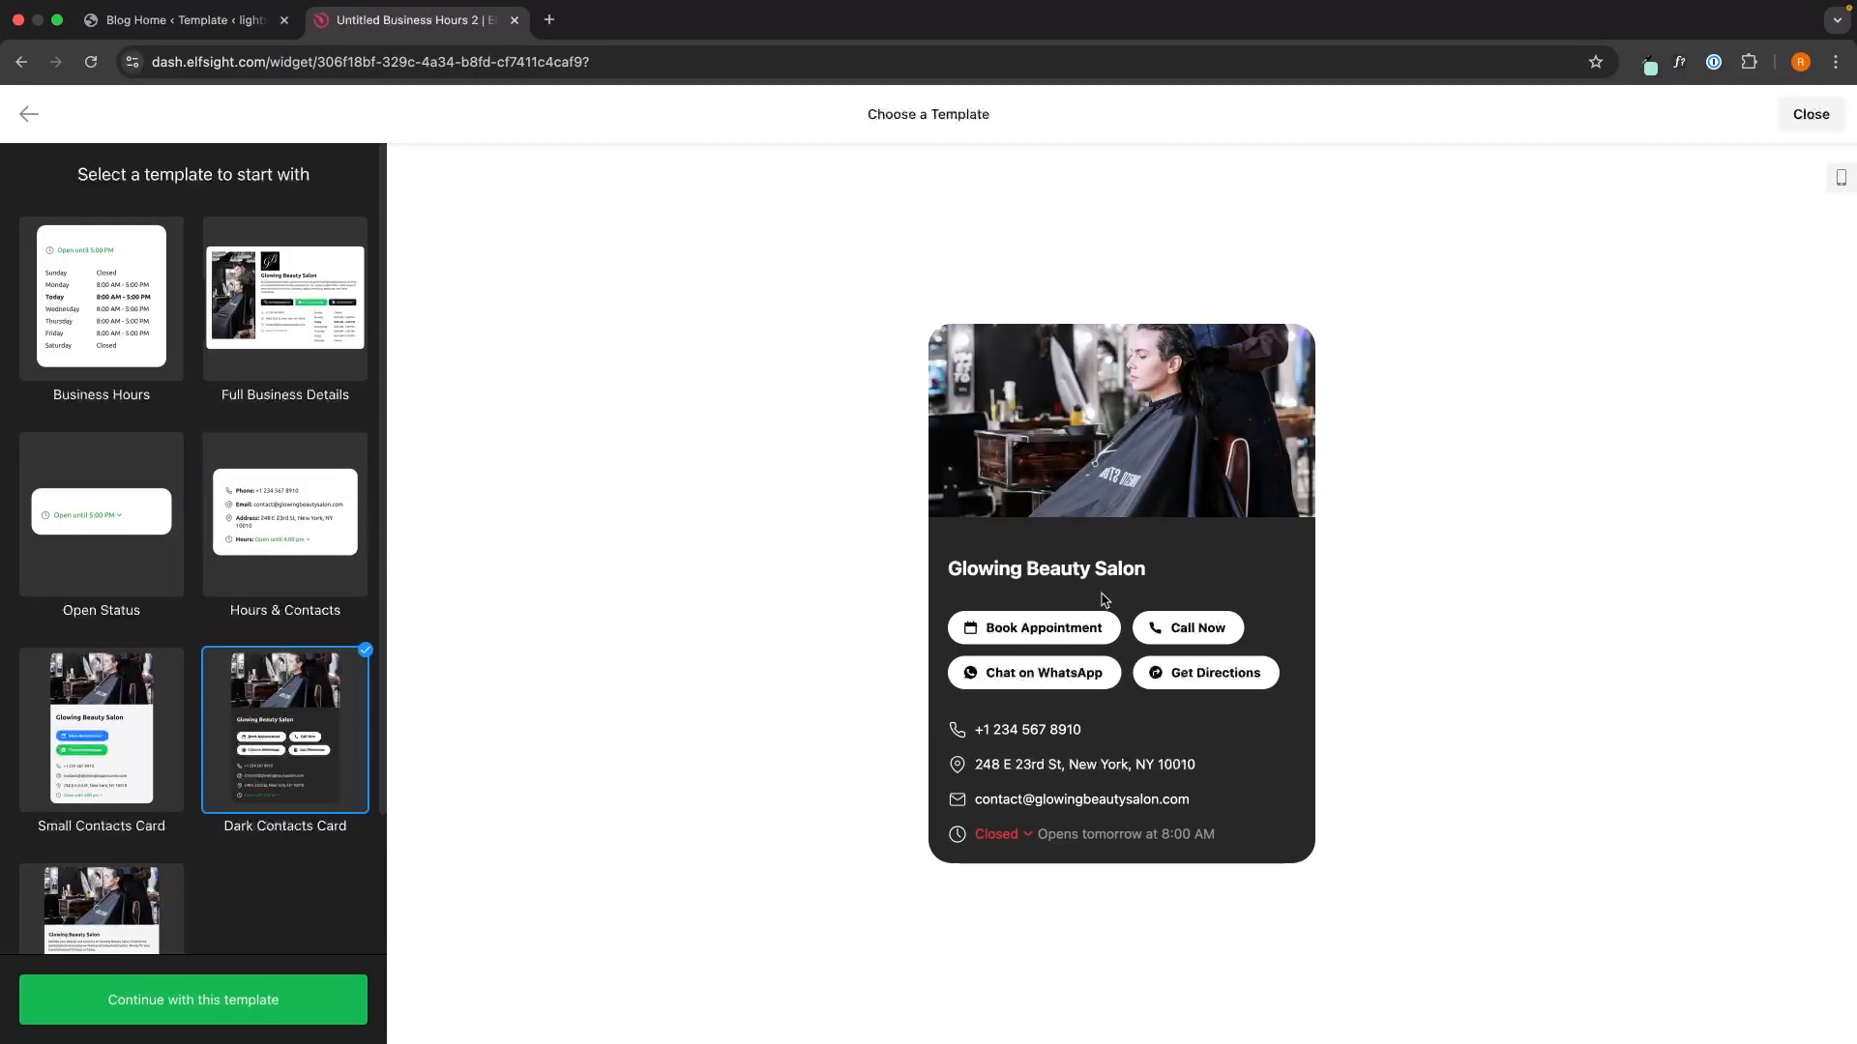
{"action": "left_click", "coordinate": [155, 719]}
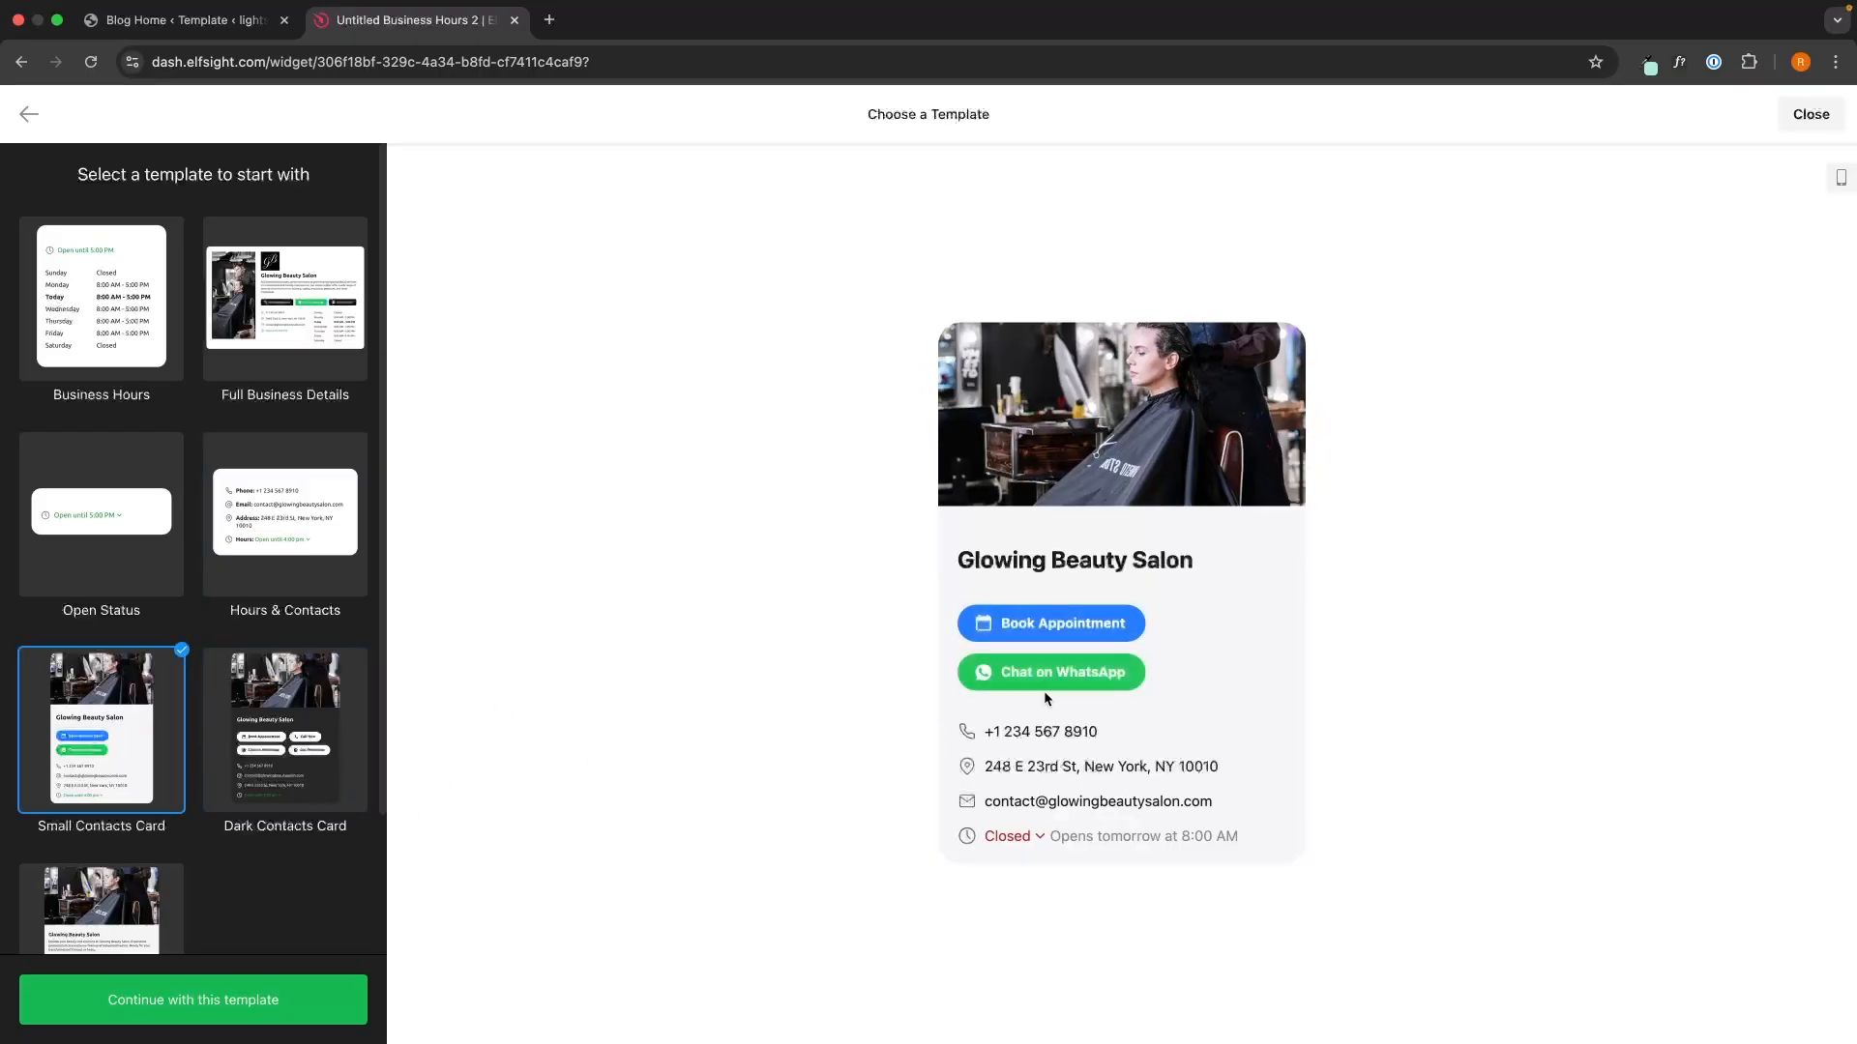
{"action": "left_click", "coordinate": [321, 391]}
{"action": "left_click", "coordinate": [106, 344]}
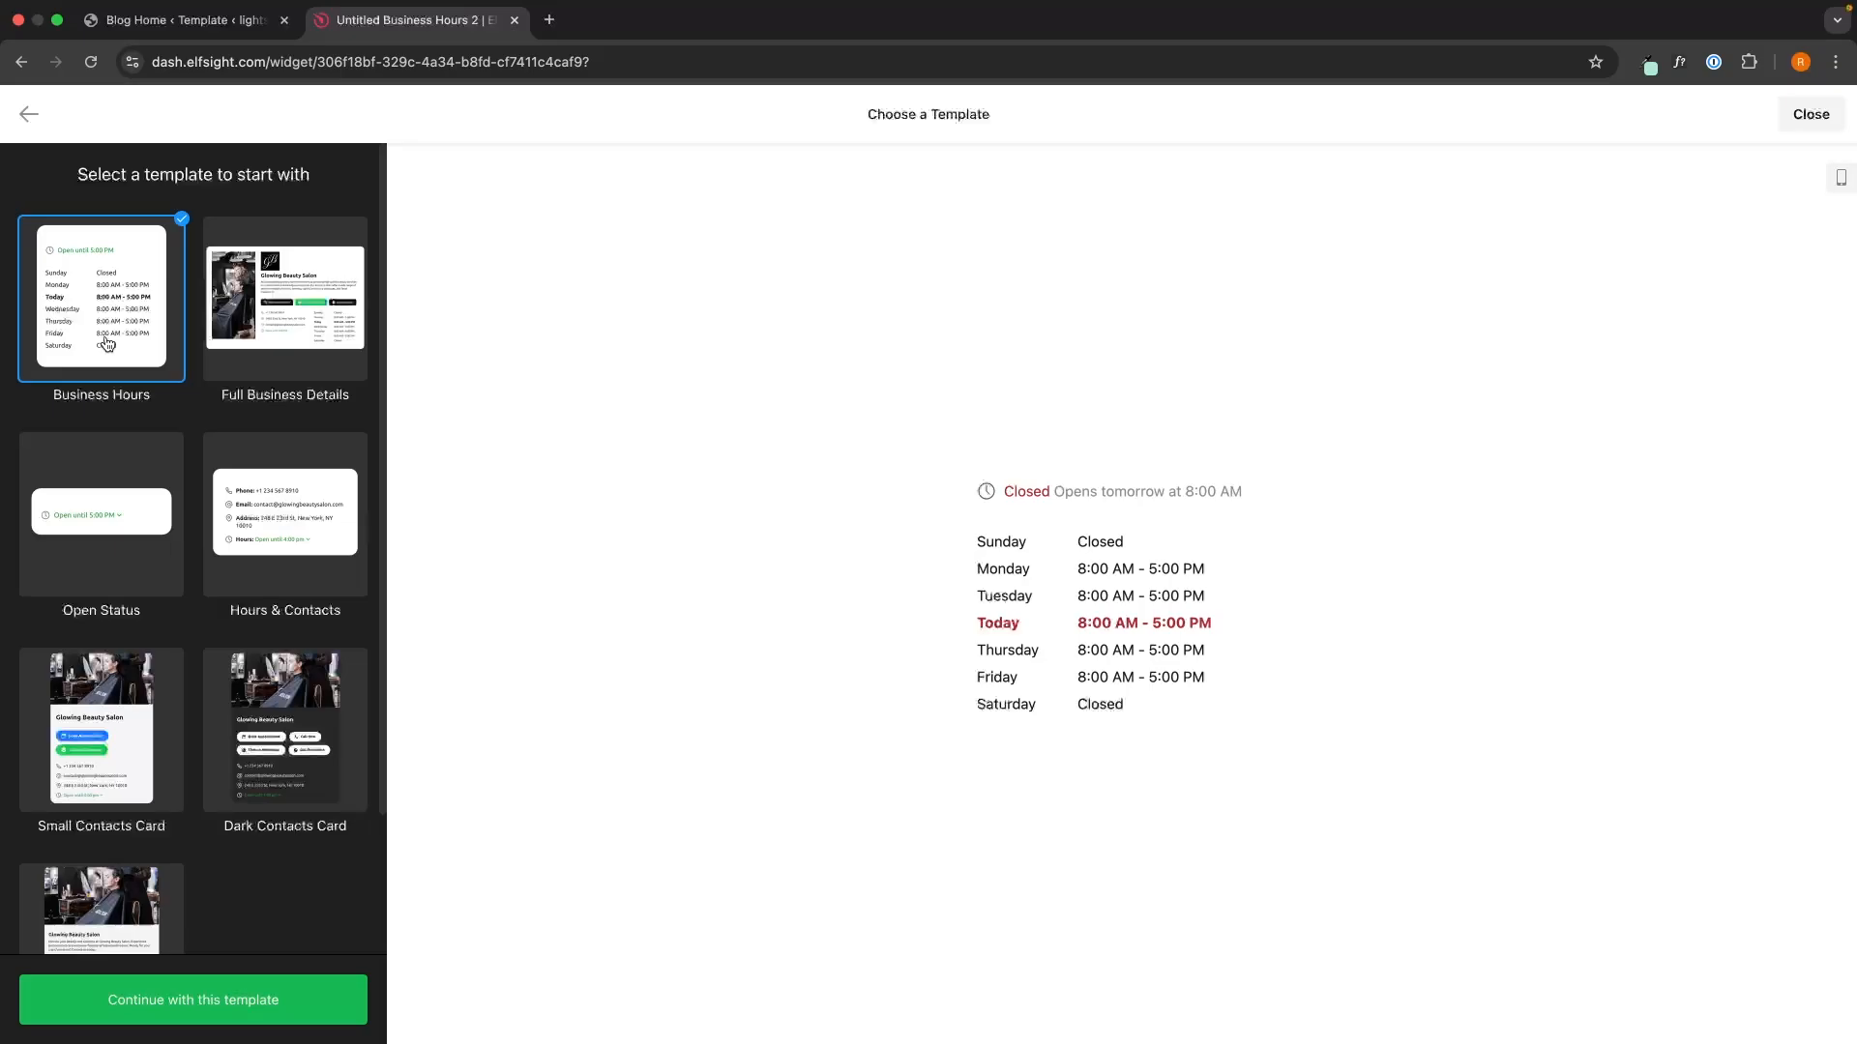
{"action": "left_click", "coordinate": [286, 1009]}
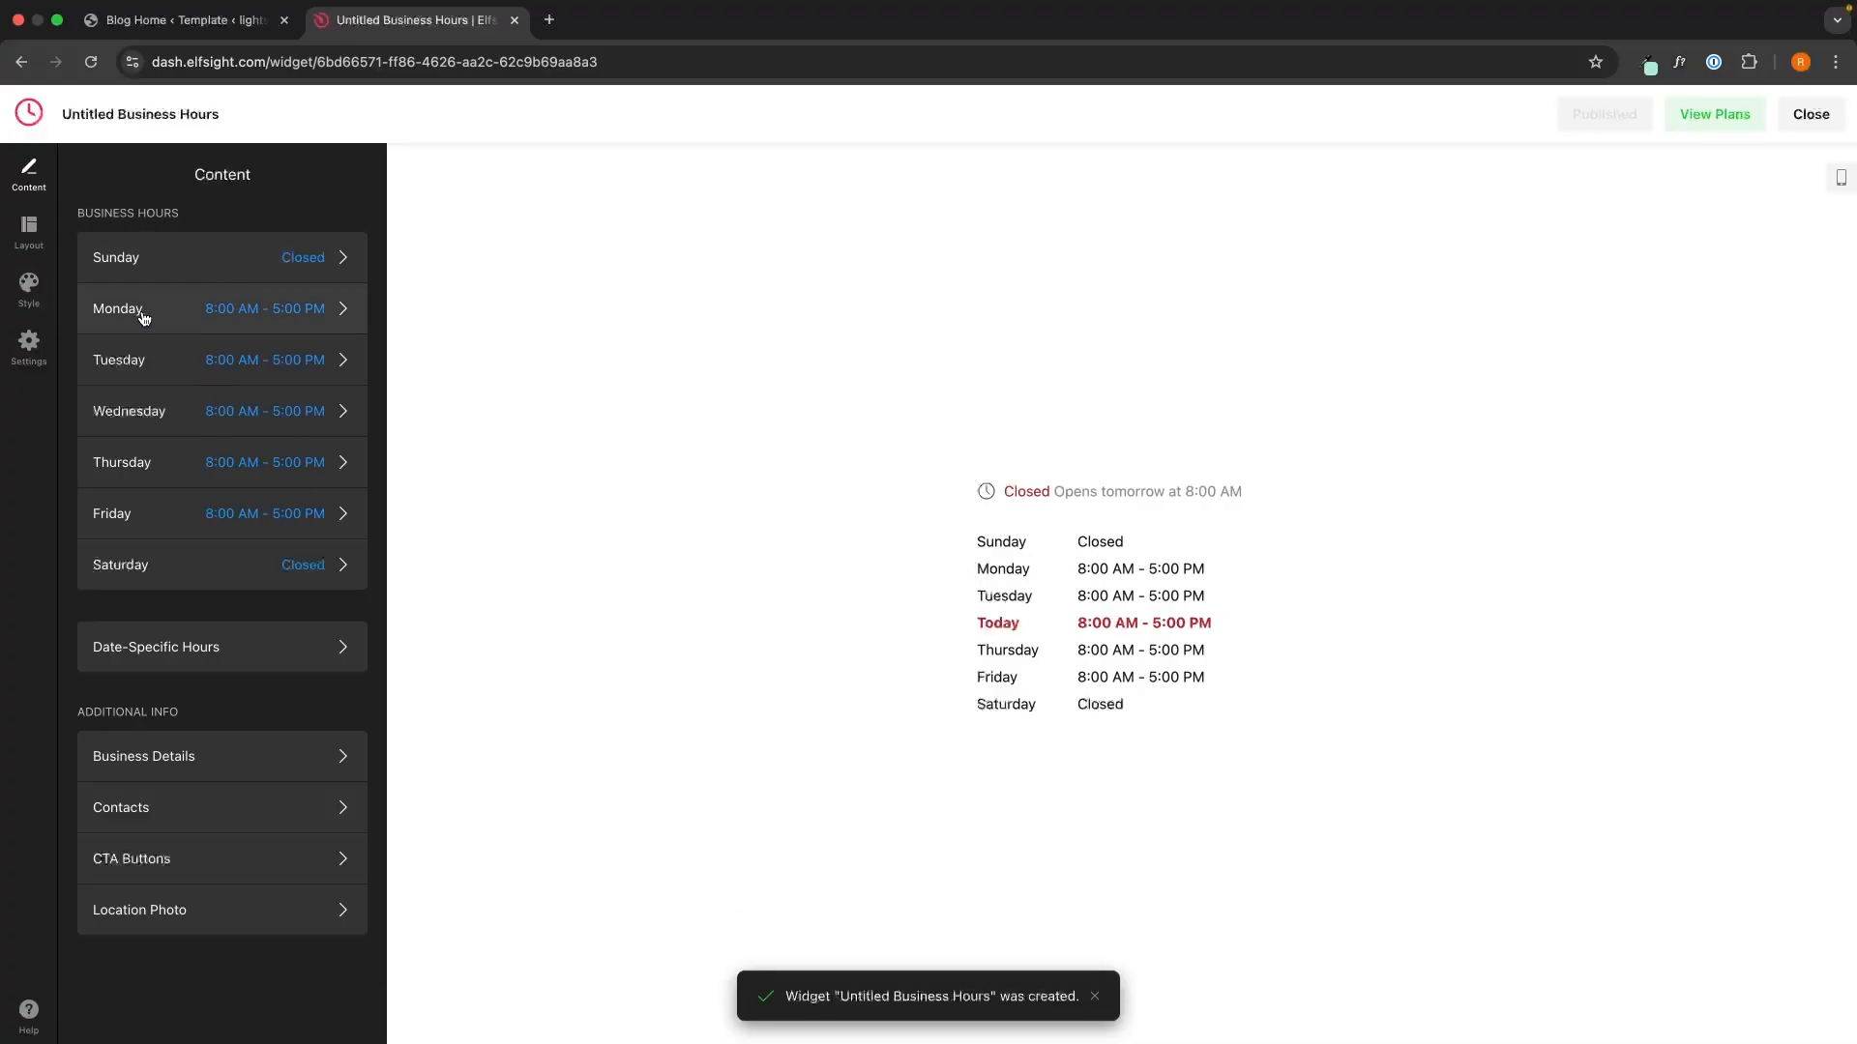
- Change Monday's and Tuesday's opening time from 8:00 to 9:00
{"action": "left_click", "coordinate": [260, 314]}
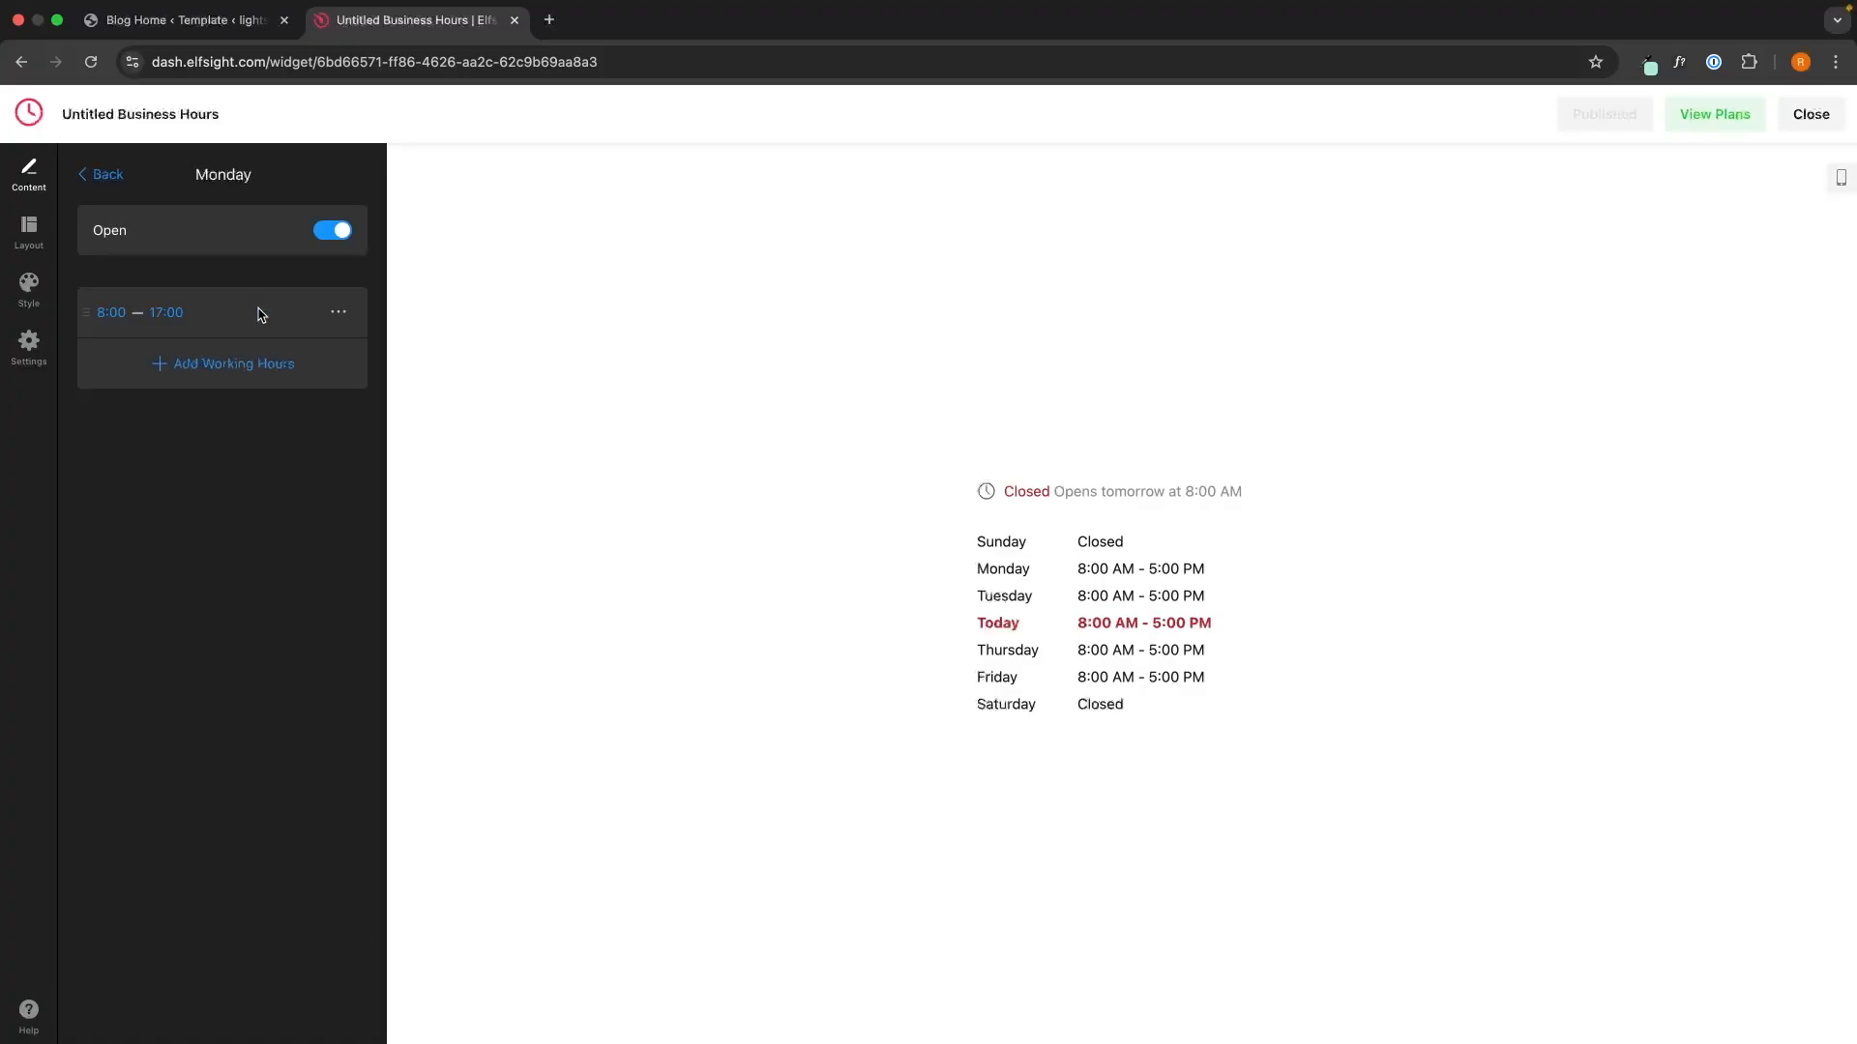
{"action": "left_click", "coordinate": [113, 308]}
{"action": "left_click", "coordinate": [111, 469]}
{"action": "left_click", "coordinate": [106, 189]}
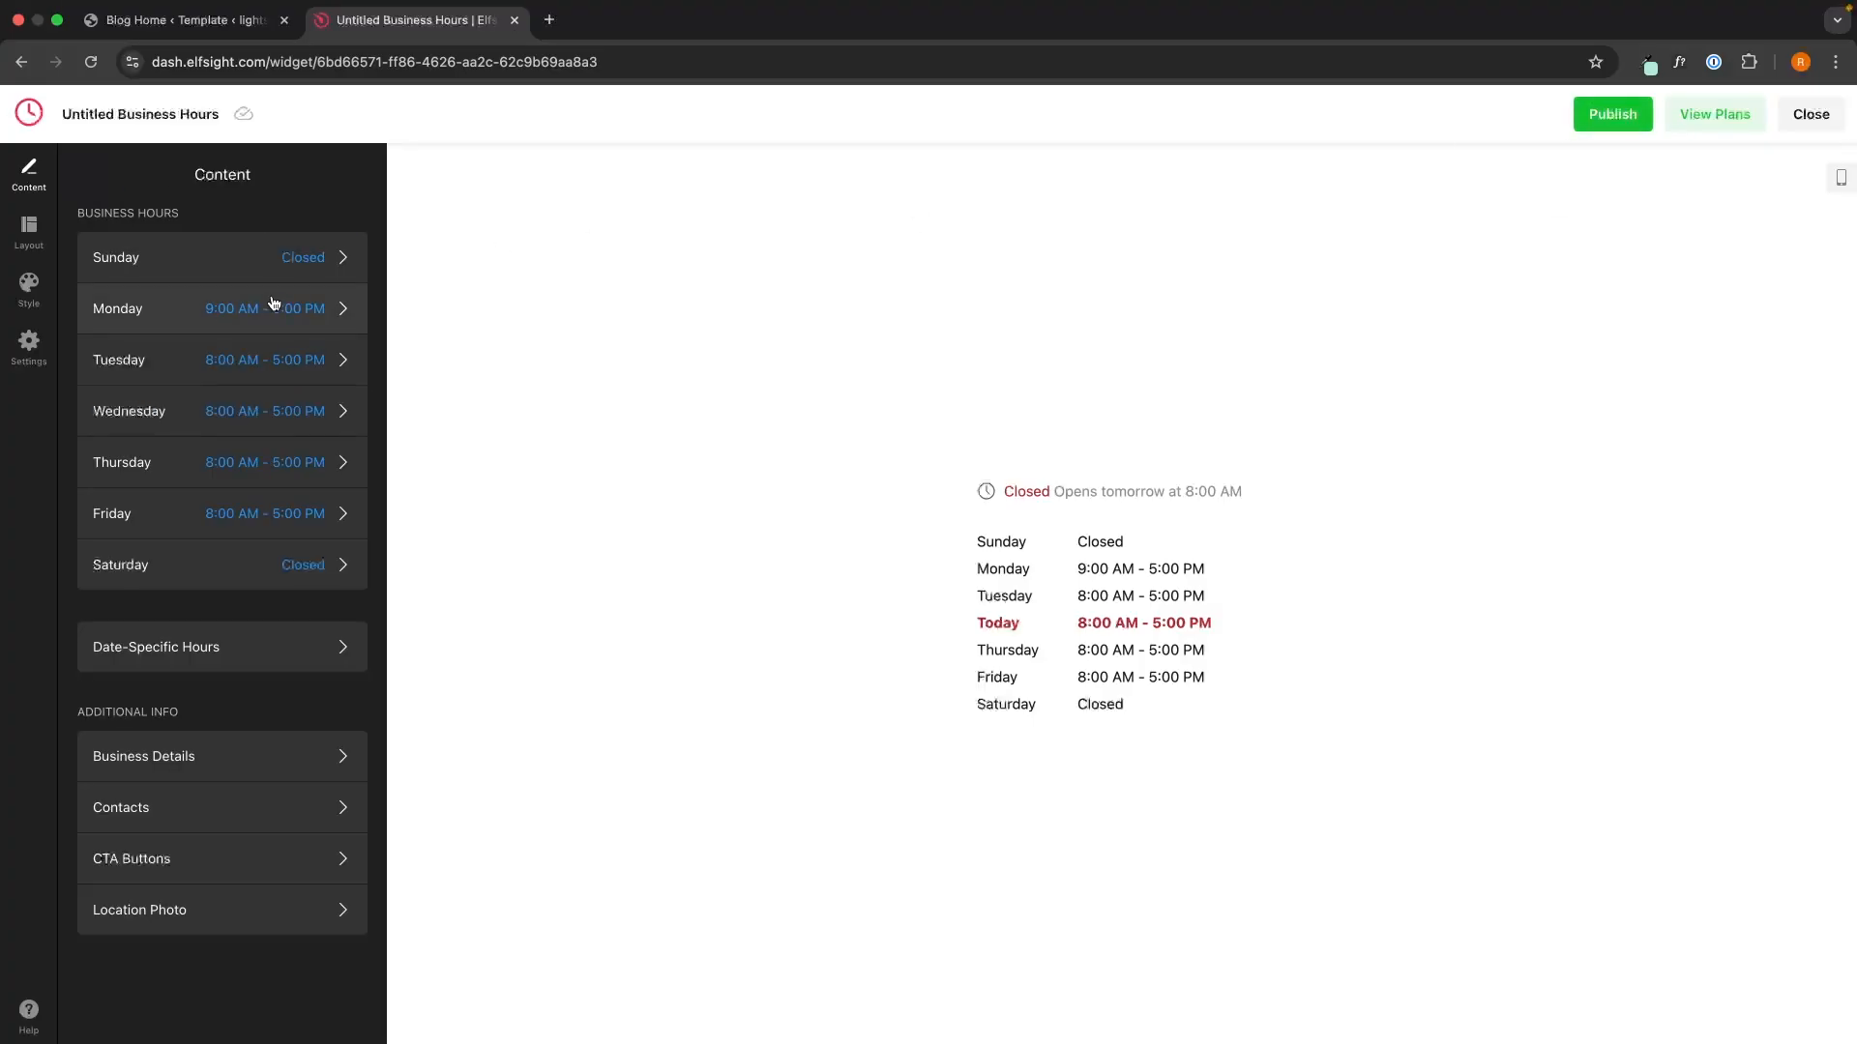
{"action": "left_click", "coordinate": [258, 361]}
{"action": "left_click", "coordinate": [111, 309]}
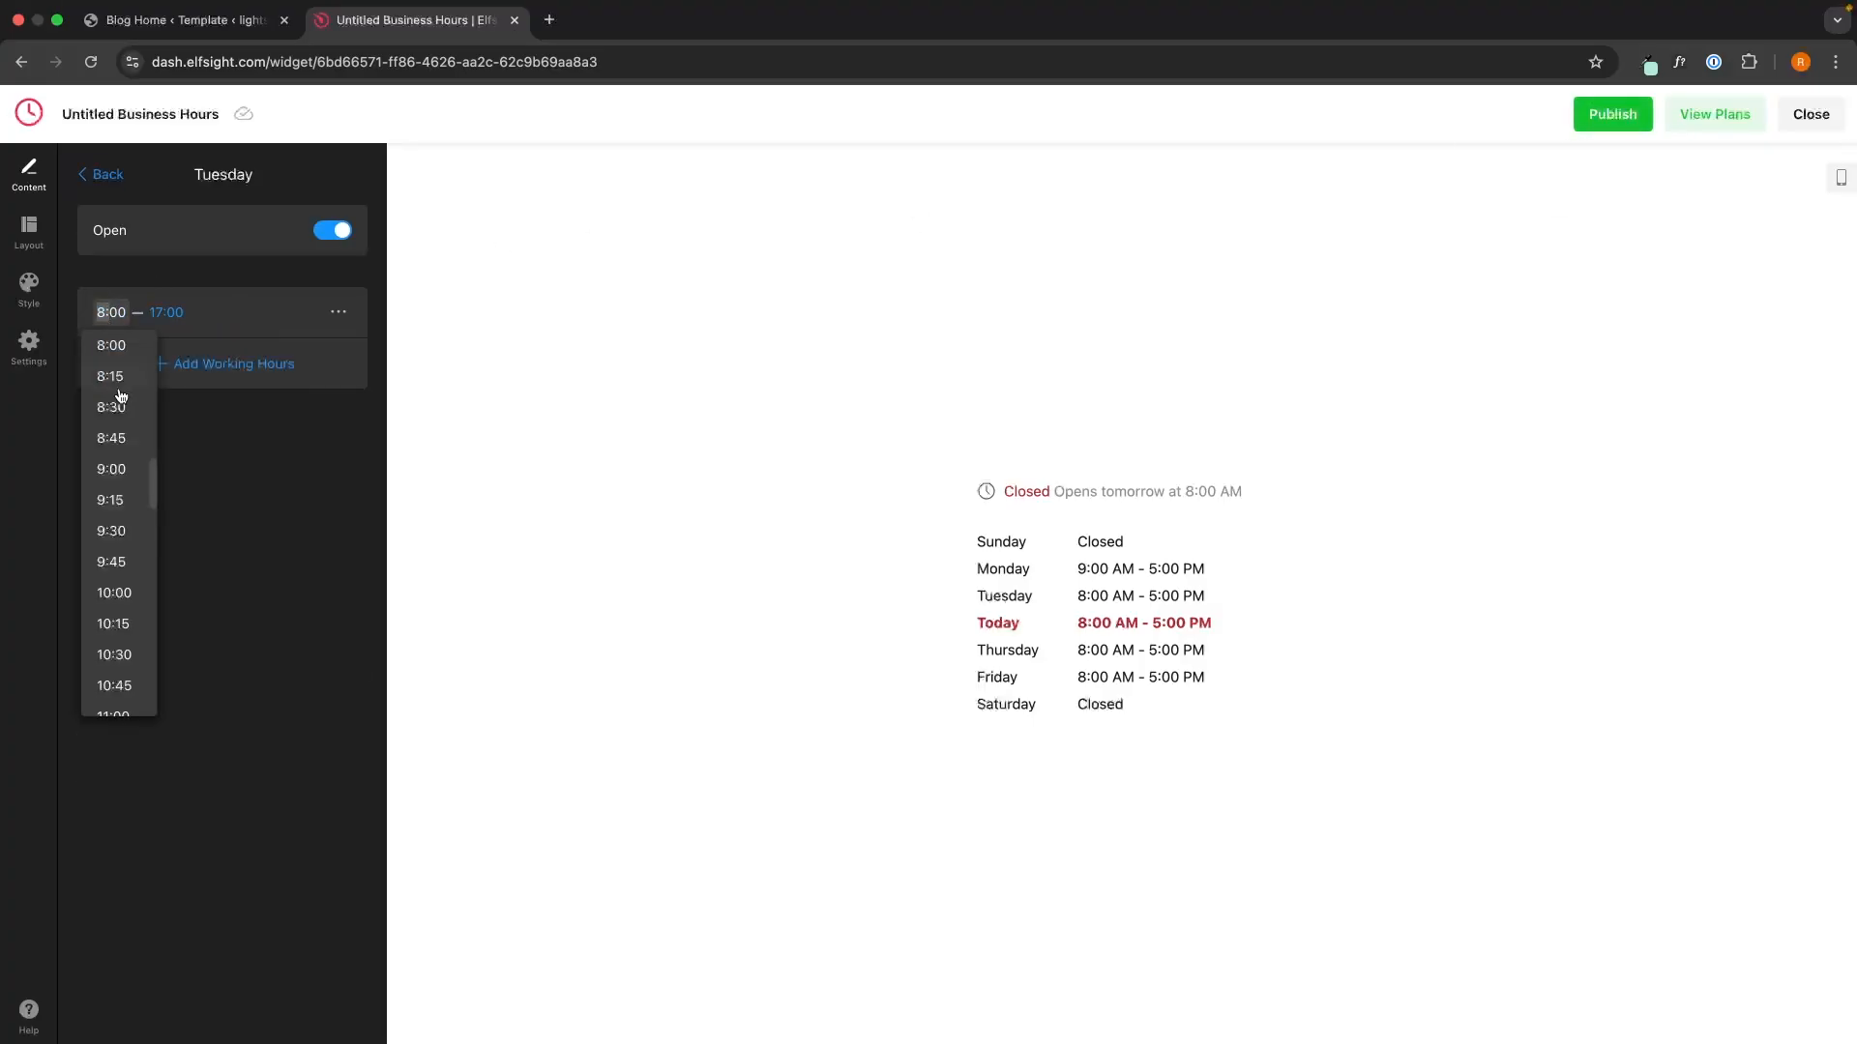
{"action": "left_click", "coordinate": [113, 468]}
{"action": "left_click", "coordinate": [107, 189]}
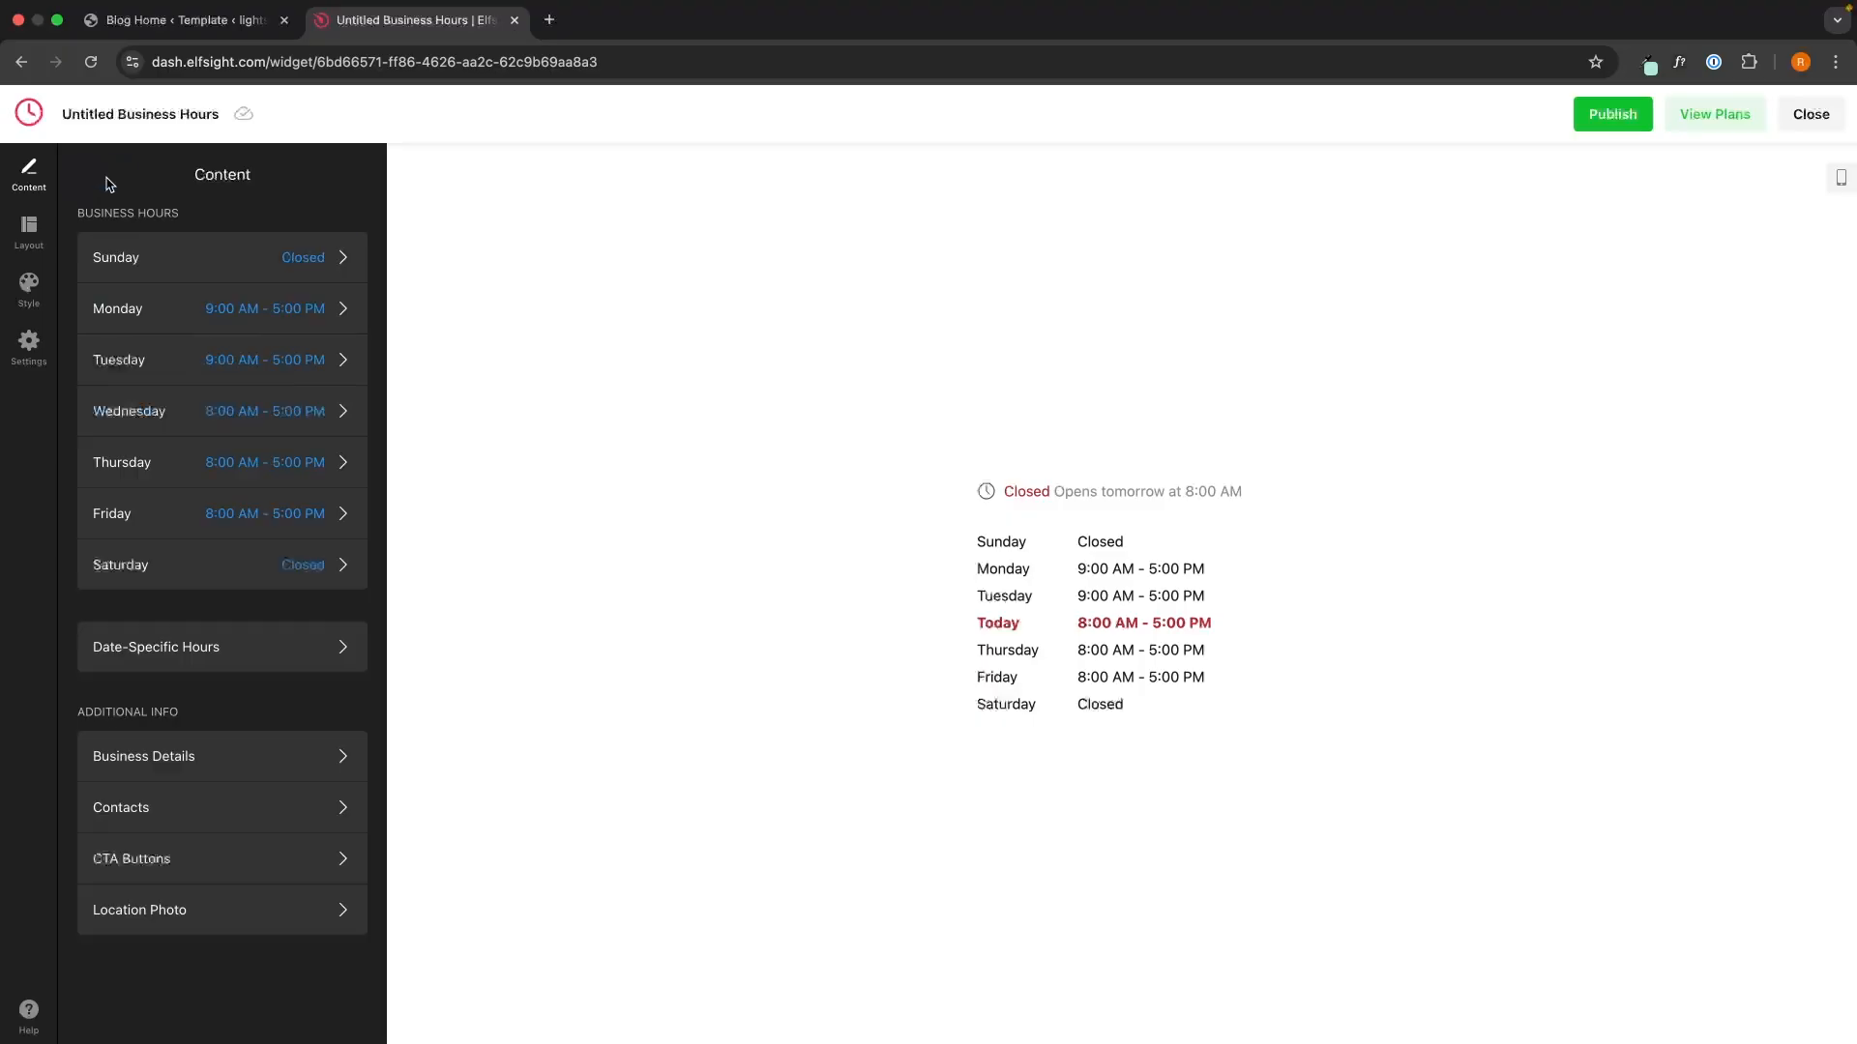
- Set Wednesday's opening time to 9:00, correcting an accidental 9:15
{"action": "left_click", "coordinate": [216, 399]}
{"action": "left_click", "coordinate": [110, 311]}
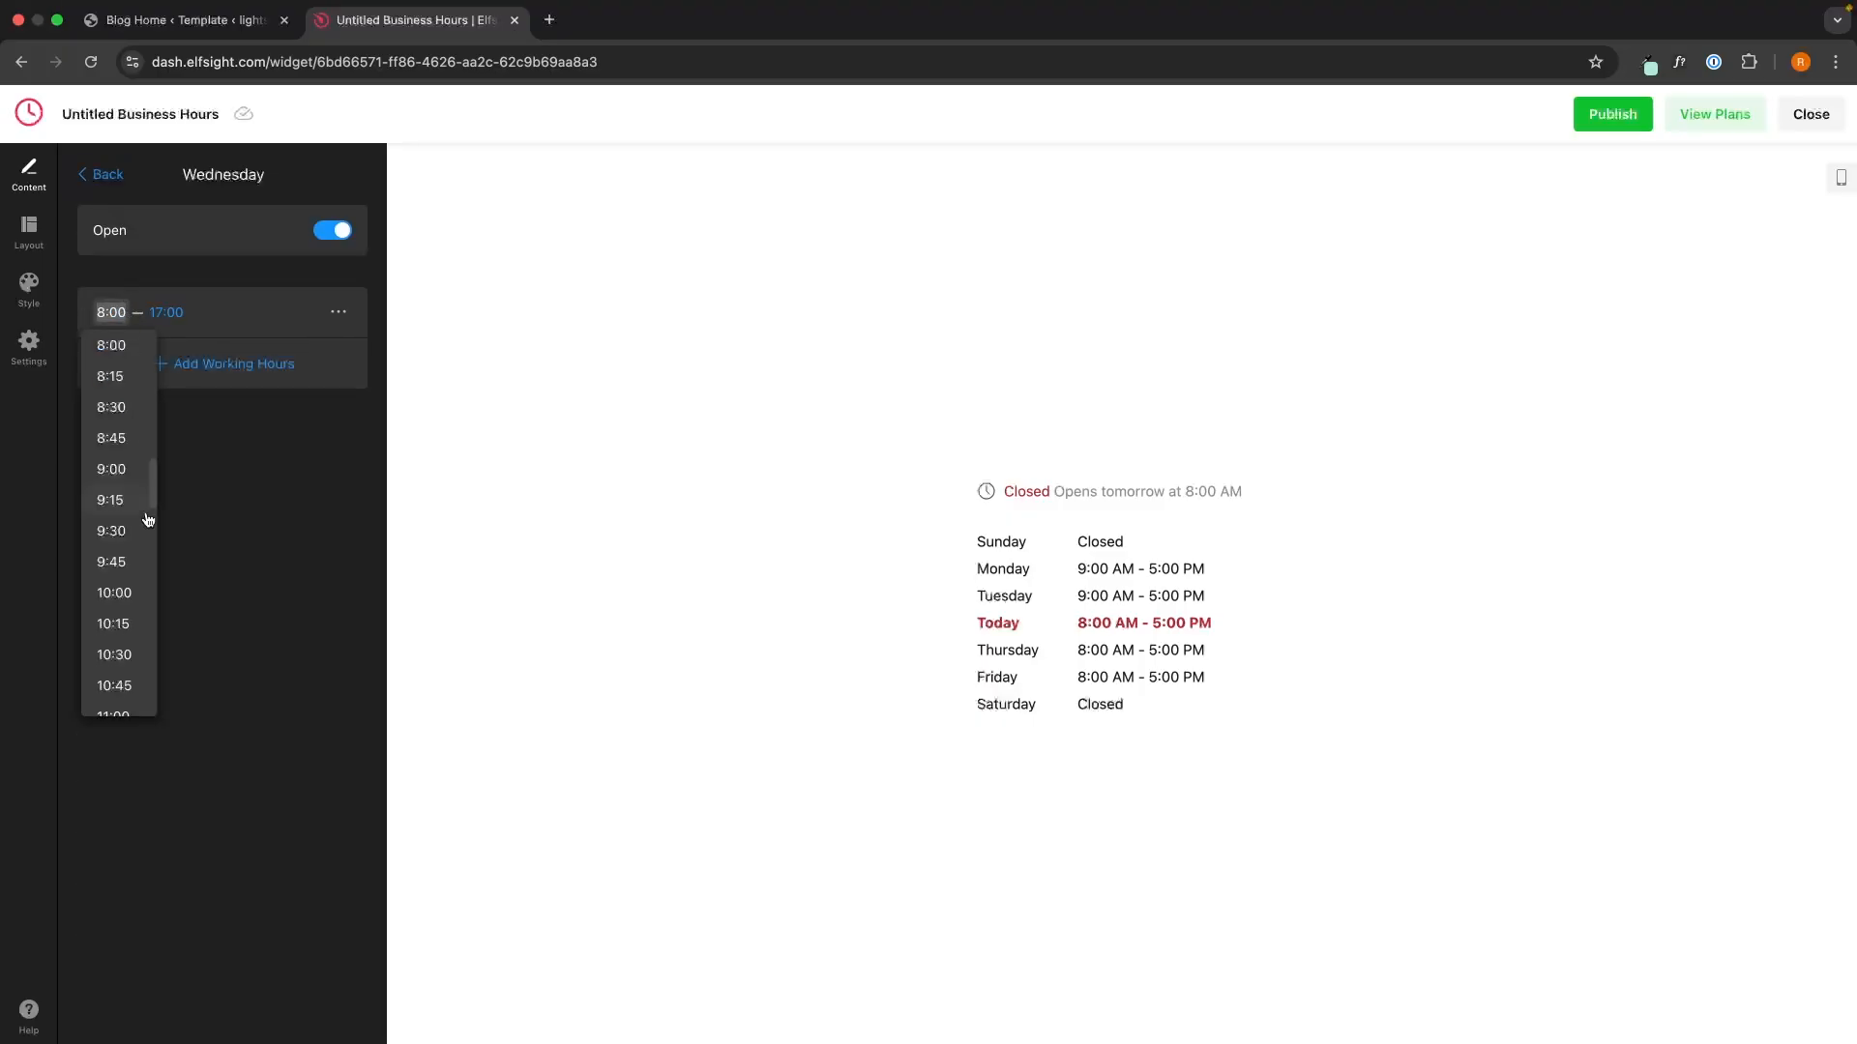
{"action": "left_click", "coordinate": [120, 491]}
{"action": "left_click", "coordinate": [110, 313]}
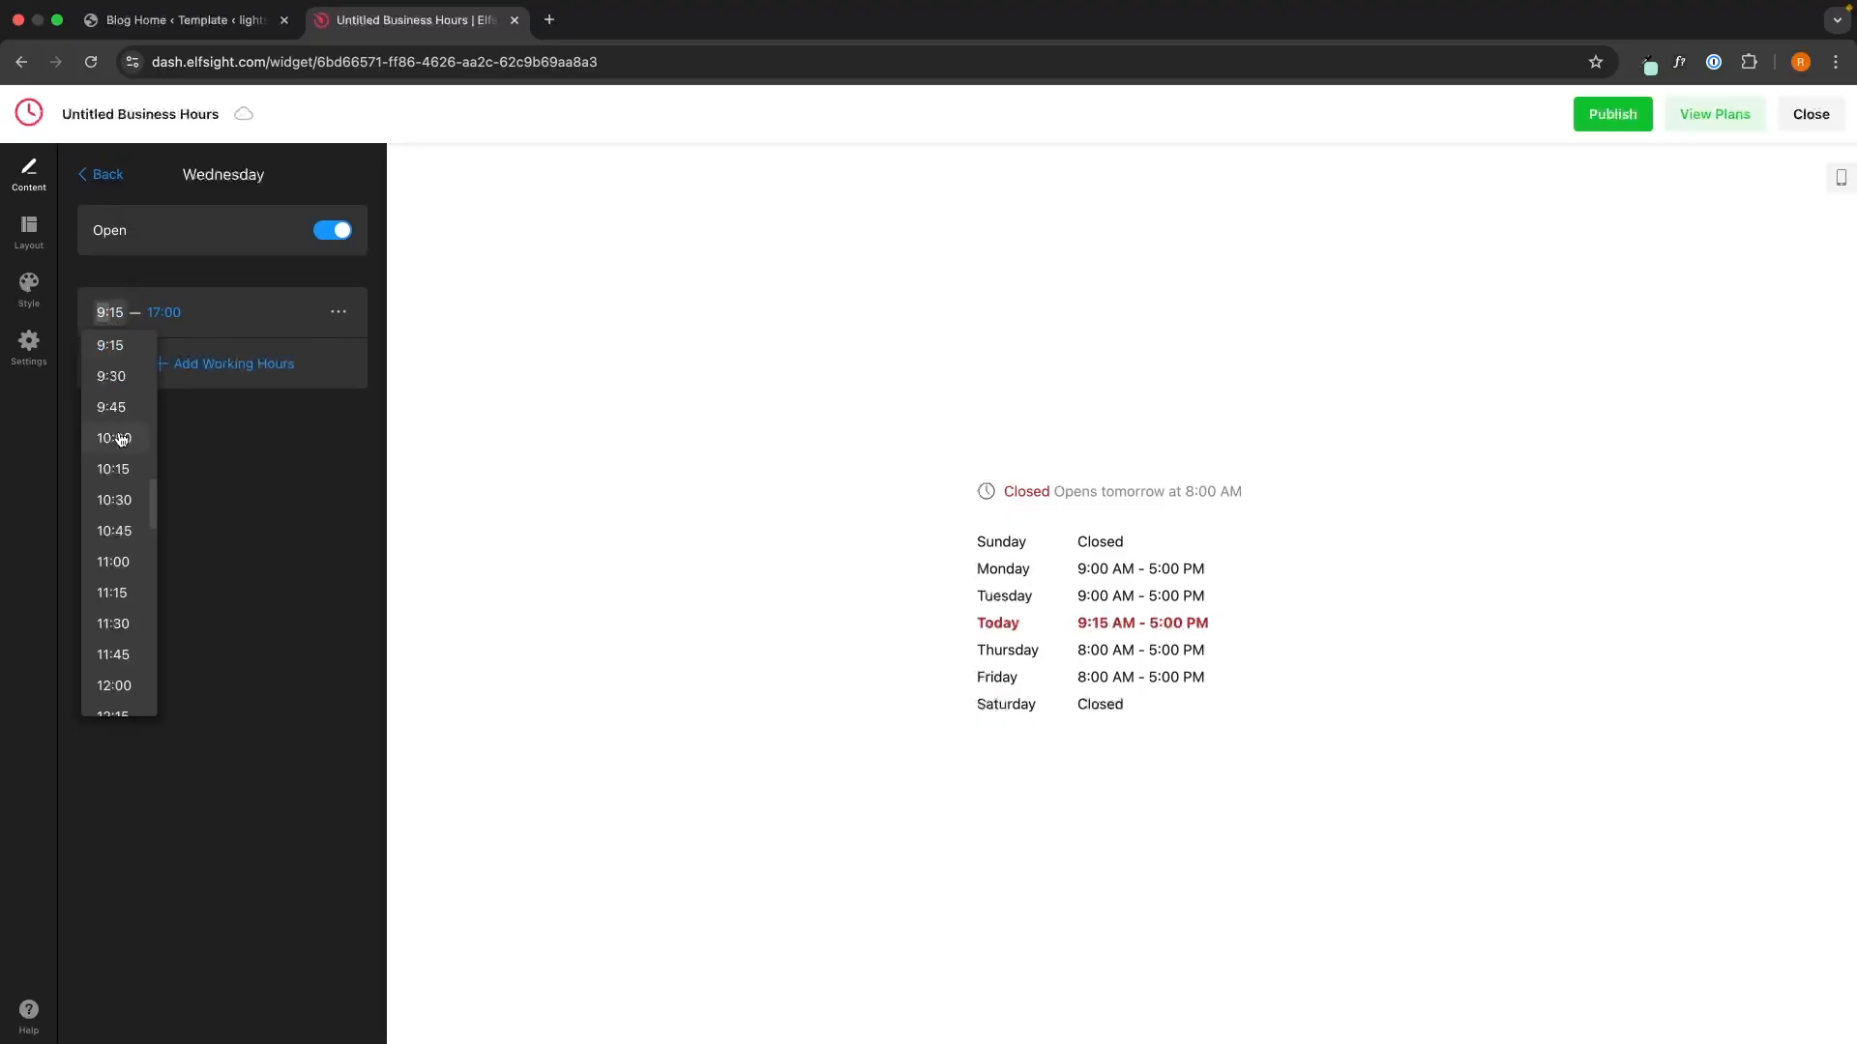
{"action": "scroll", "coordinate": [118, 363], "scroll_direction": "up", "scroll_amount": 2}
{"action": "left_click", "coordinate": [112, 366]}
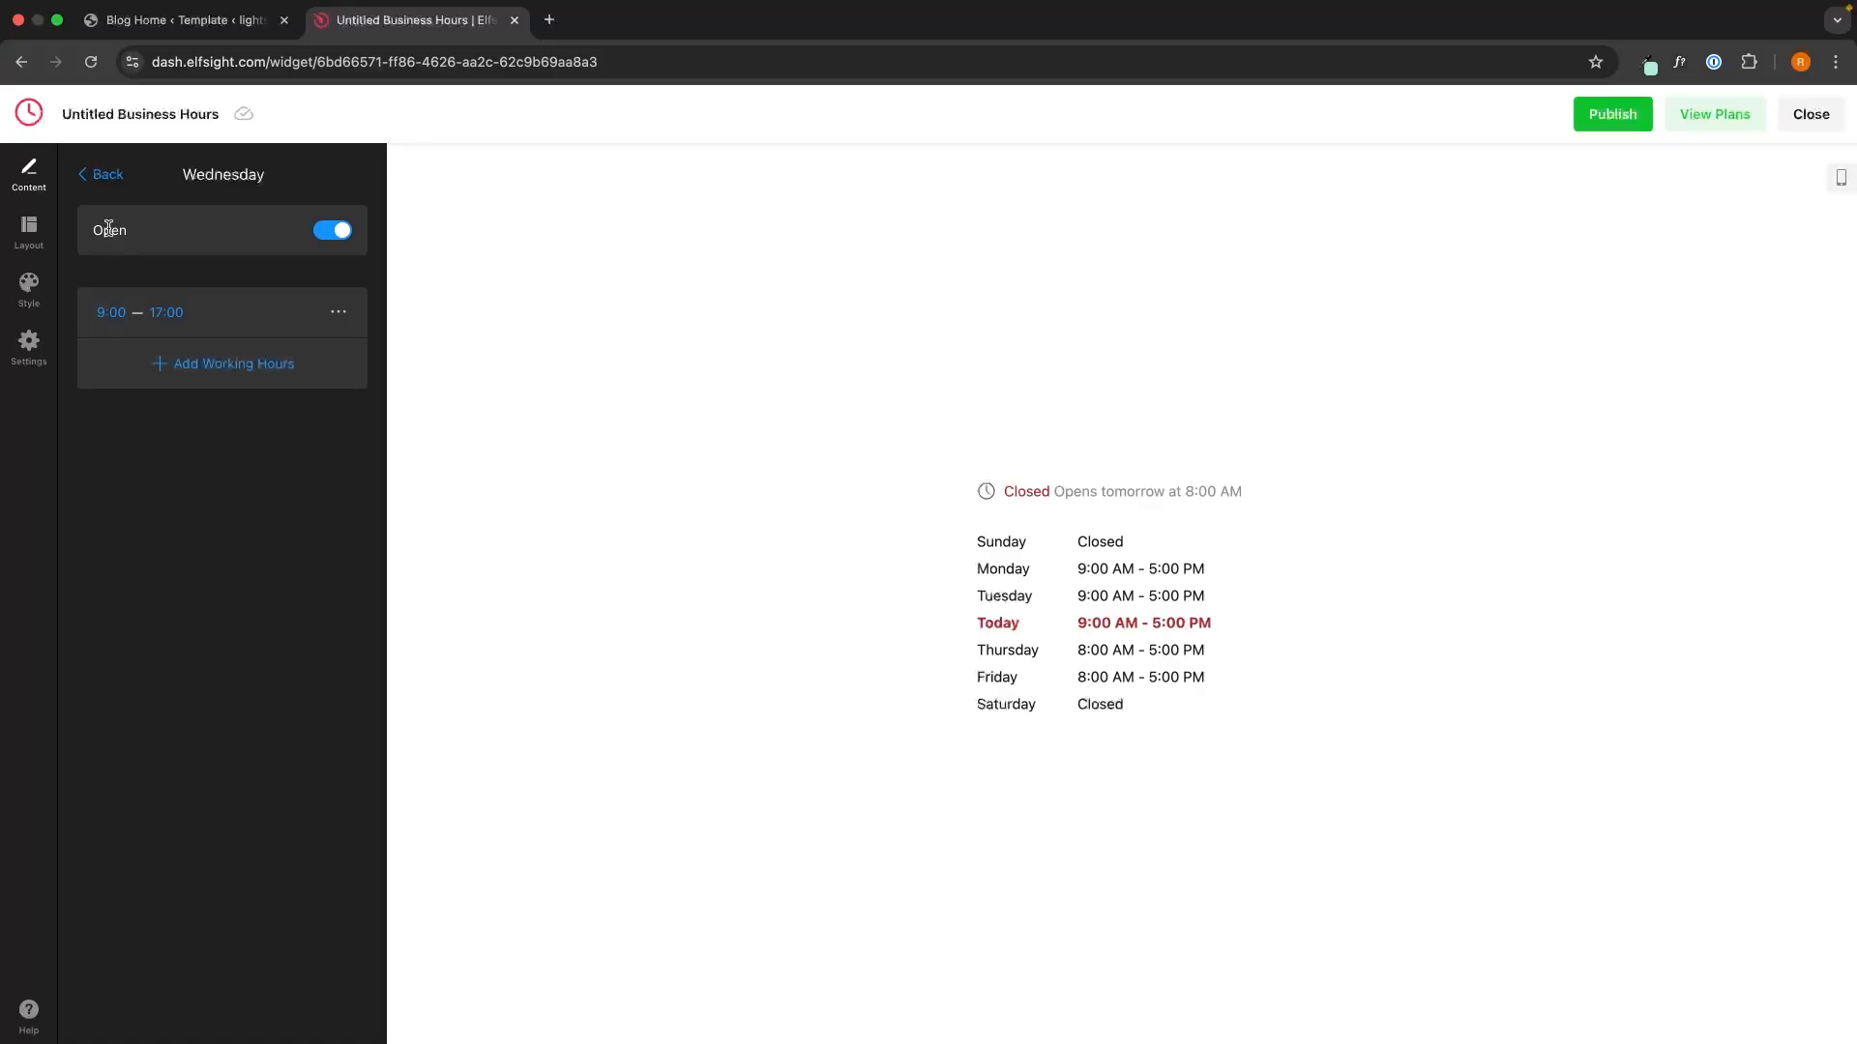
{"action": "left_click", "coordinate": [102, 175]}
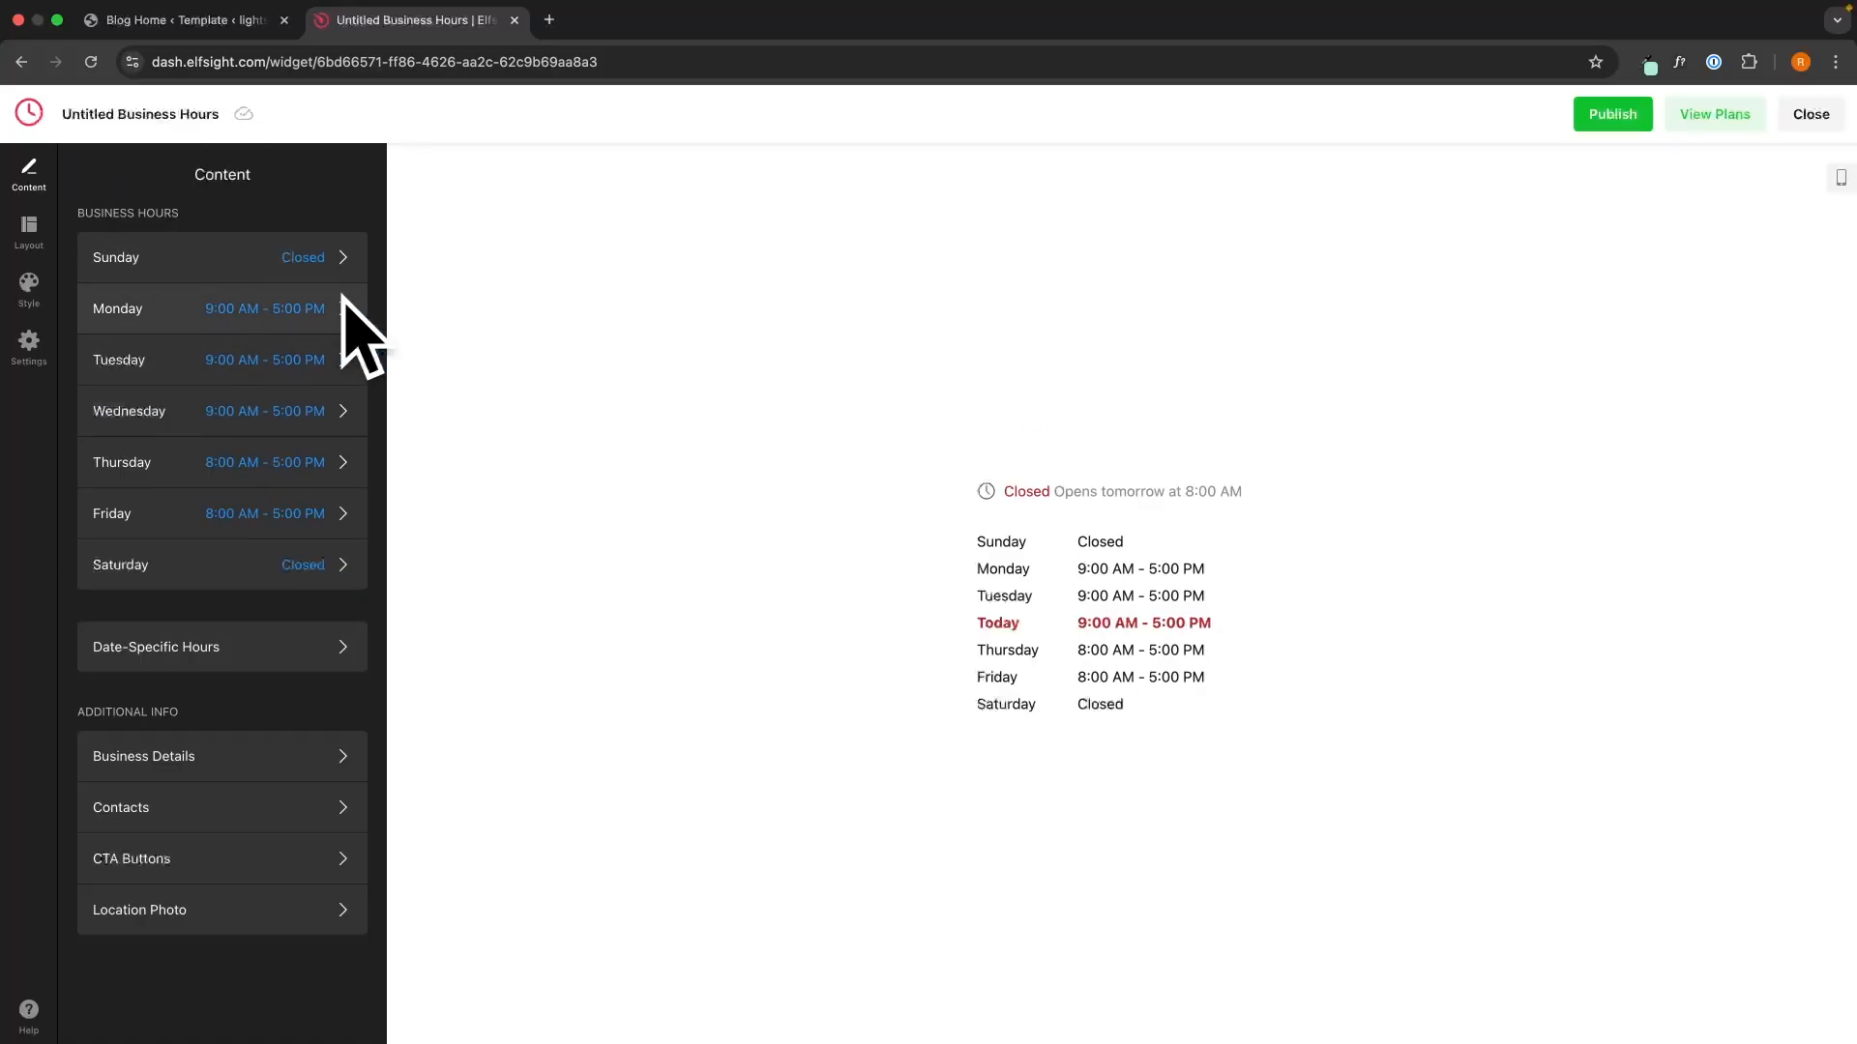
- Add a date-specific entry marking October 2 as closed
{"action": "left_click", "coordinate": [171, 661]}
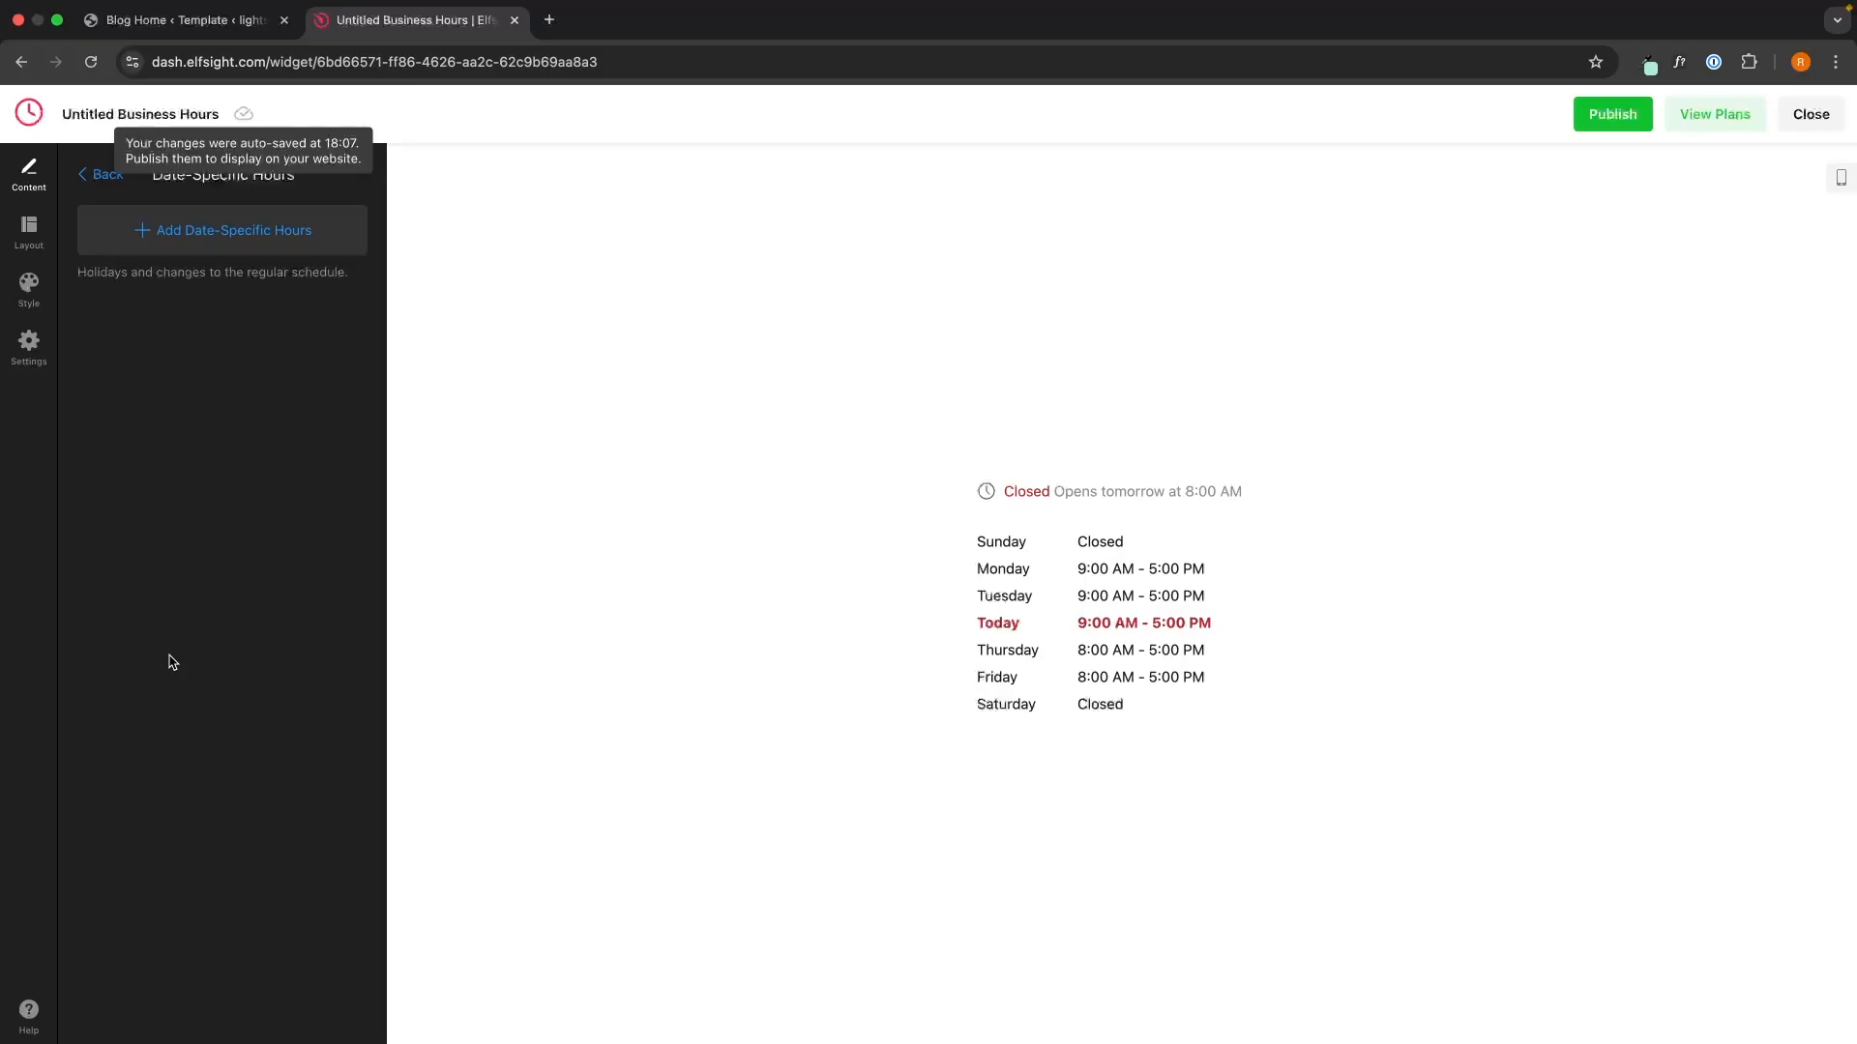
{"action": "left_click", "coordinate": [304, 255]}
{"action": "mouse_move", "coordinate": [1802, 17]}
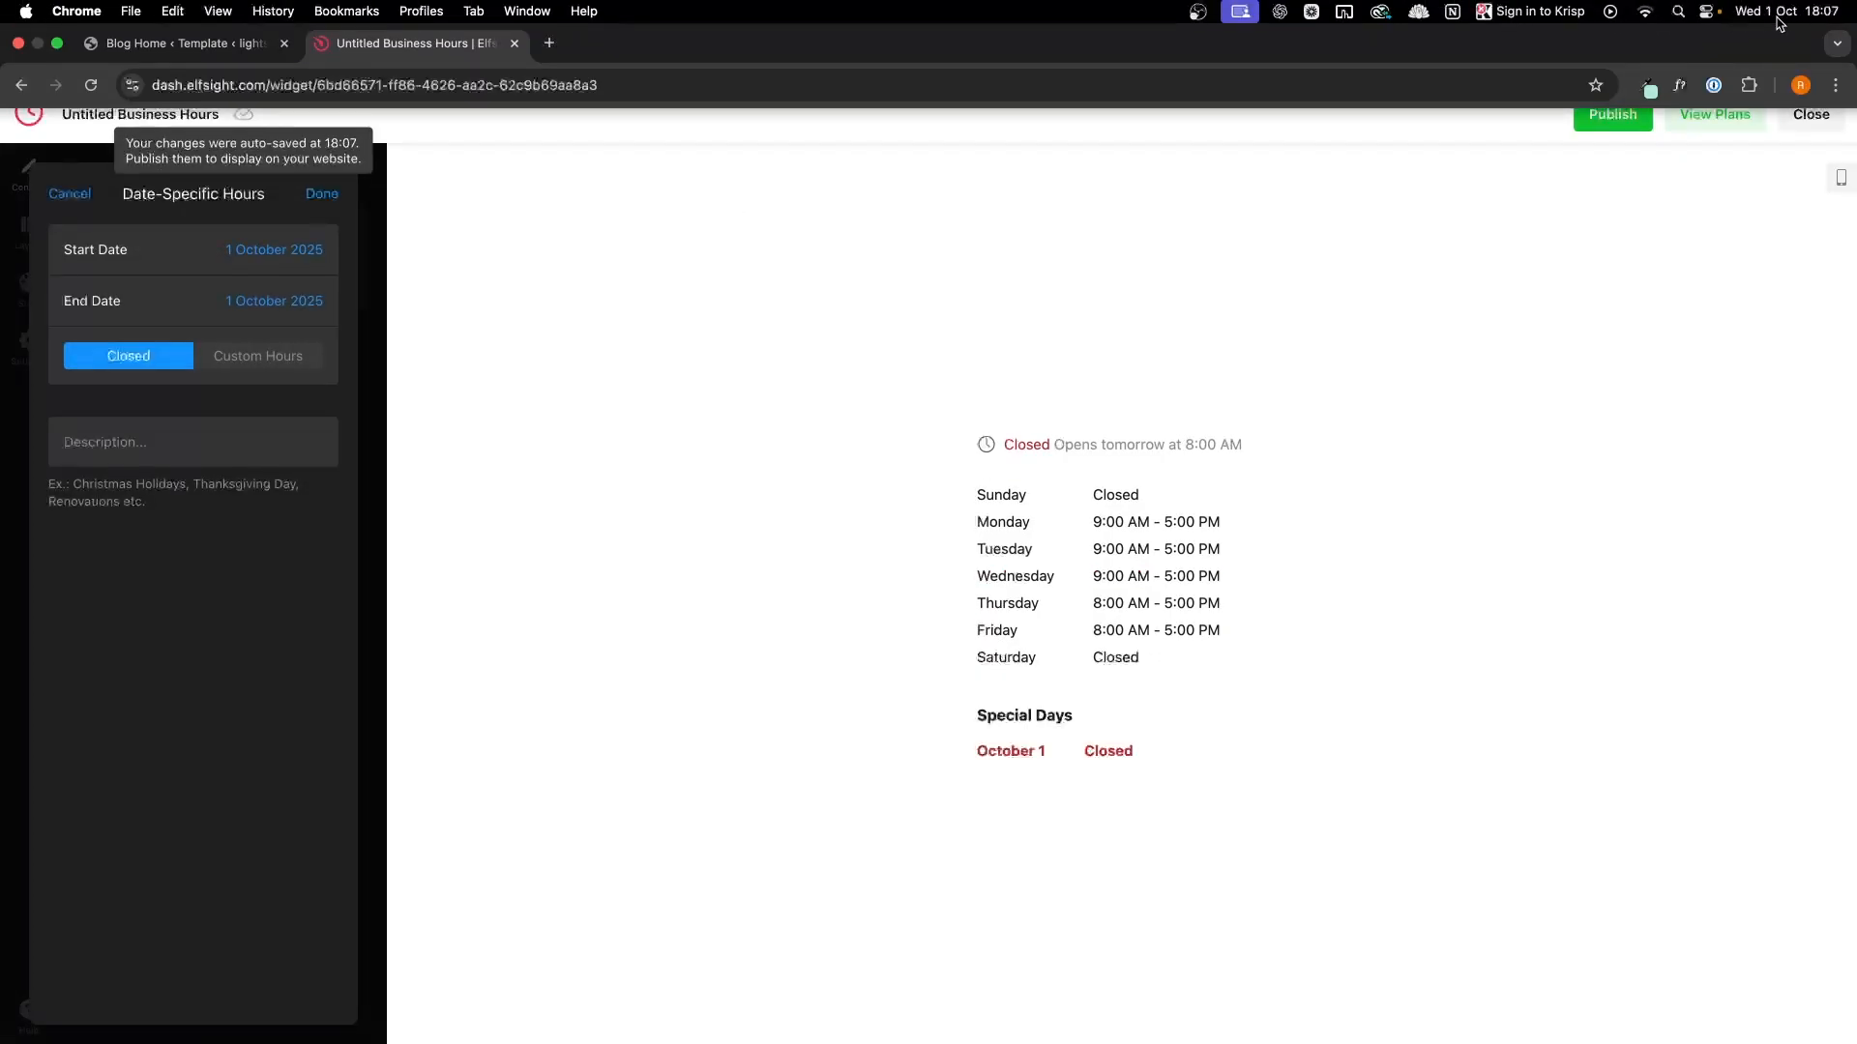
{"action": "left_click", "coordinate": [275, 250]}
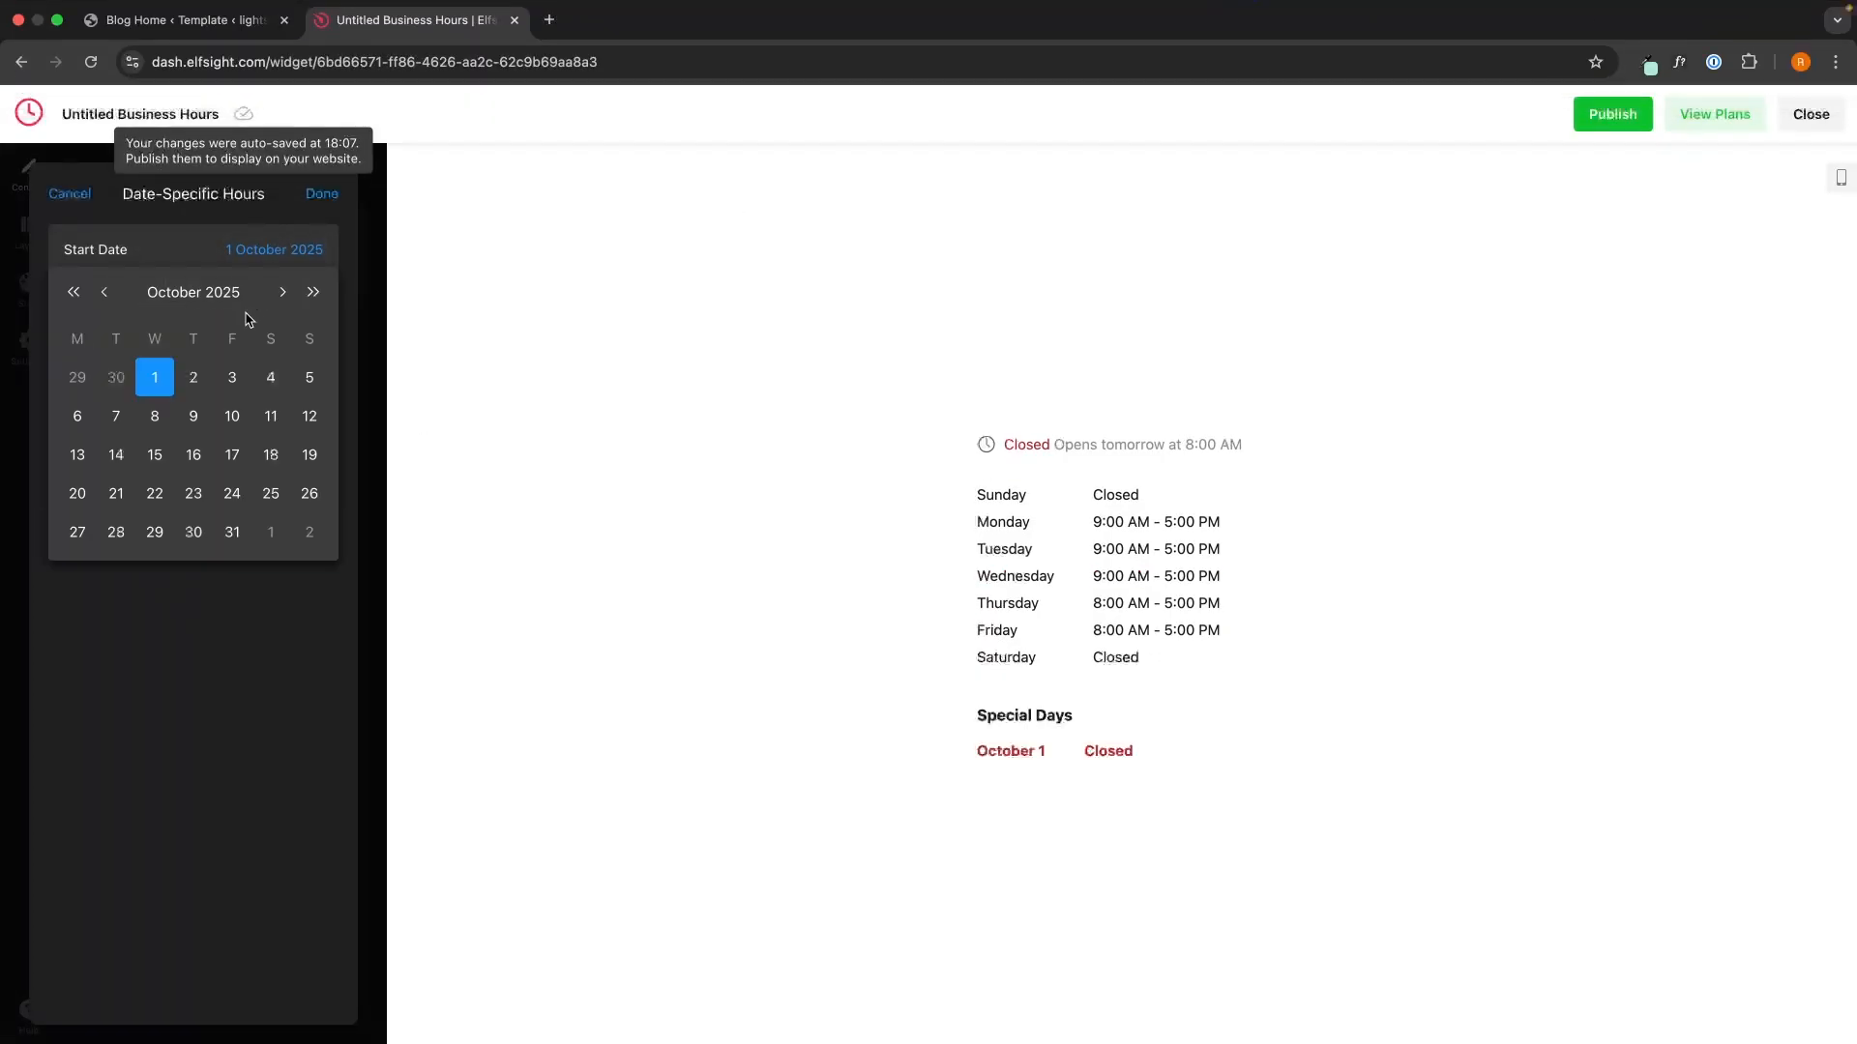
{"action": "left_click", "coordinate": [194, 376]}
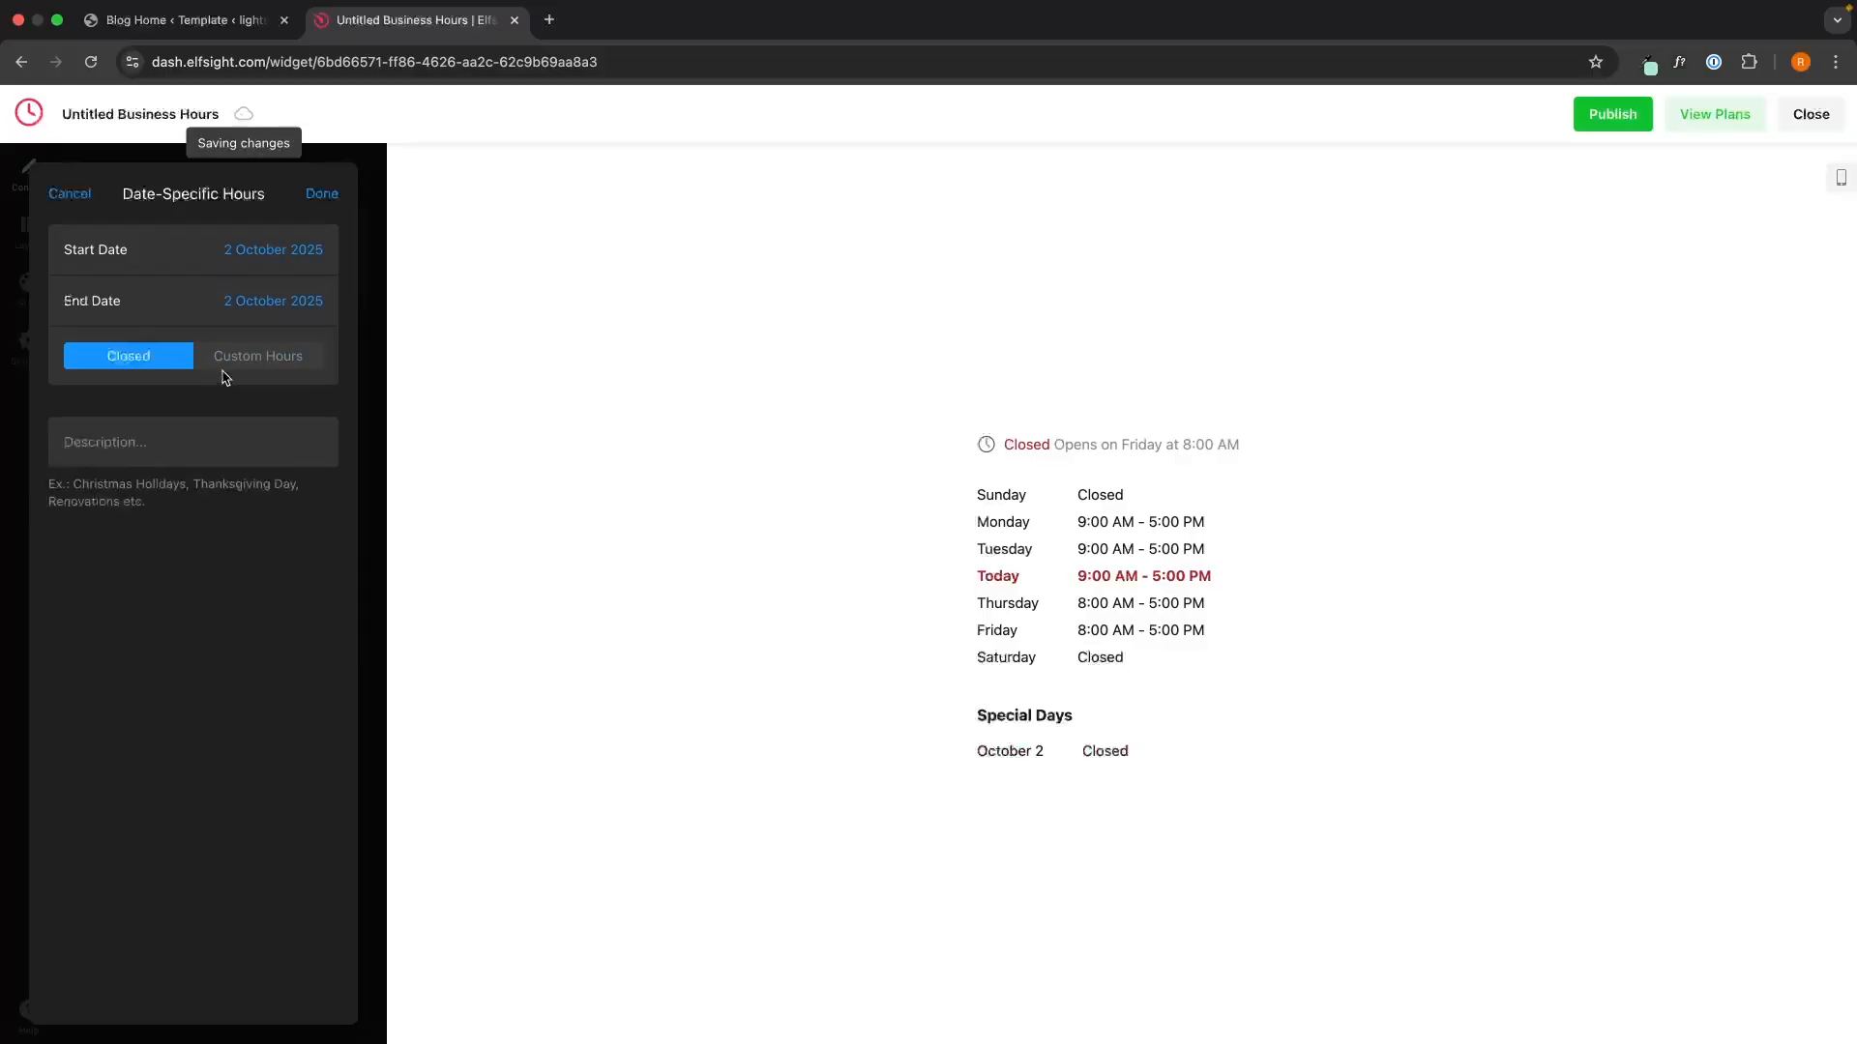
{"action": "left_click", "coordinate": [174, 457]}
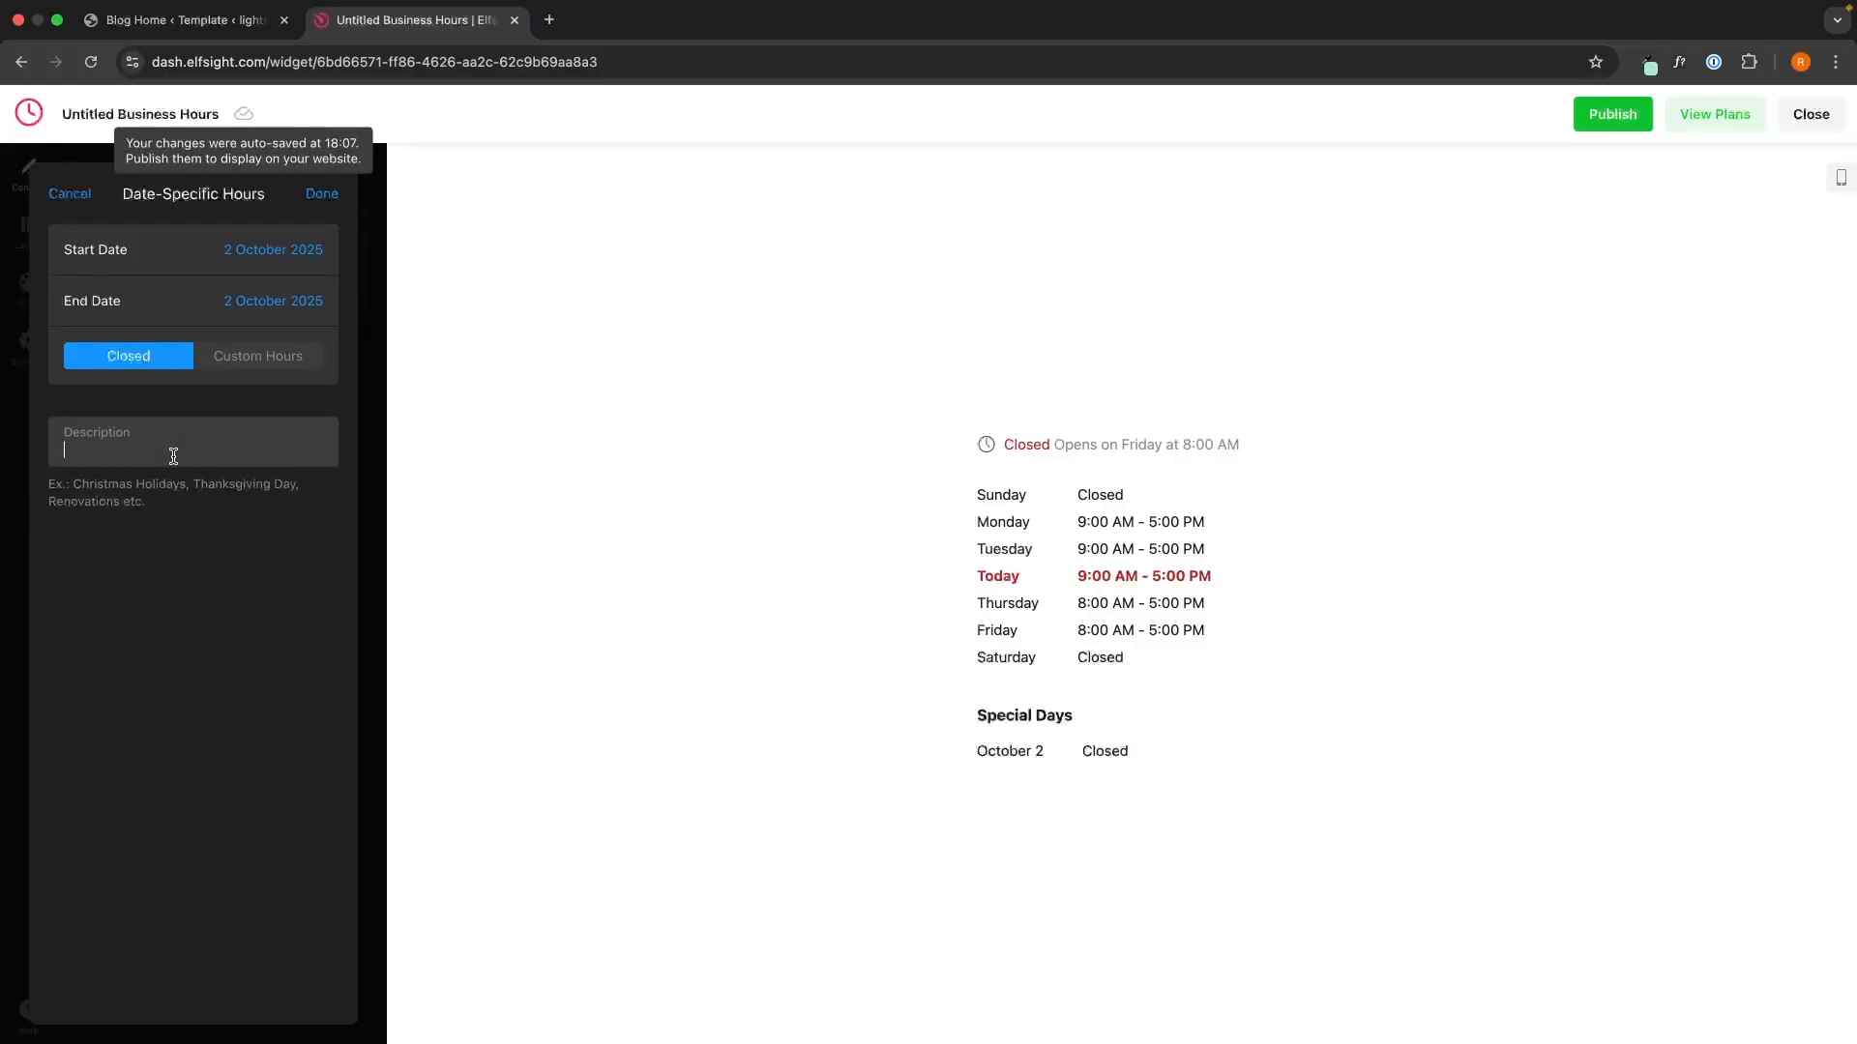
{"action": "left_click", "coordinate": [322, 194]}
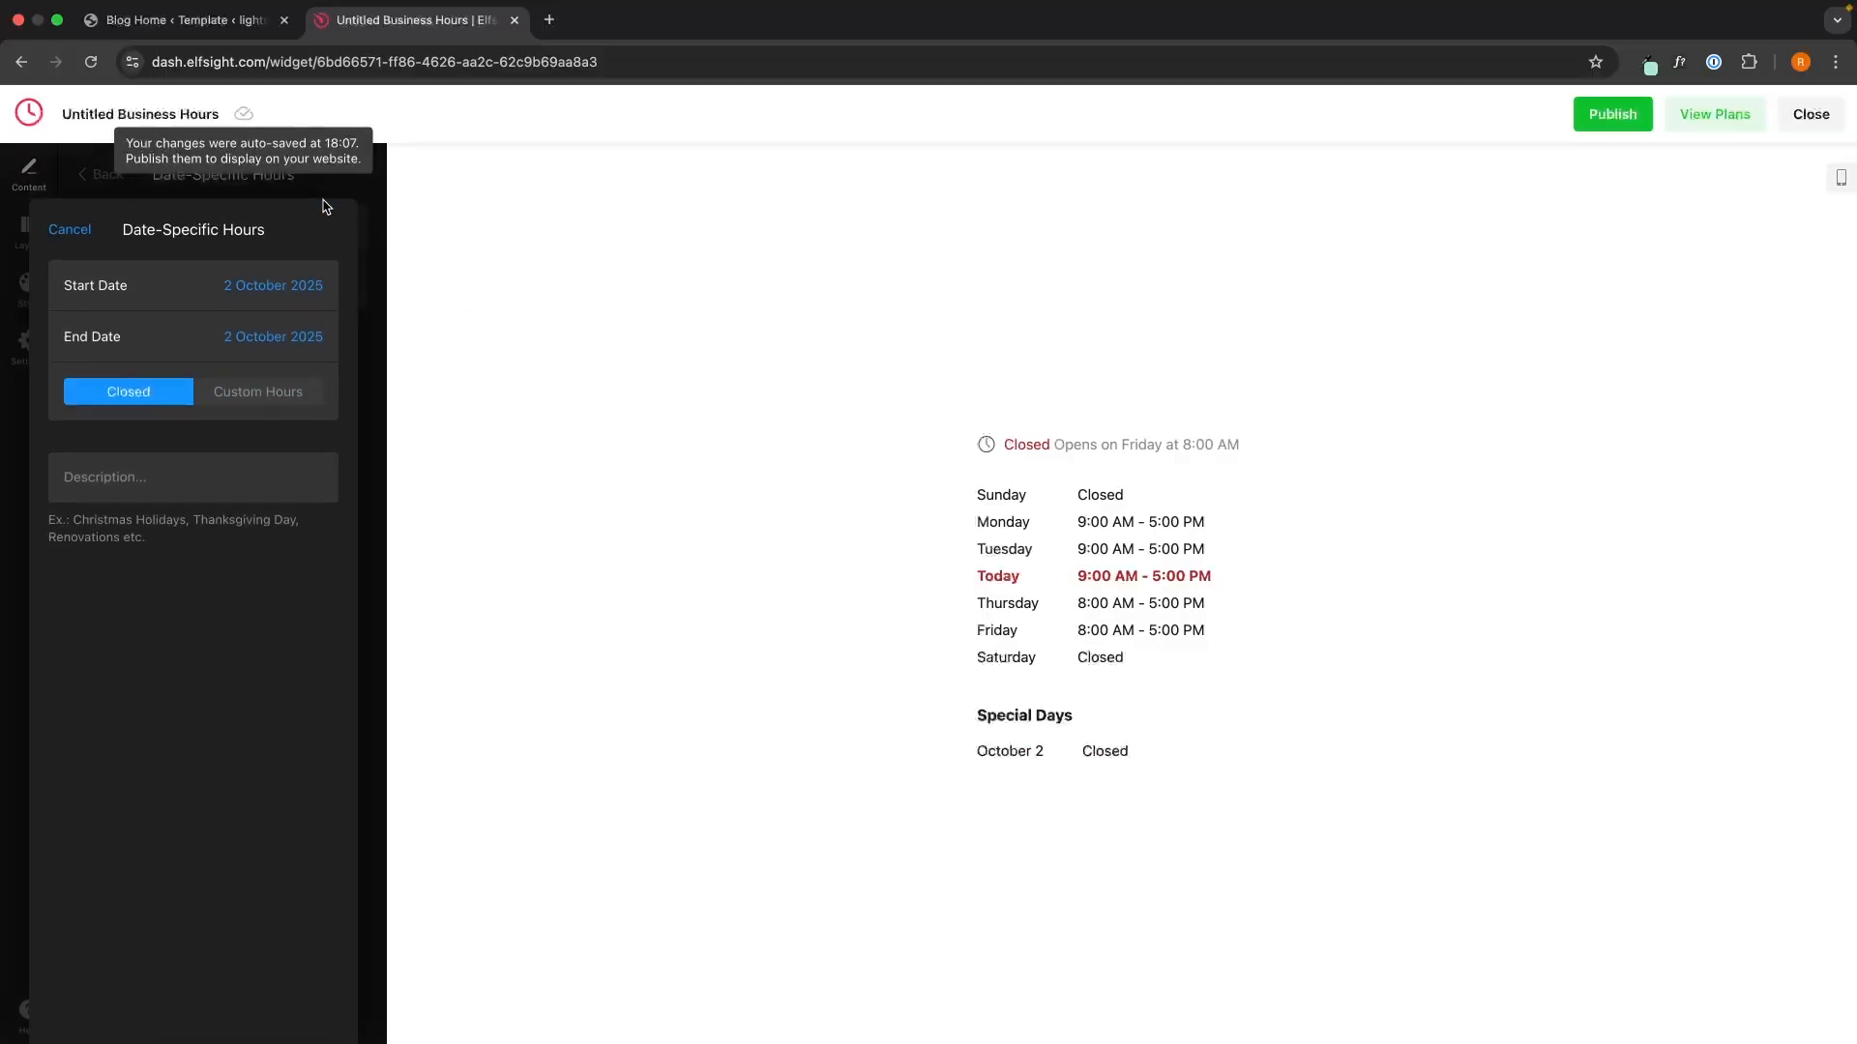
- Add a 24 December 2025 – 1 January 2026 period with custom 8:00 AM–5:00 PM hours
{"action": "left_click", "coordinate": [293, 283]}
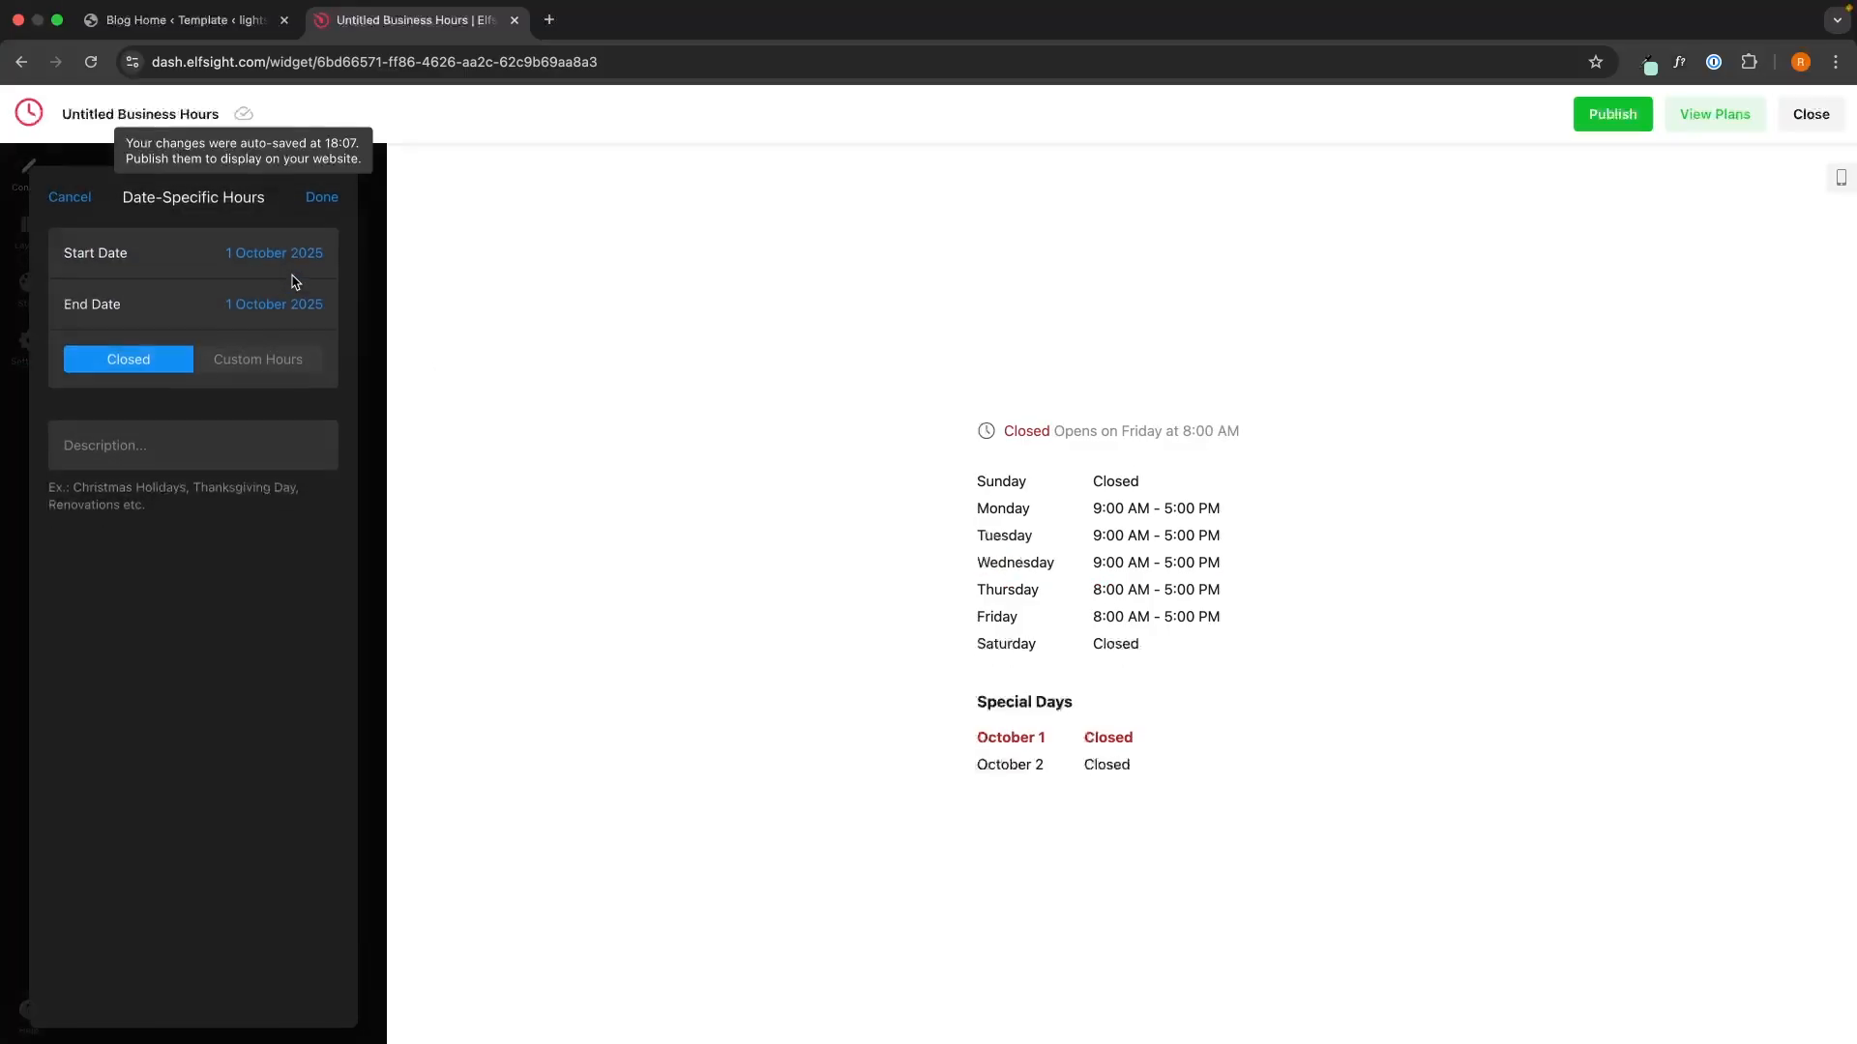
{"action": "left_click", "coordinate": [263, 257]}
{"action": "left_click", "coordinate": [277, 291]}
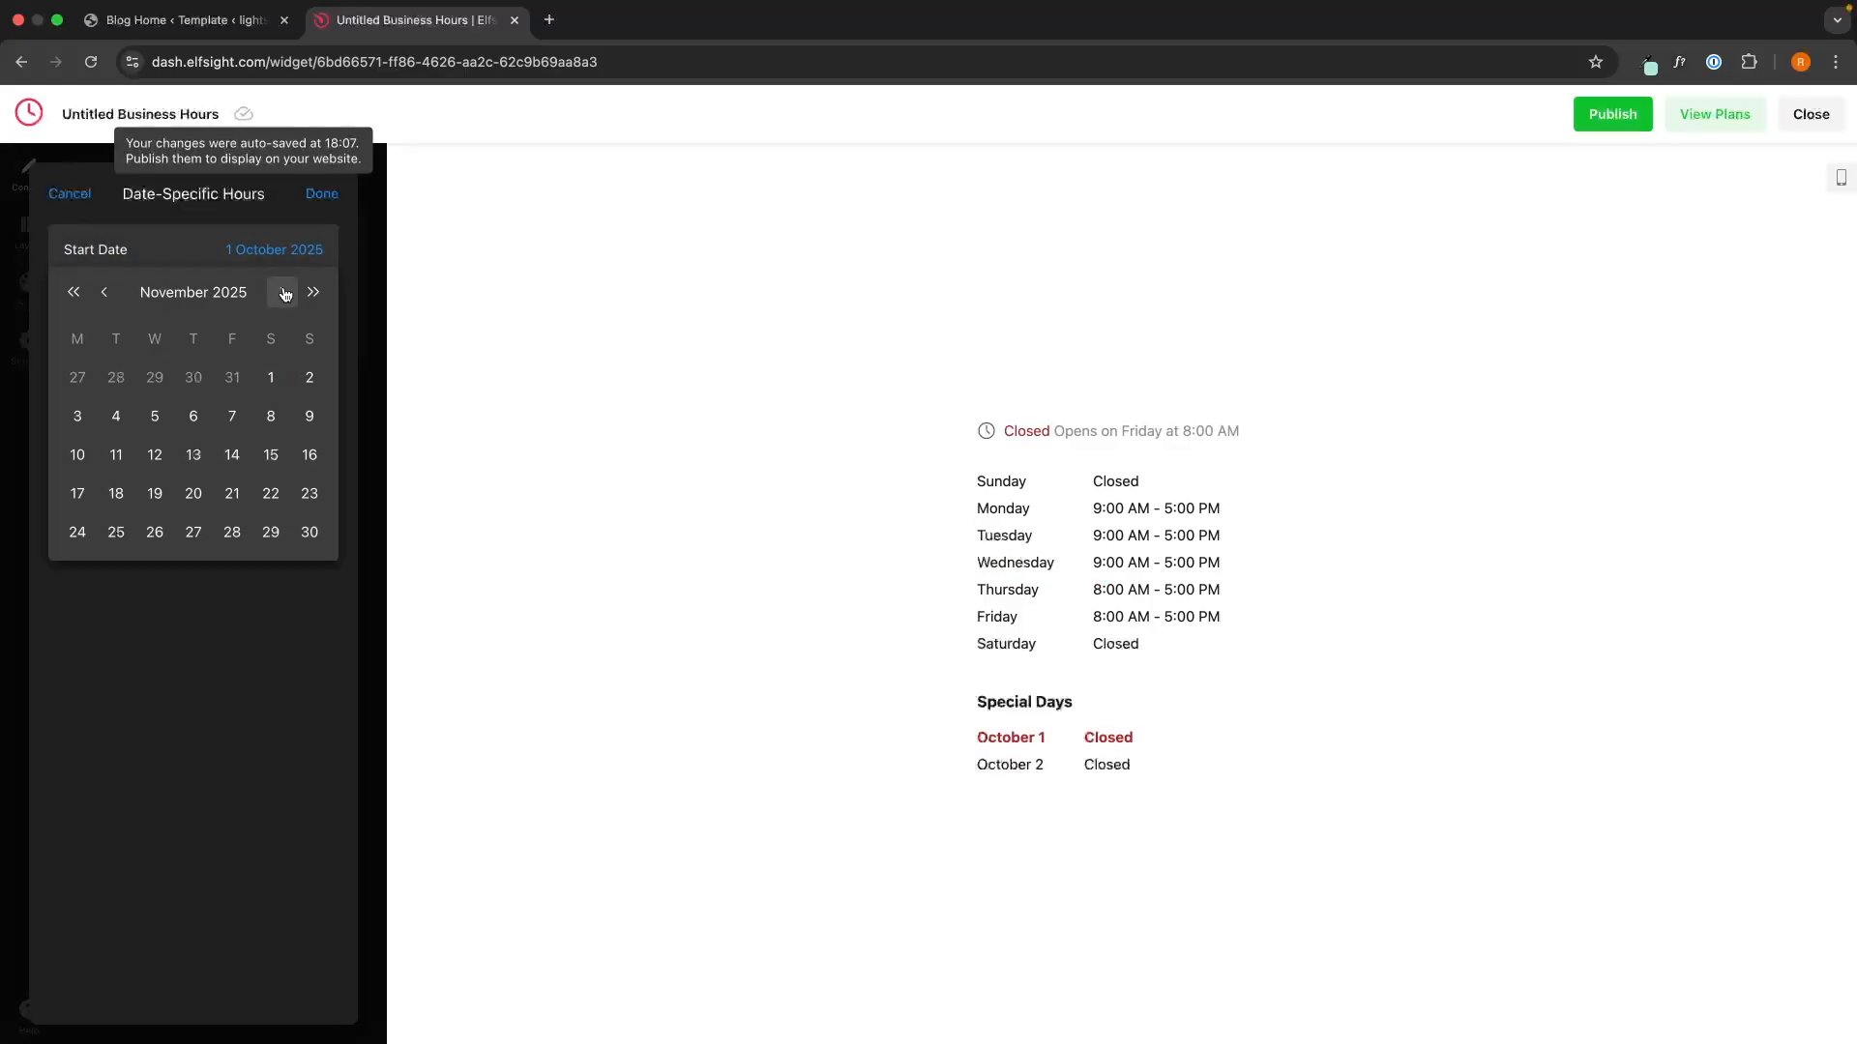
{"action": "left_click", "coordinate": [277, 291]}
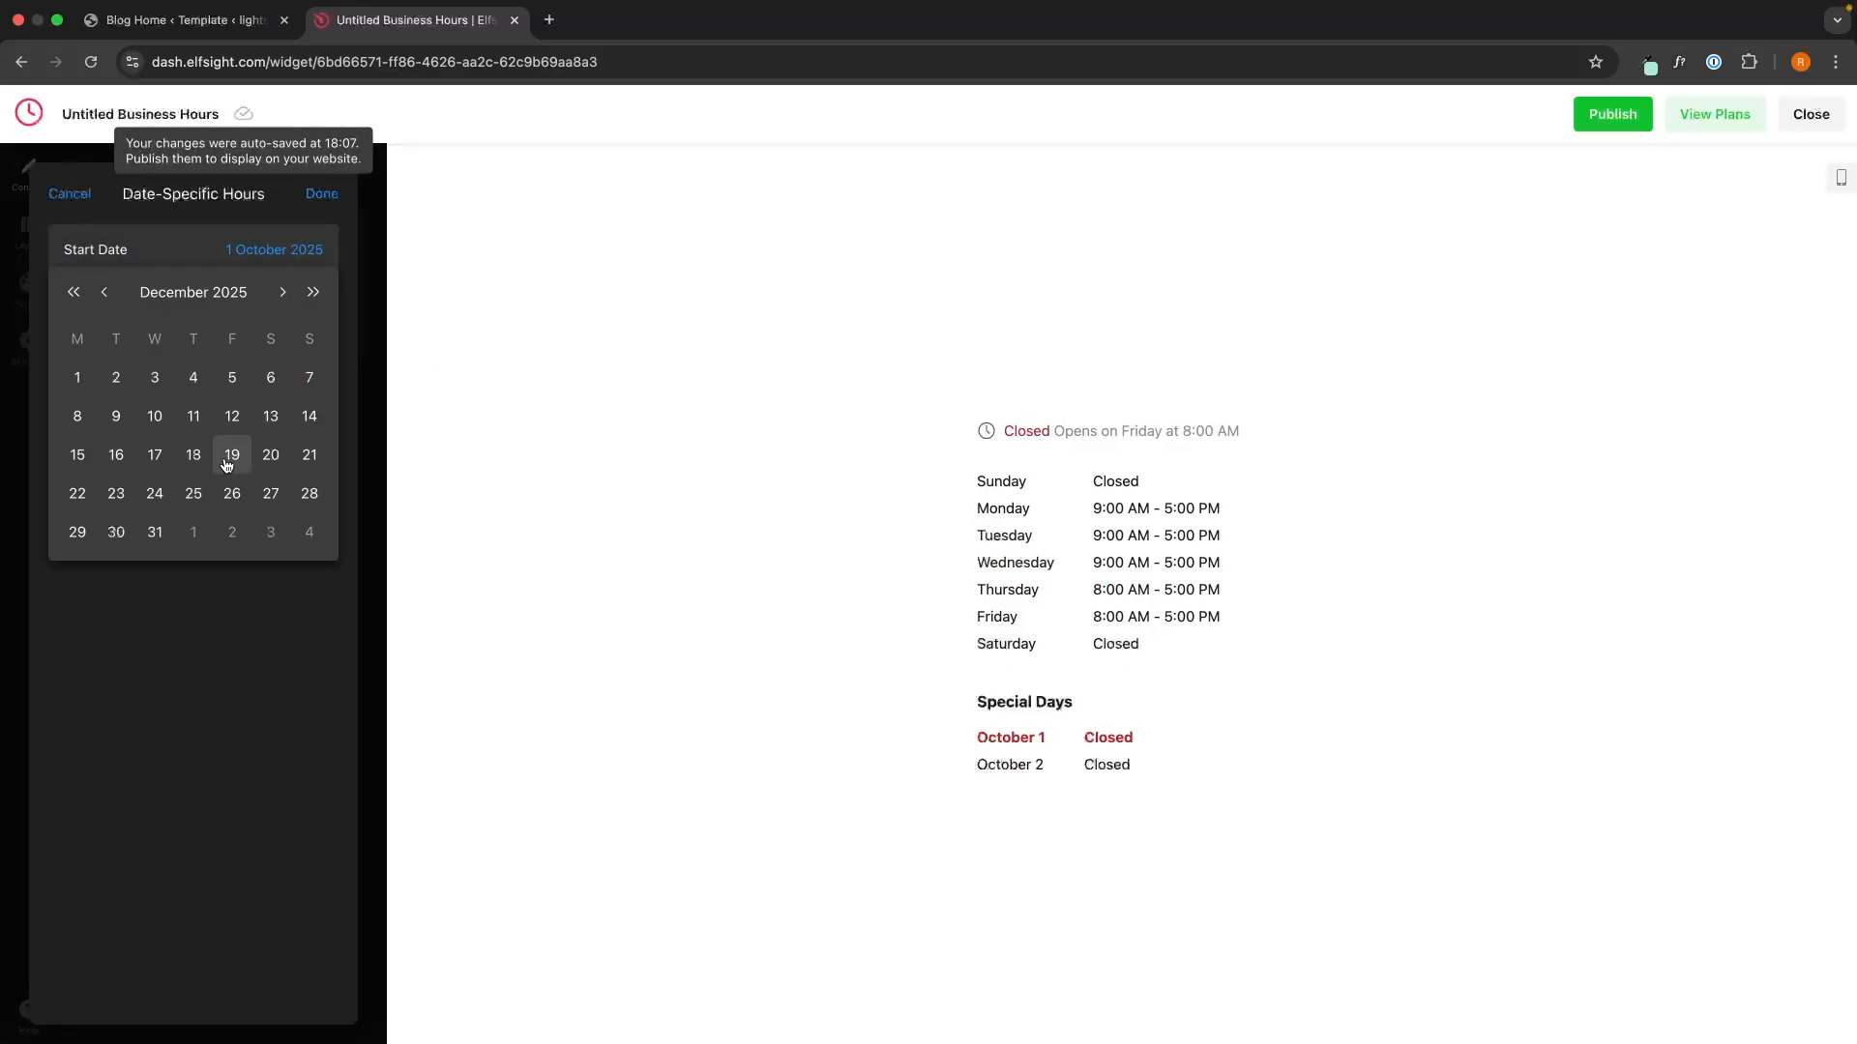
{"action": "left_click", "coordinate": [160, 496]}
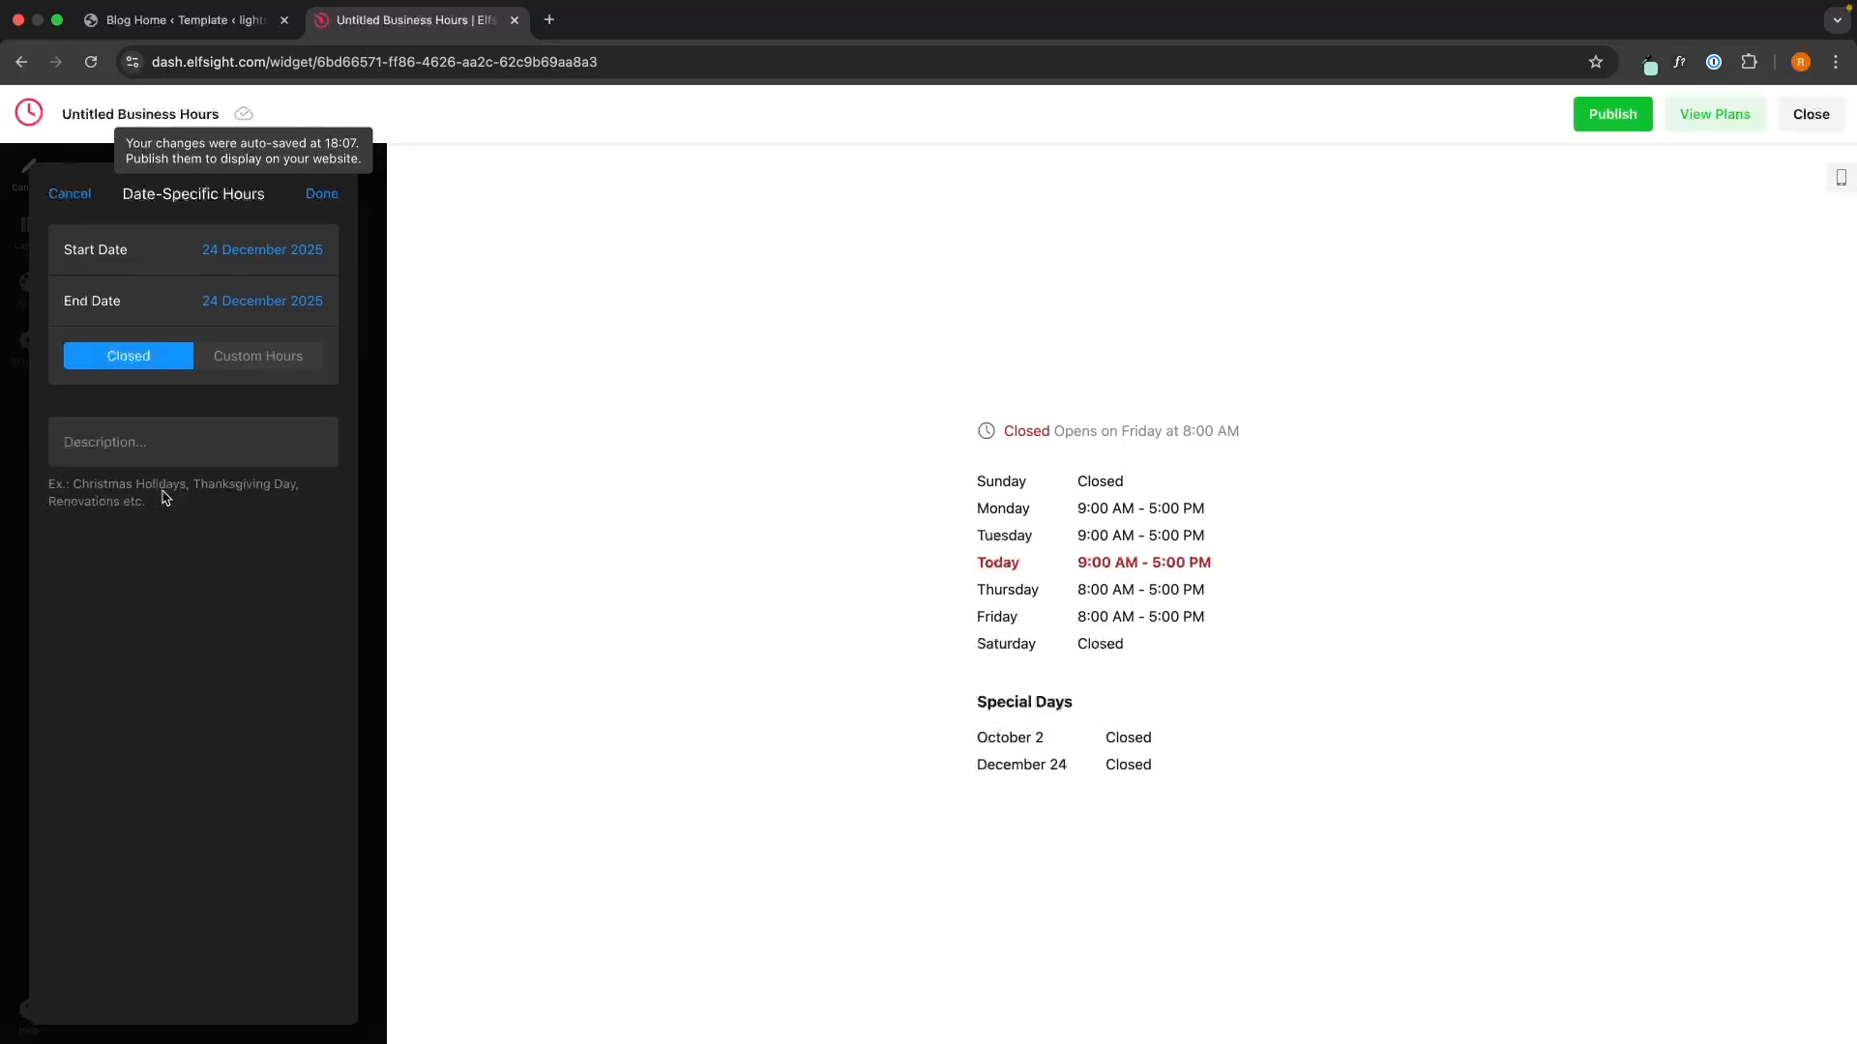
{"action": "left_click", "coordinate": [266, 305]}
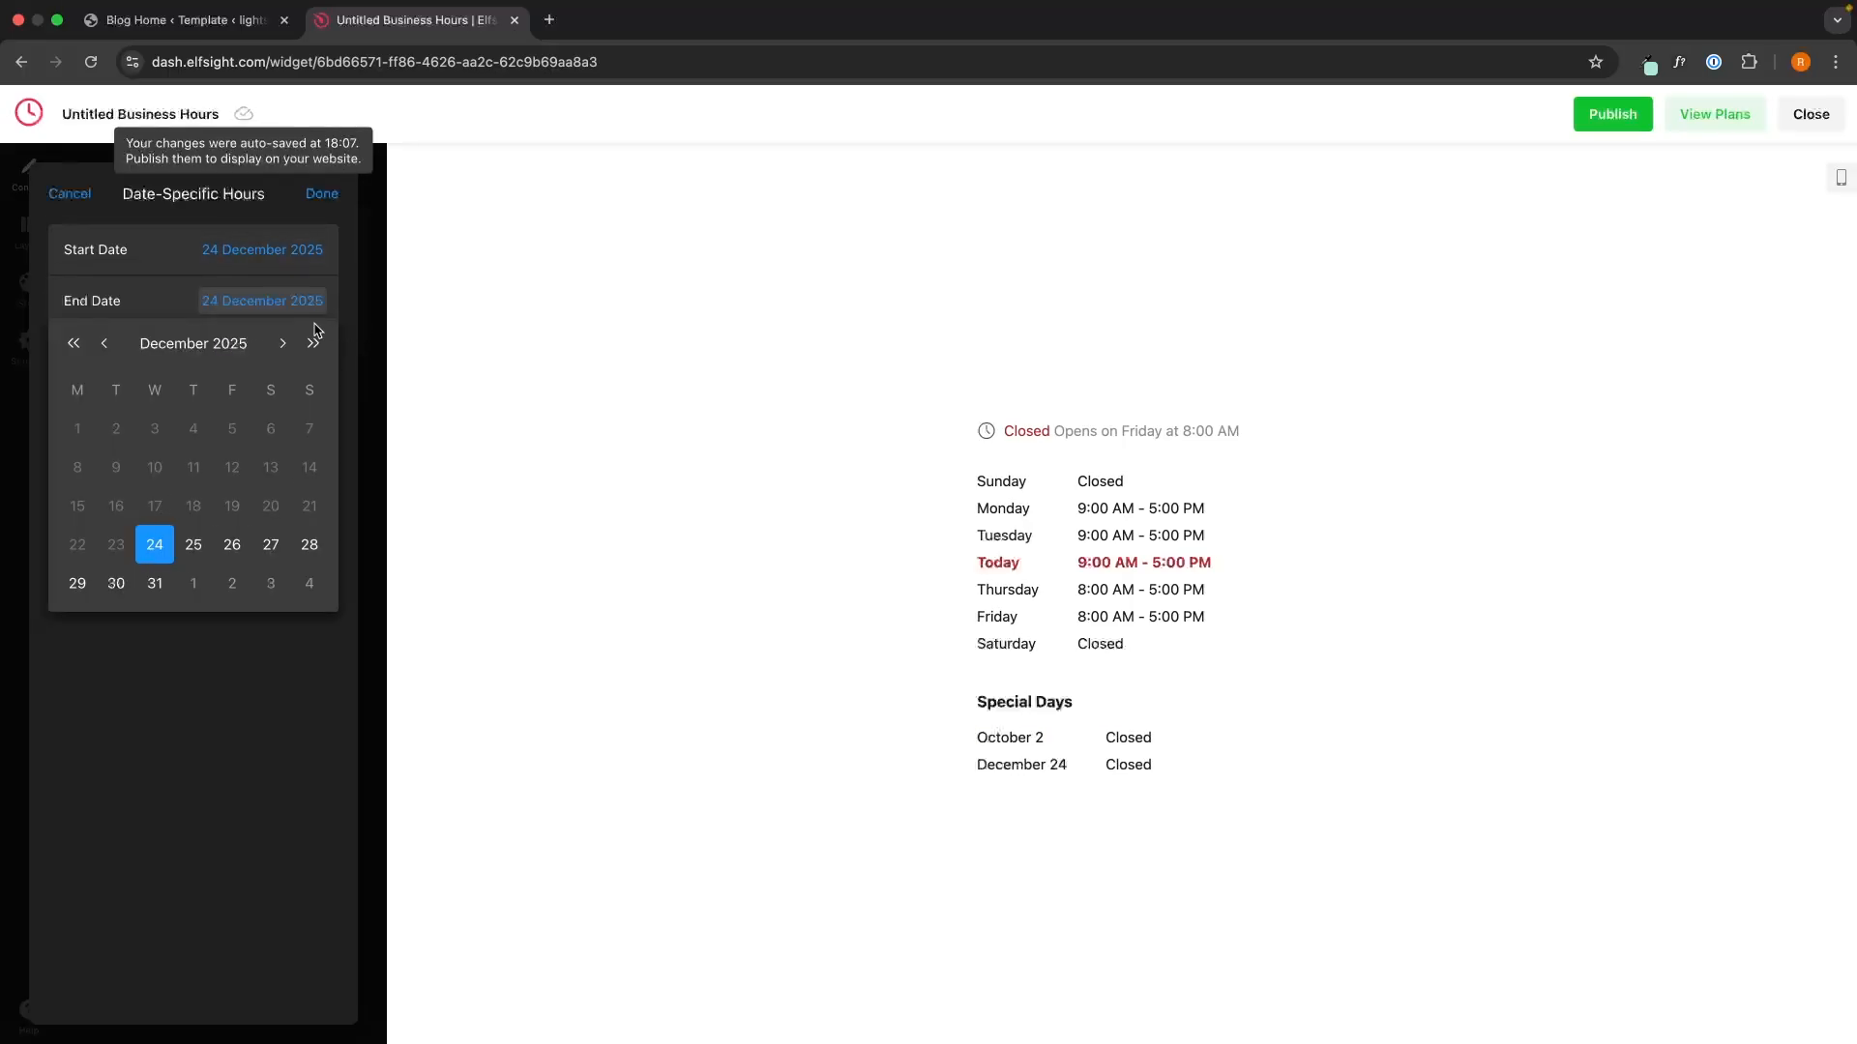
{"action": "left_click", "coordinate": [282, 343]}
{"action": "left_click", "coordinate": [194, 426]}
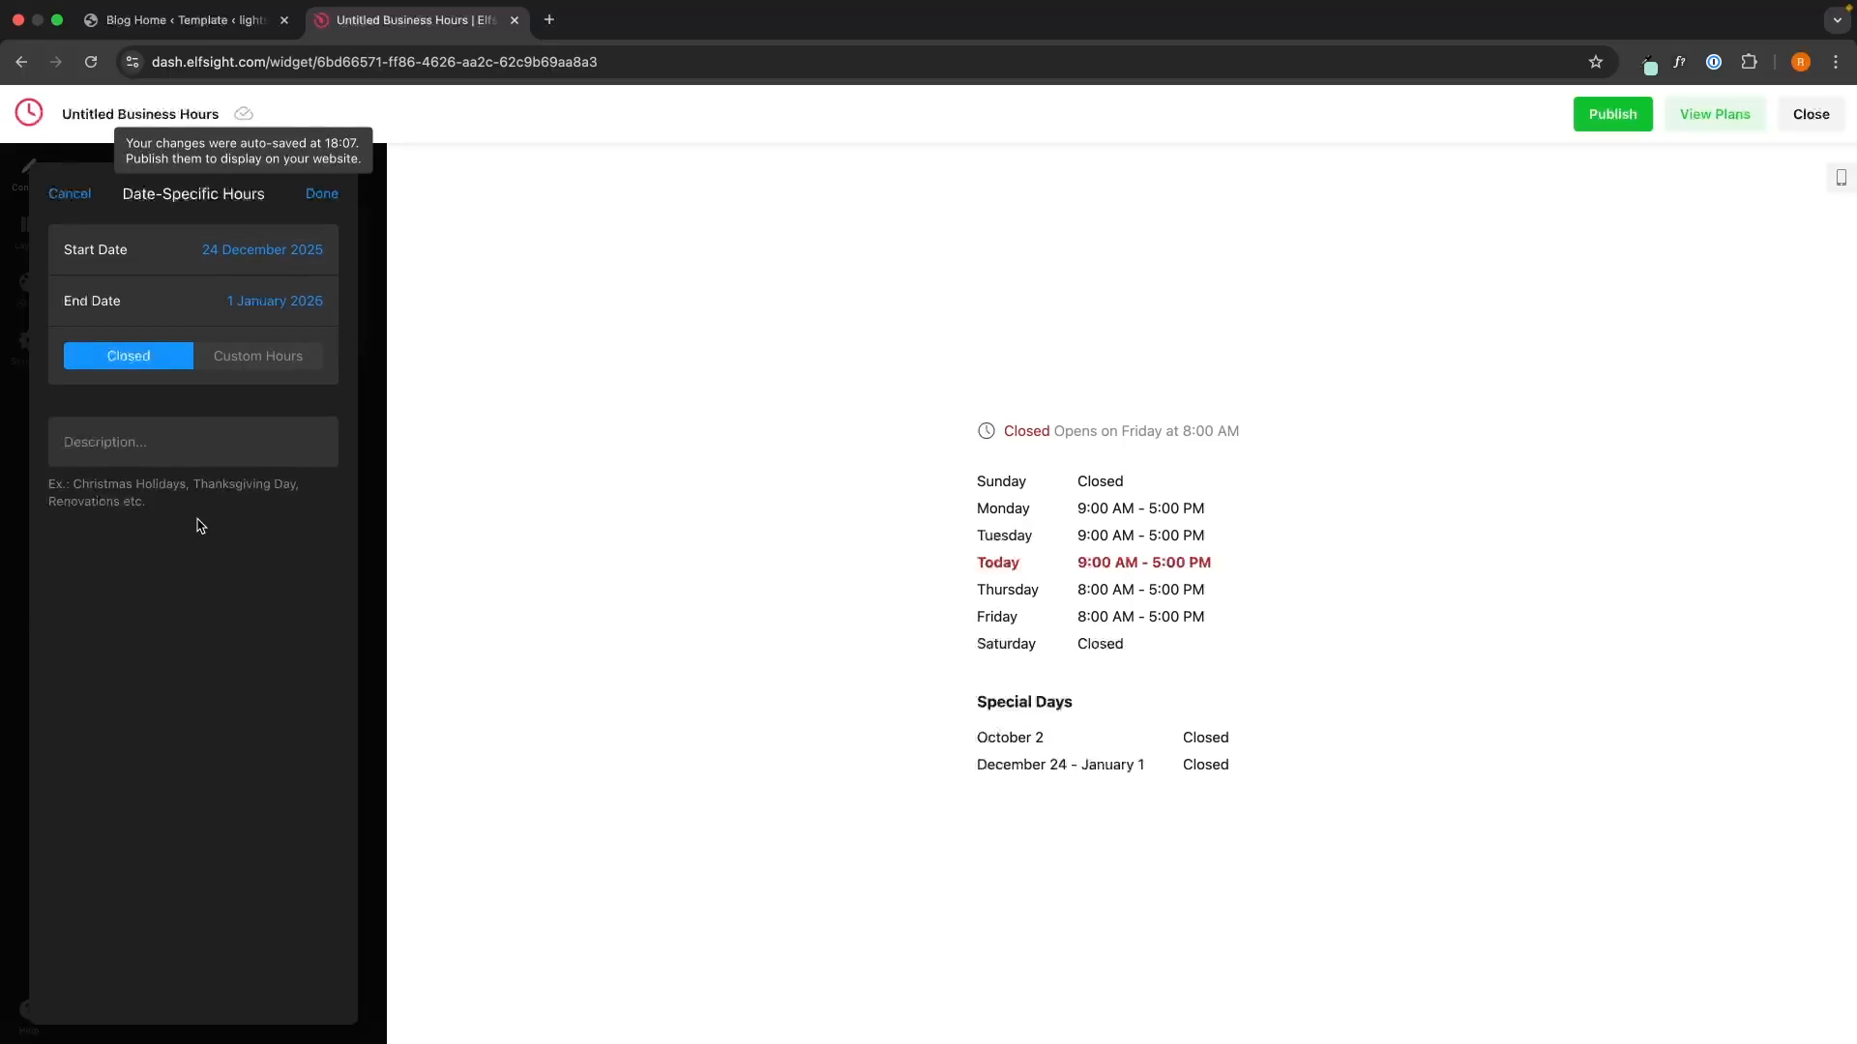
{"action": "left_click", "coordinate": [191, 442]}
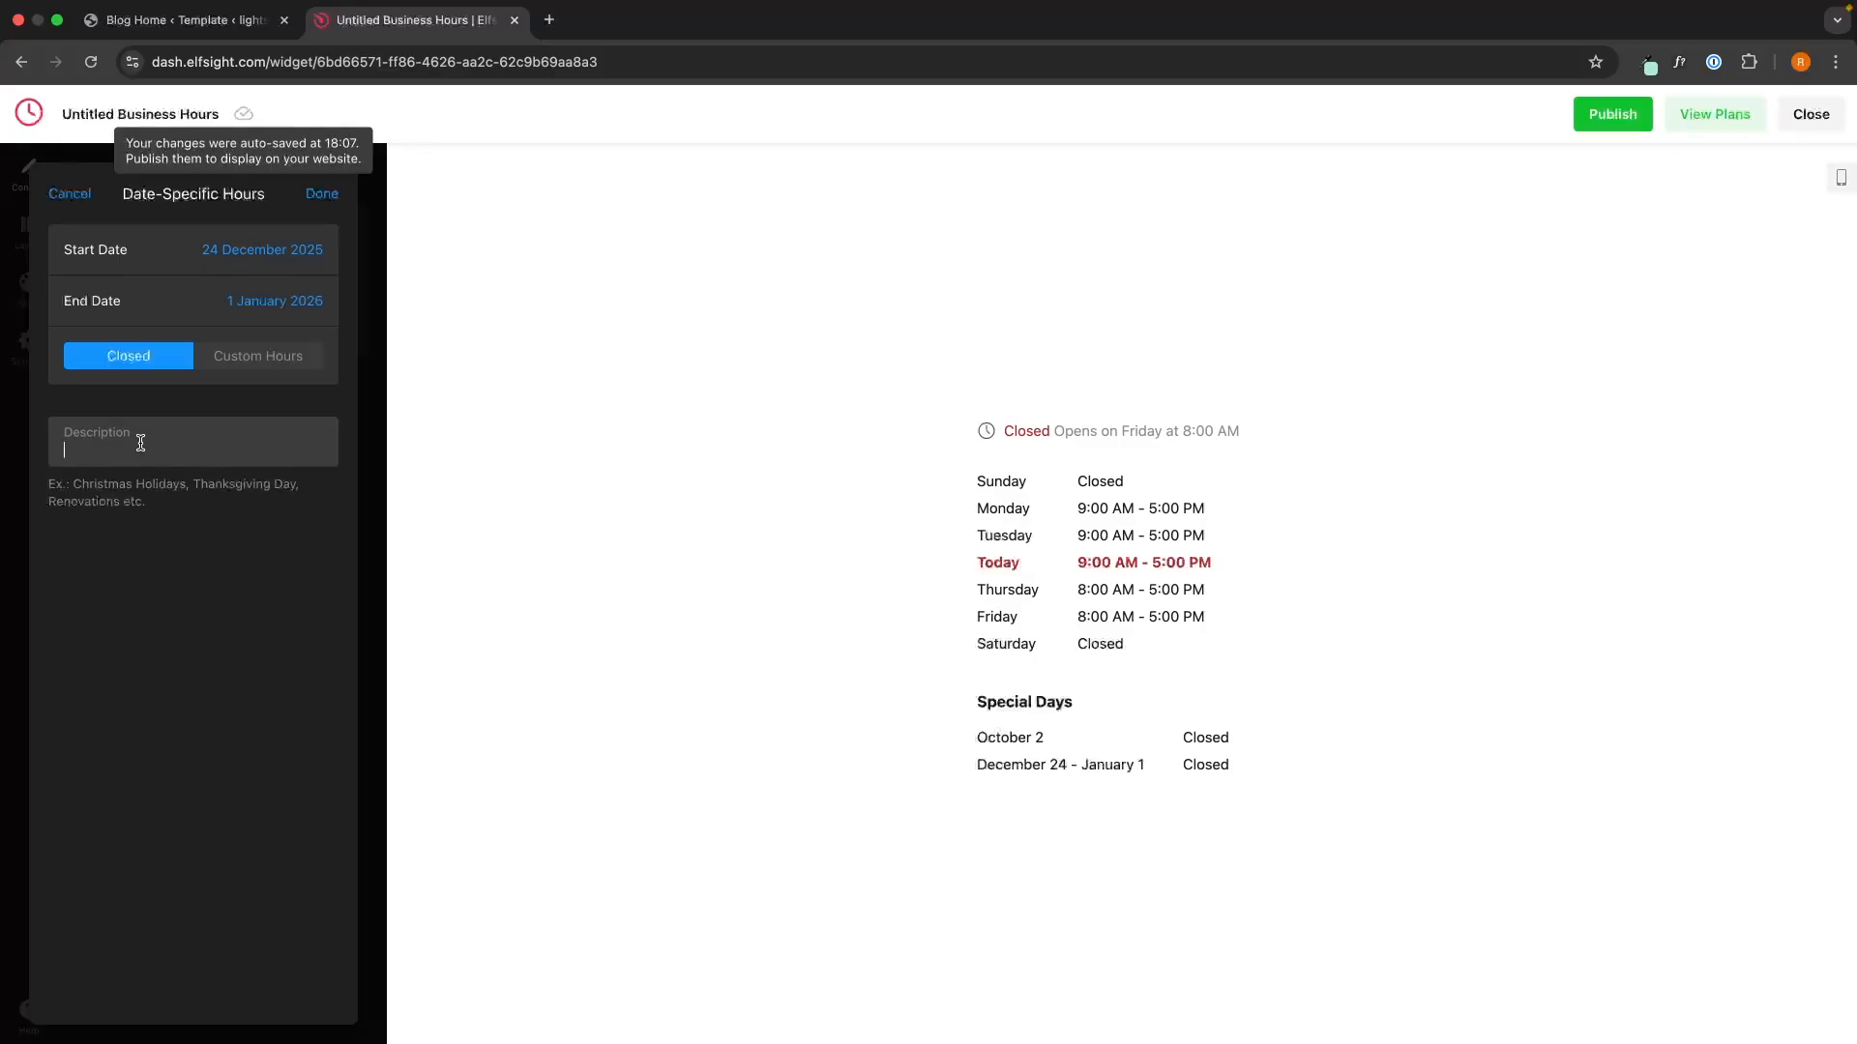
{"action": "left_click", "coordinate": [240, 368]}
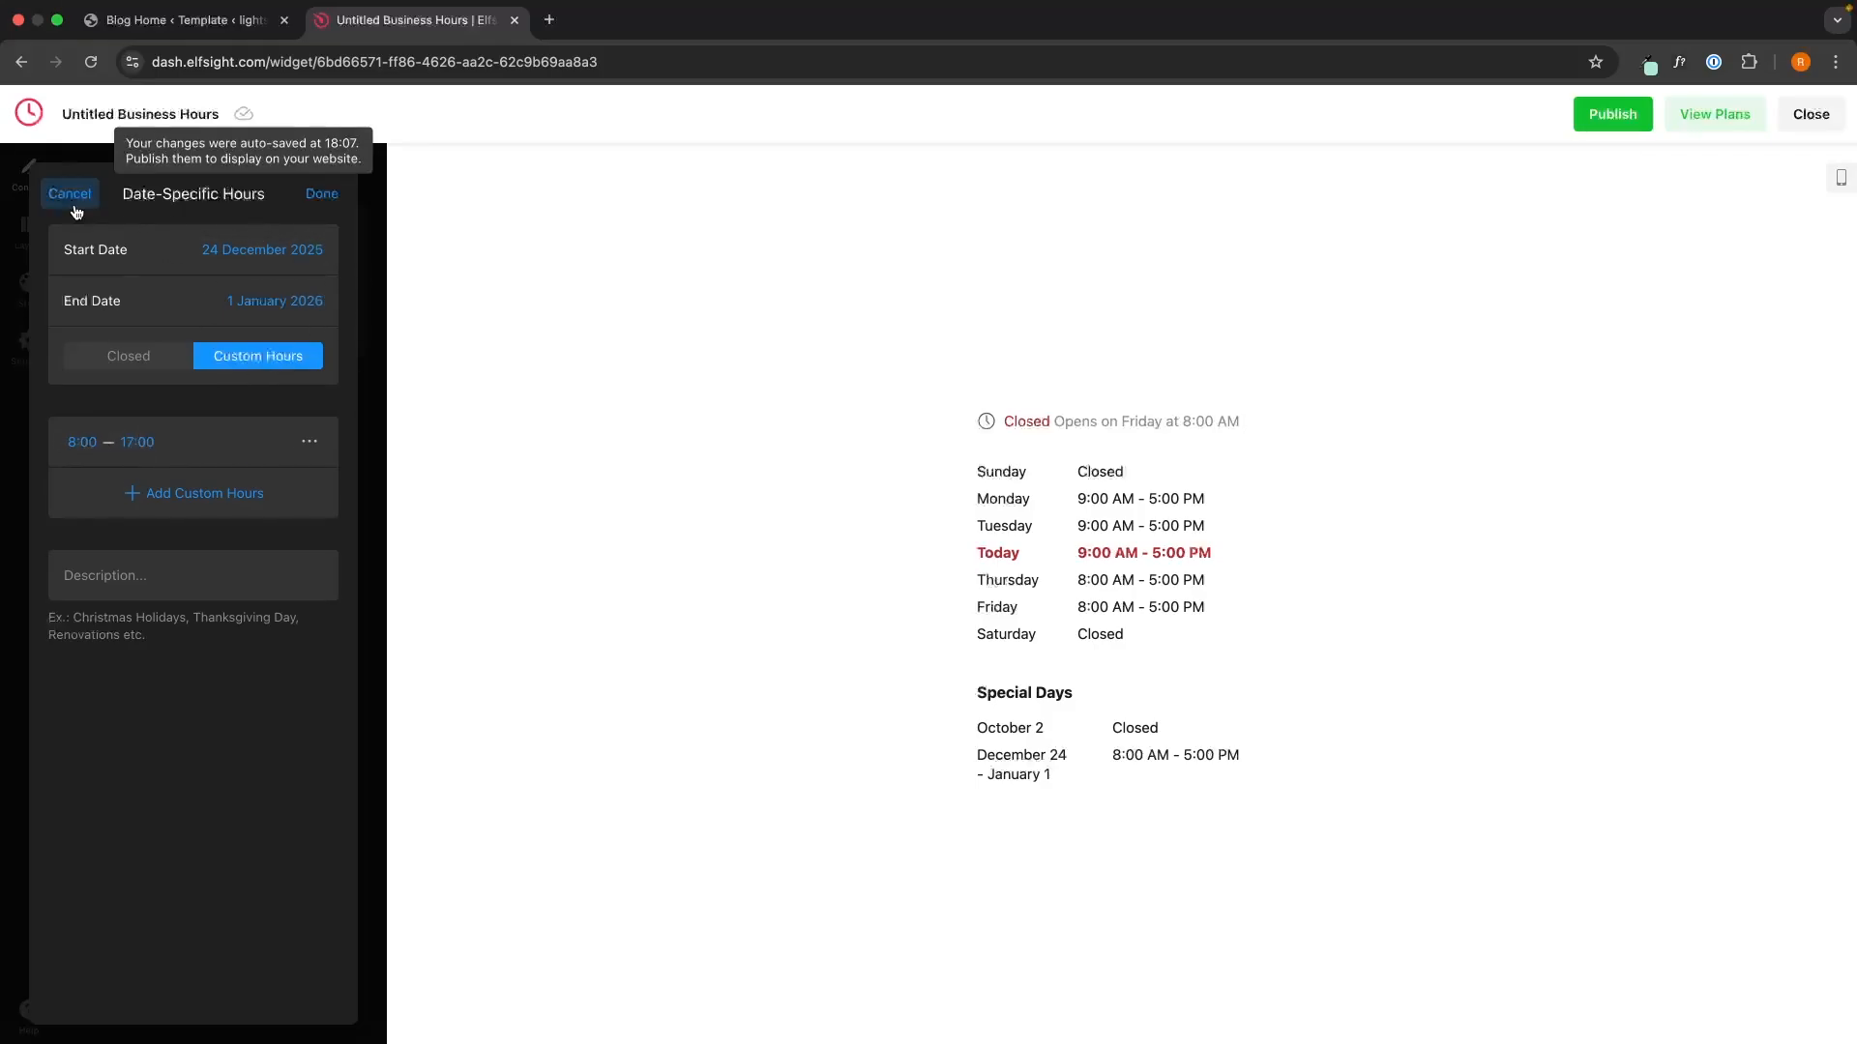
{"action": "left_click", "coordinate": [322, 196]}
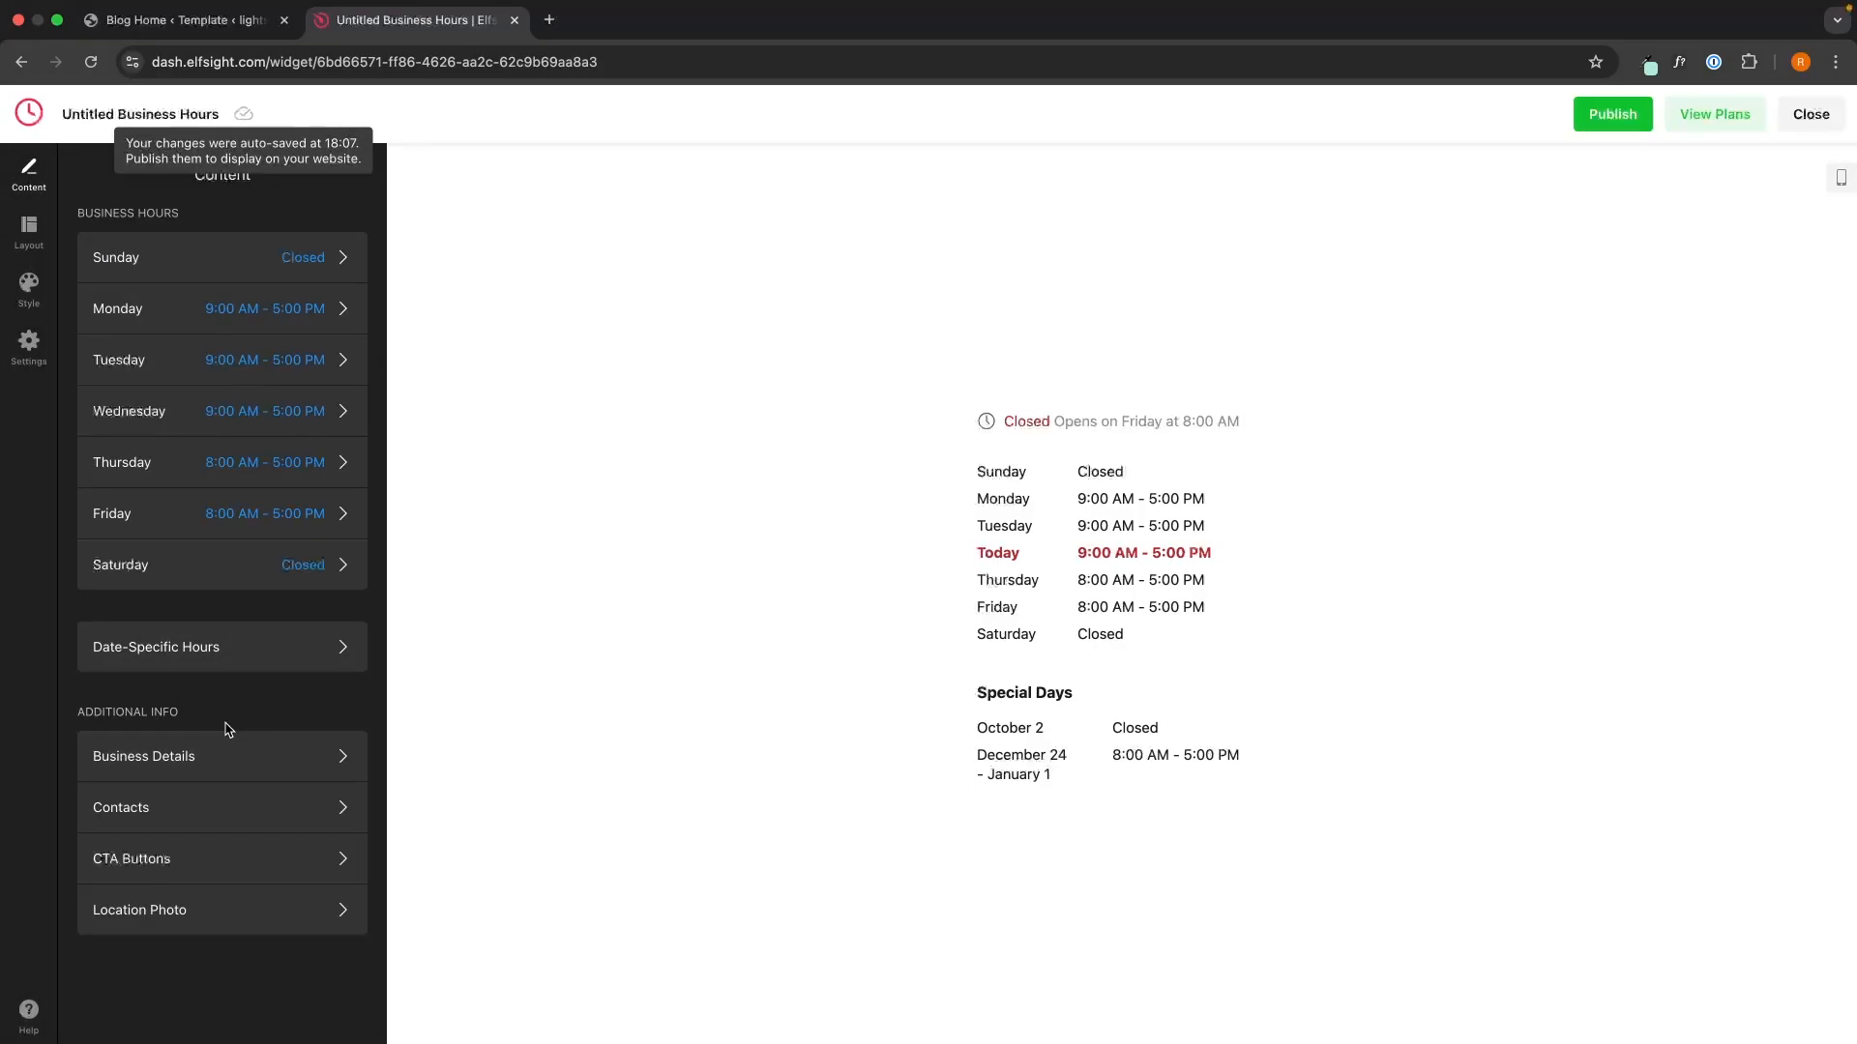
{"action": "left_click", "coordinate": [152, 764]}
- Enter 'Our Opening Times' as the business name and leave About Company empty
{"action": "left_click", "coordinate": [201, 219]}
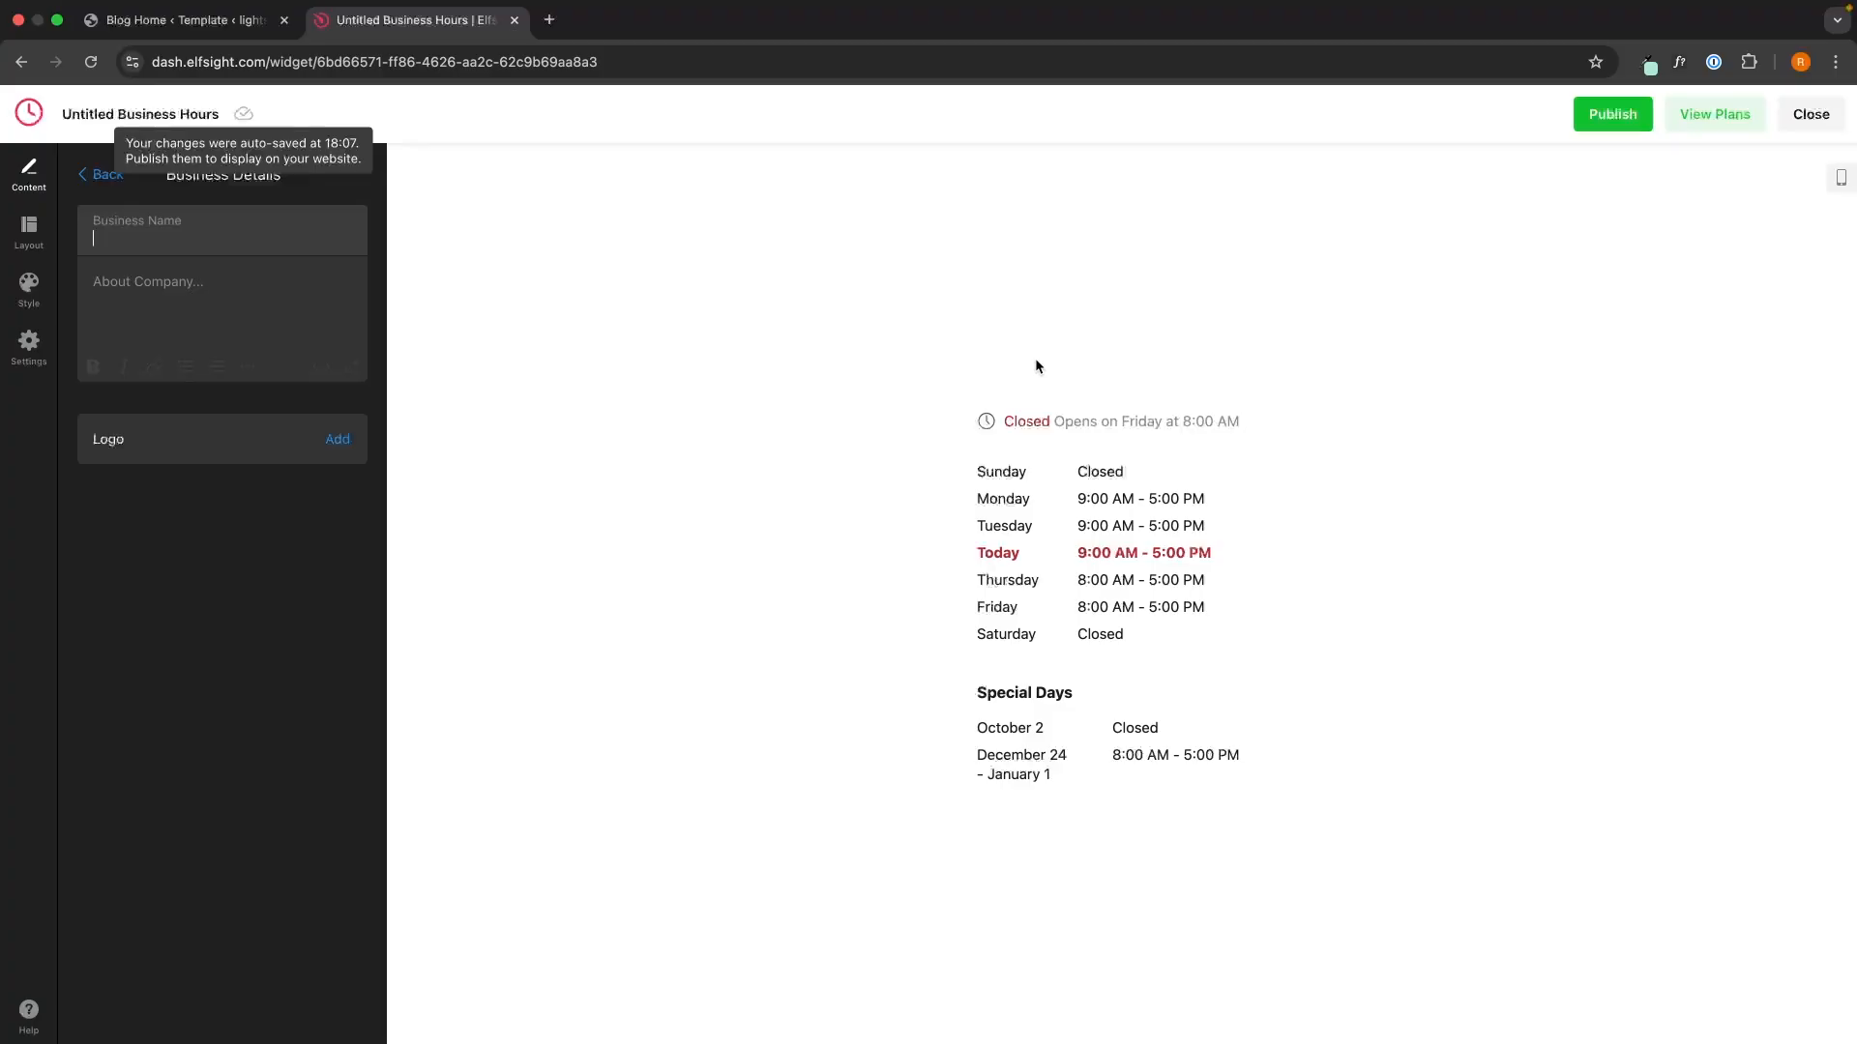
{"action": "key", "text": "Caps_Lock"}
{"action": "type", "text": "Our"}
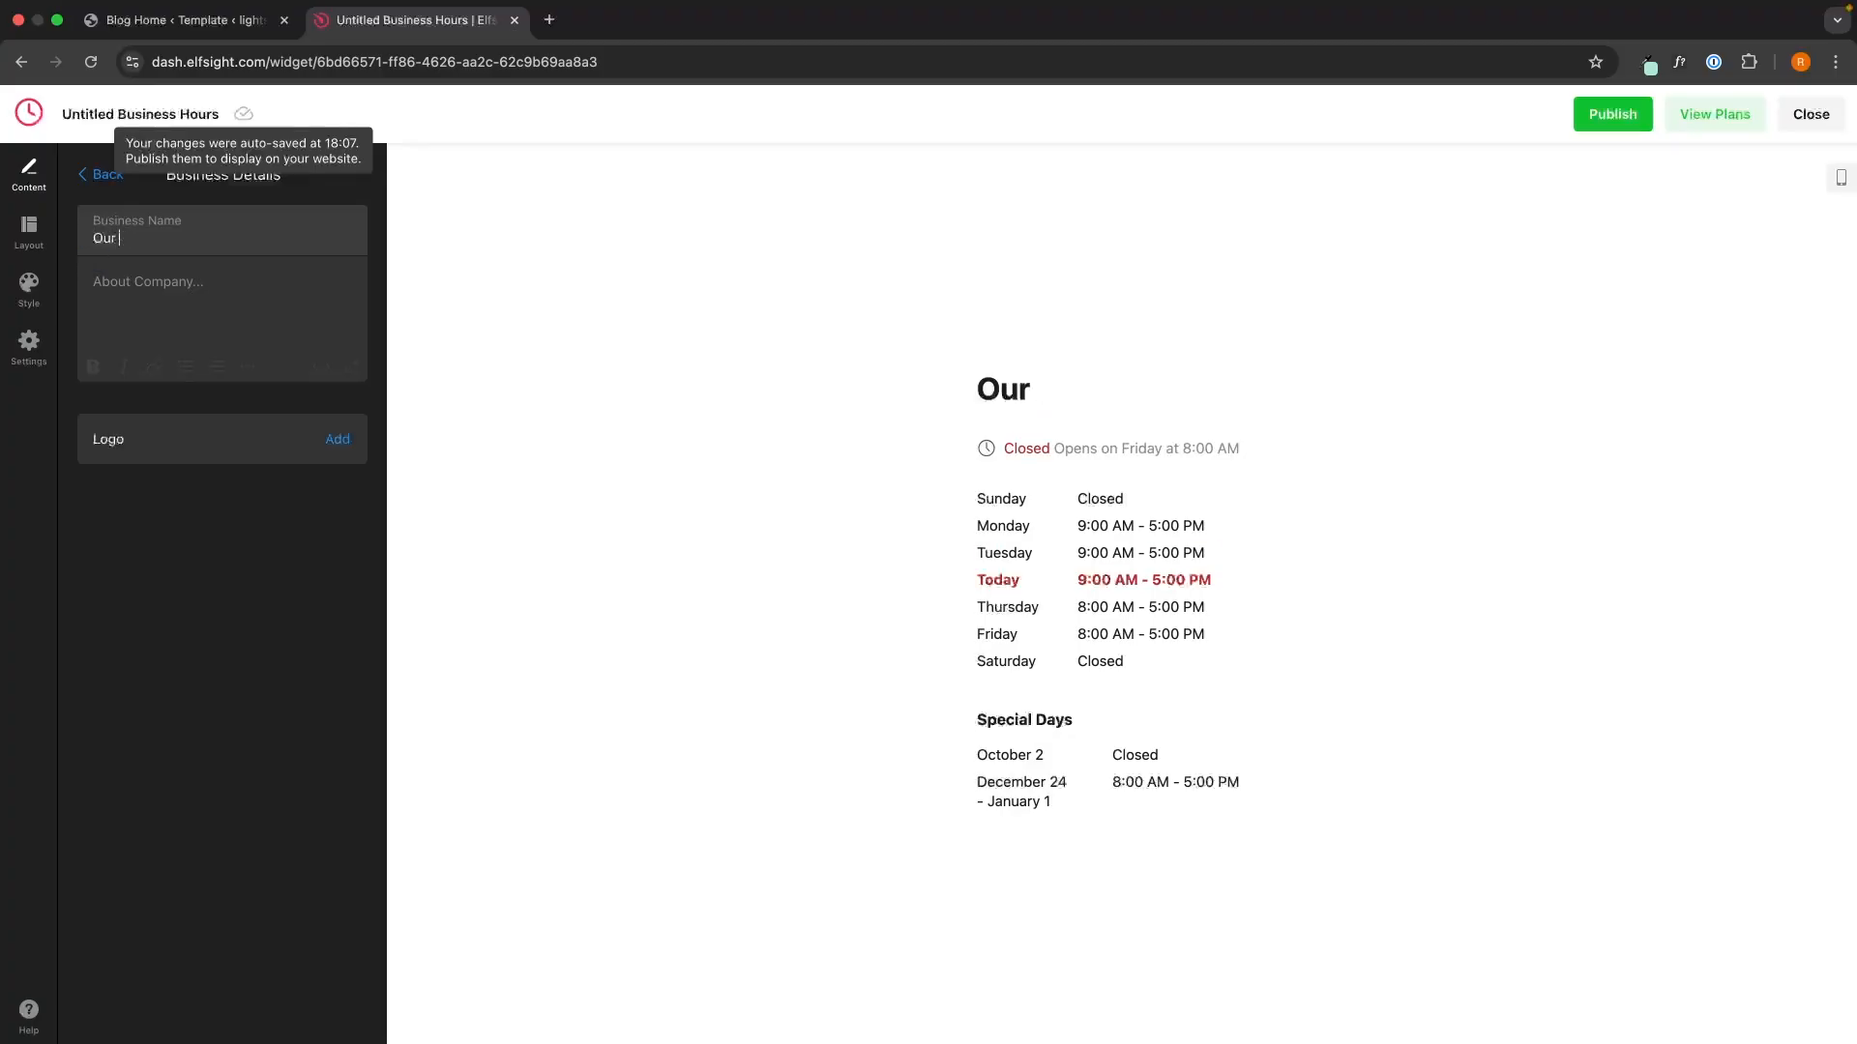
{"action": "type", "text": " Opening"}
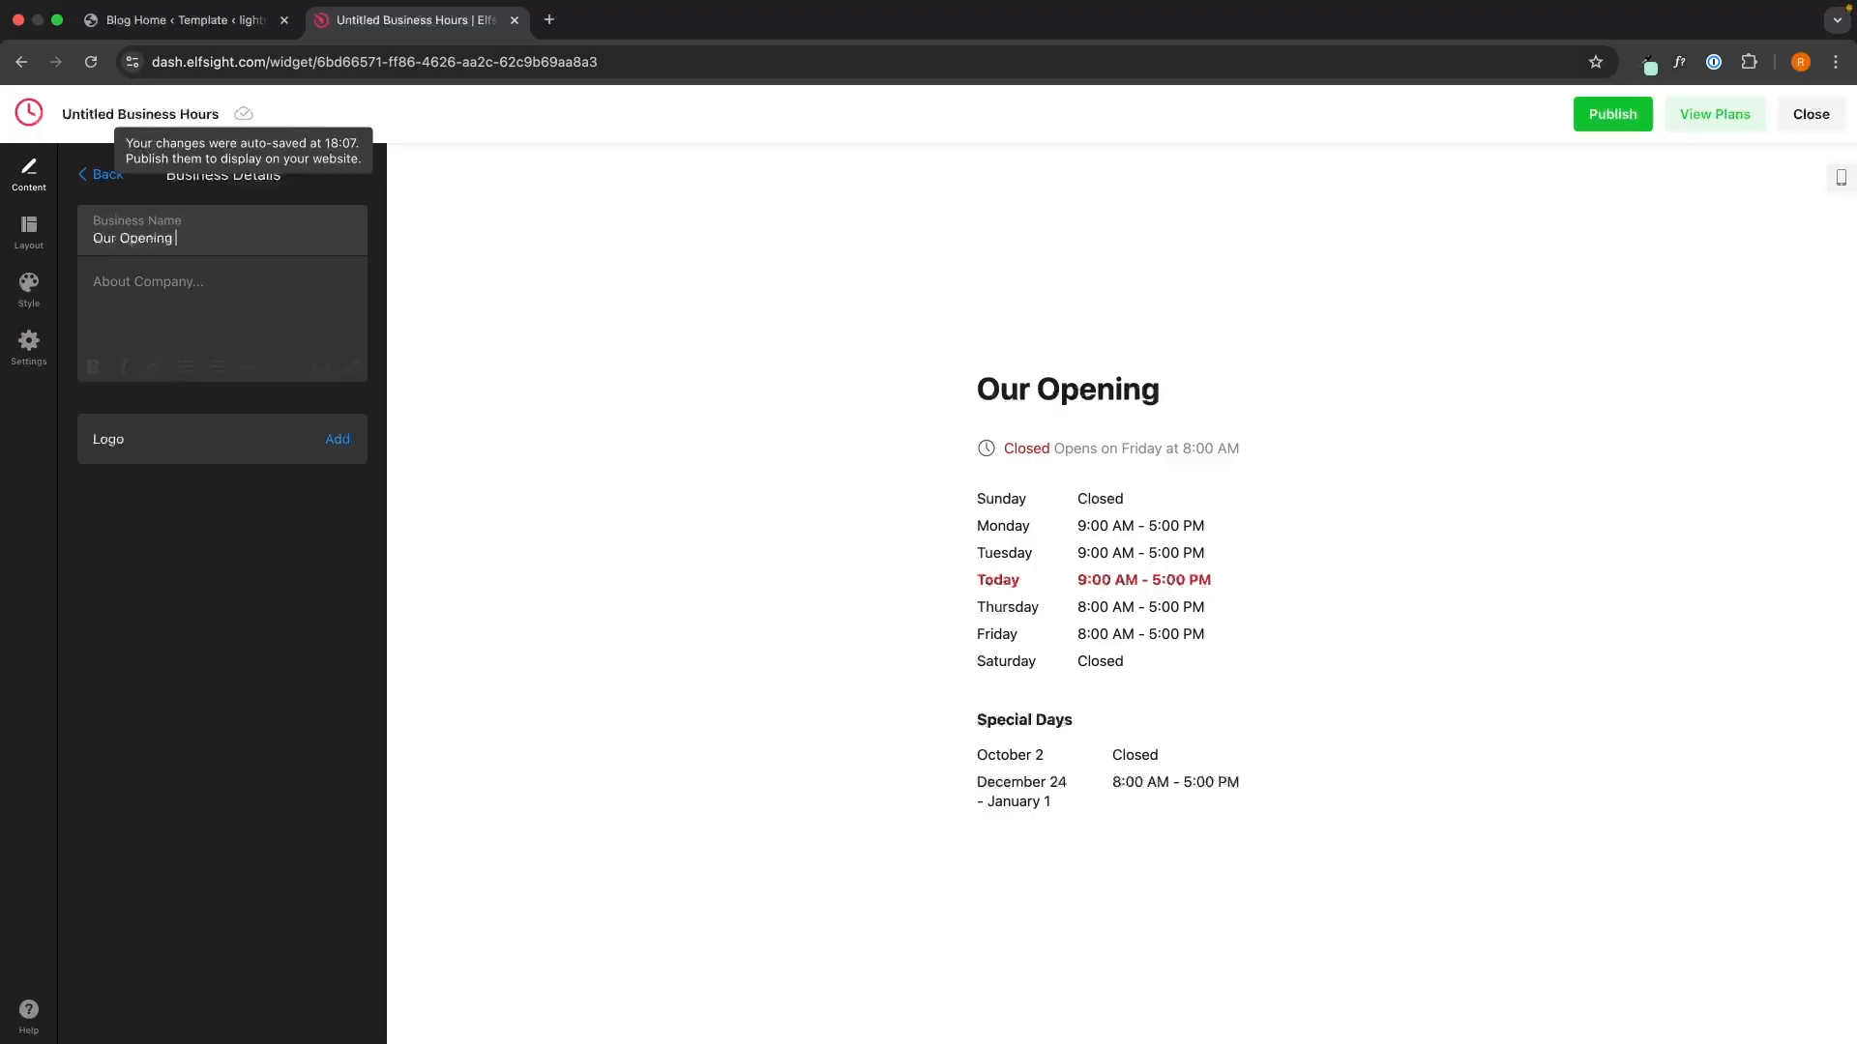
{"action": "type", "text": " Times"}
{"action": "left_click", "coordinate": [204, 295]}
{"action": "type", "text": "efrefr"}
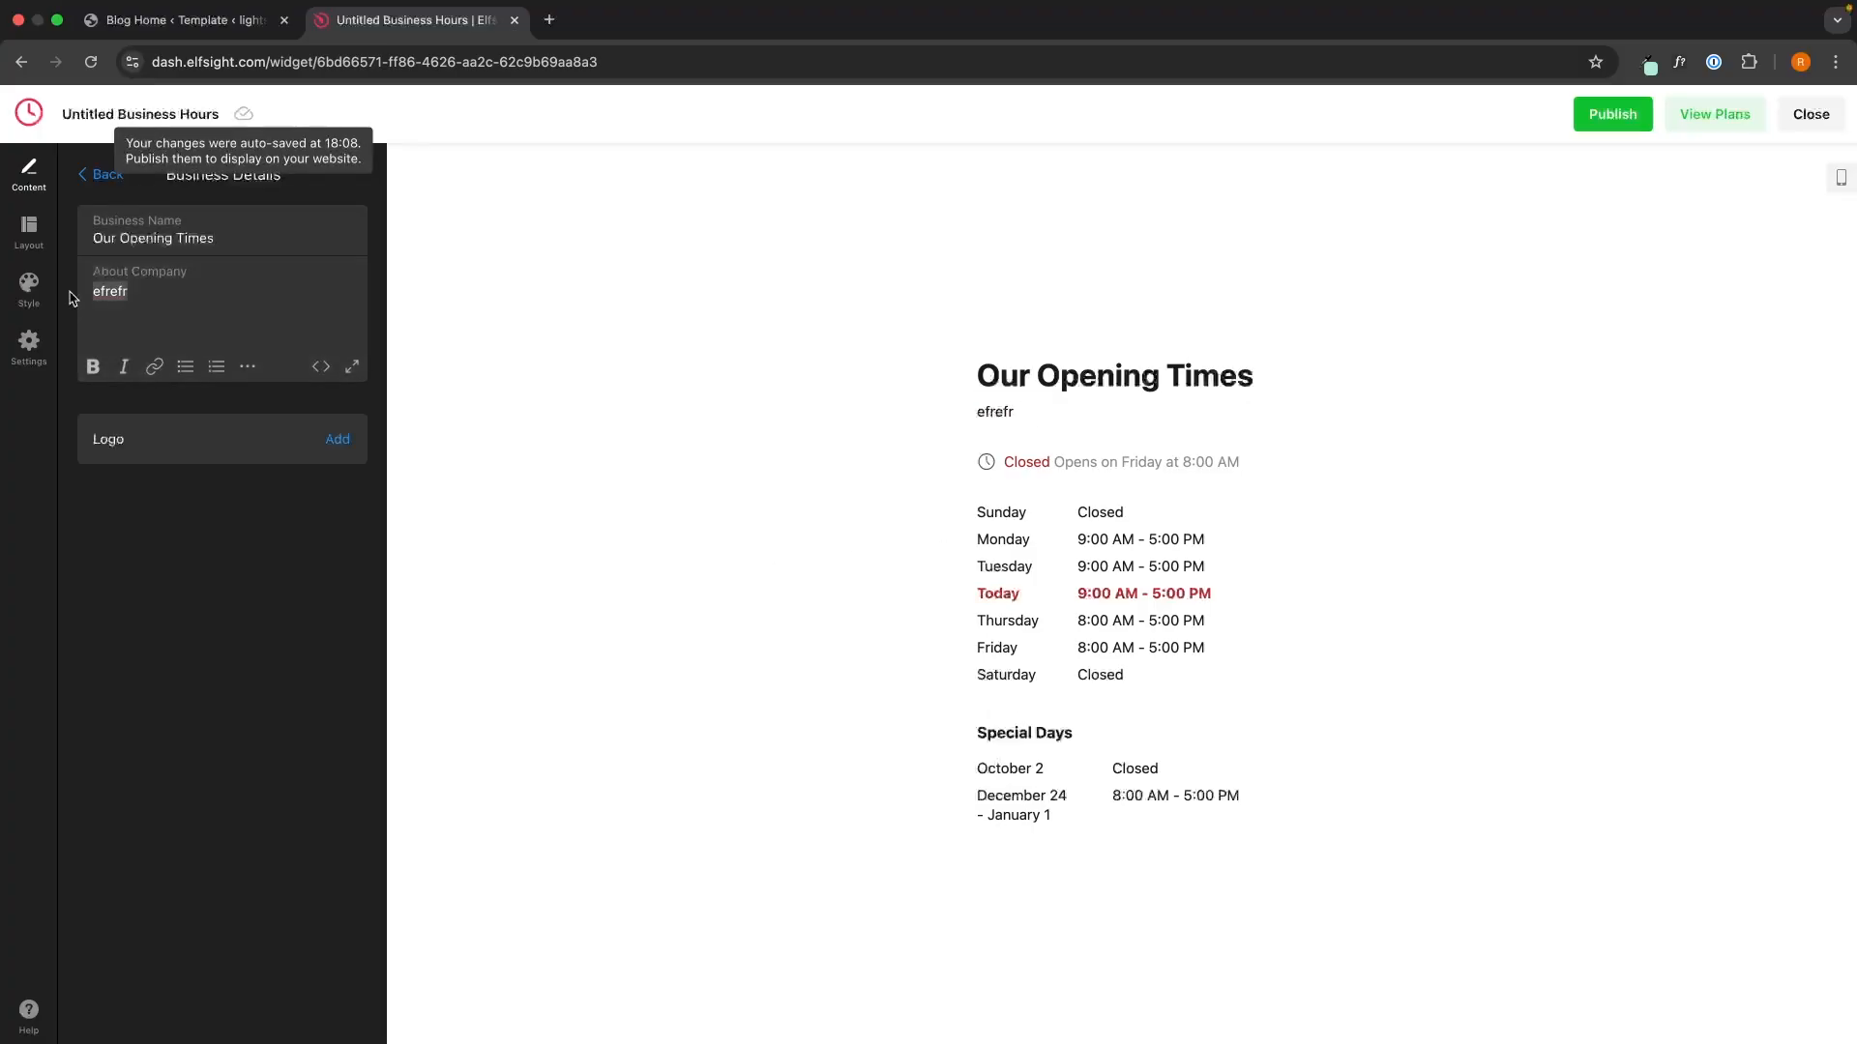
{"action": "key", "text": "BackSpace"}
{"action": "left_click", "coordinate": [101, 174]}
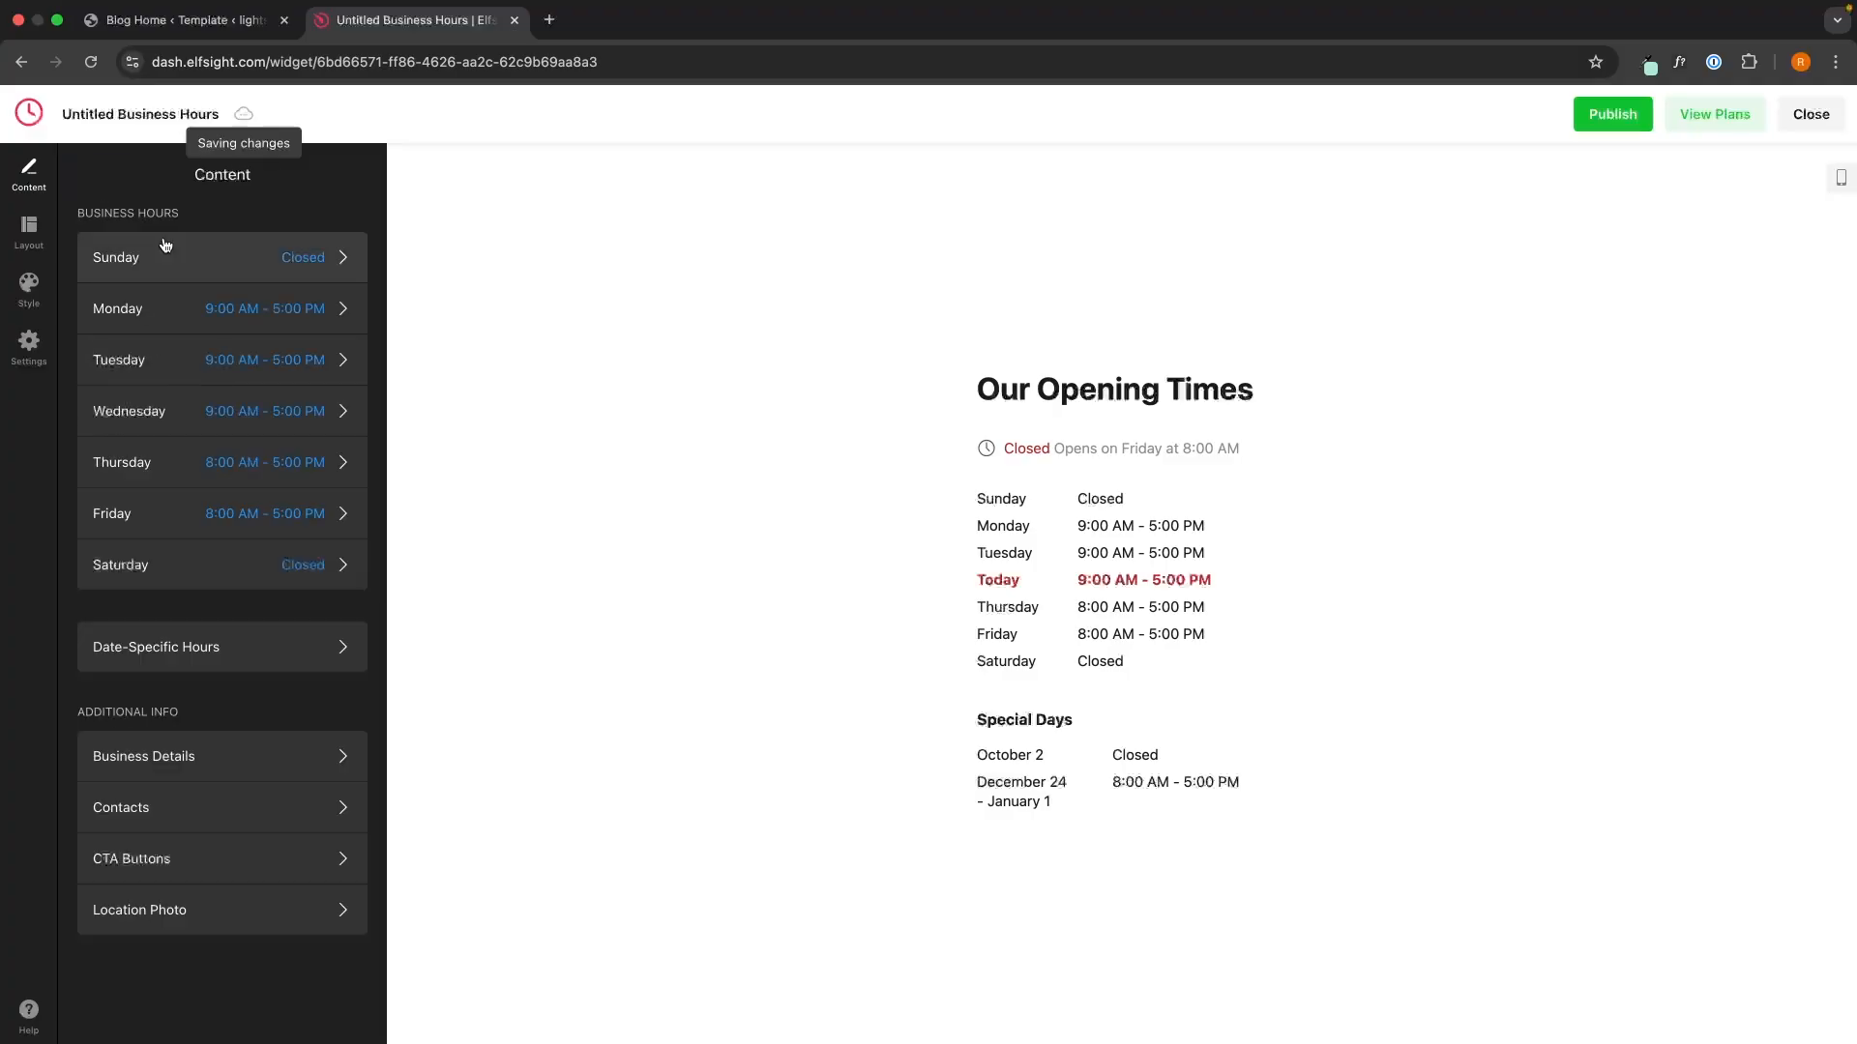
{"action": "left_click", "coordinate": [220, 796]}
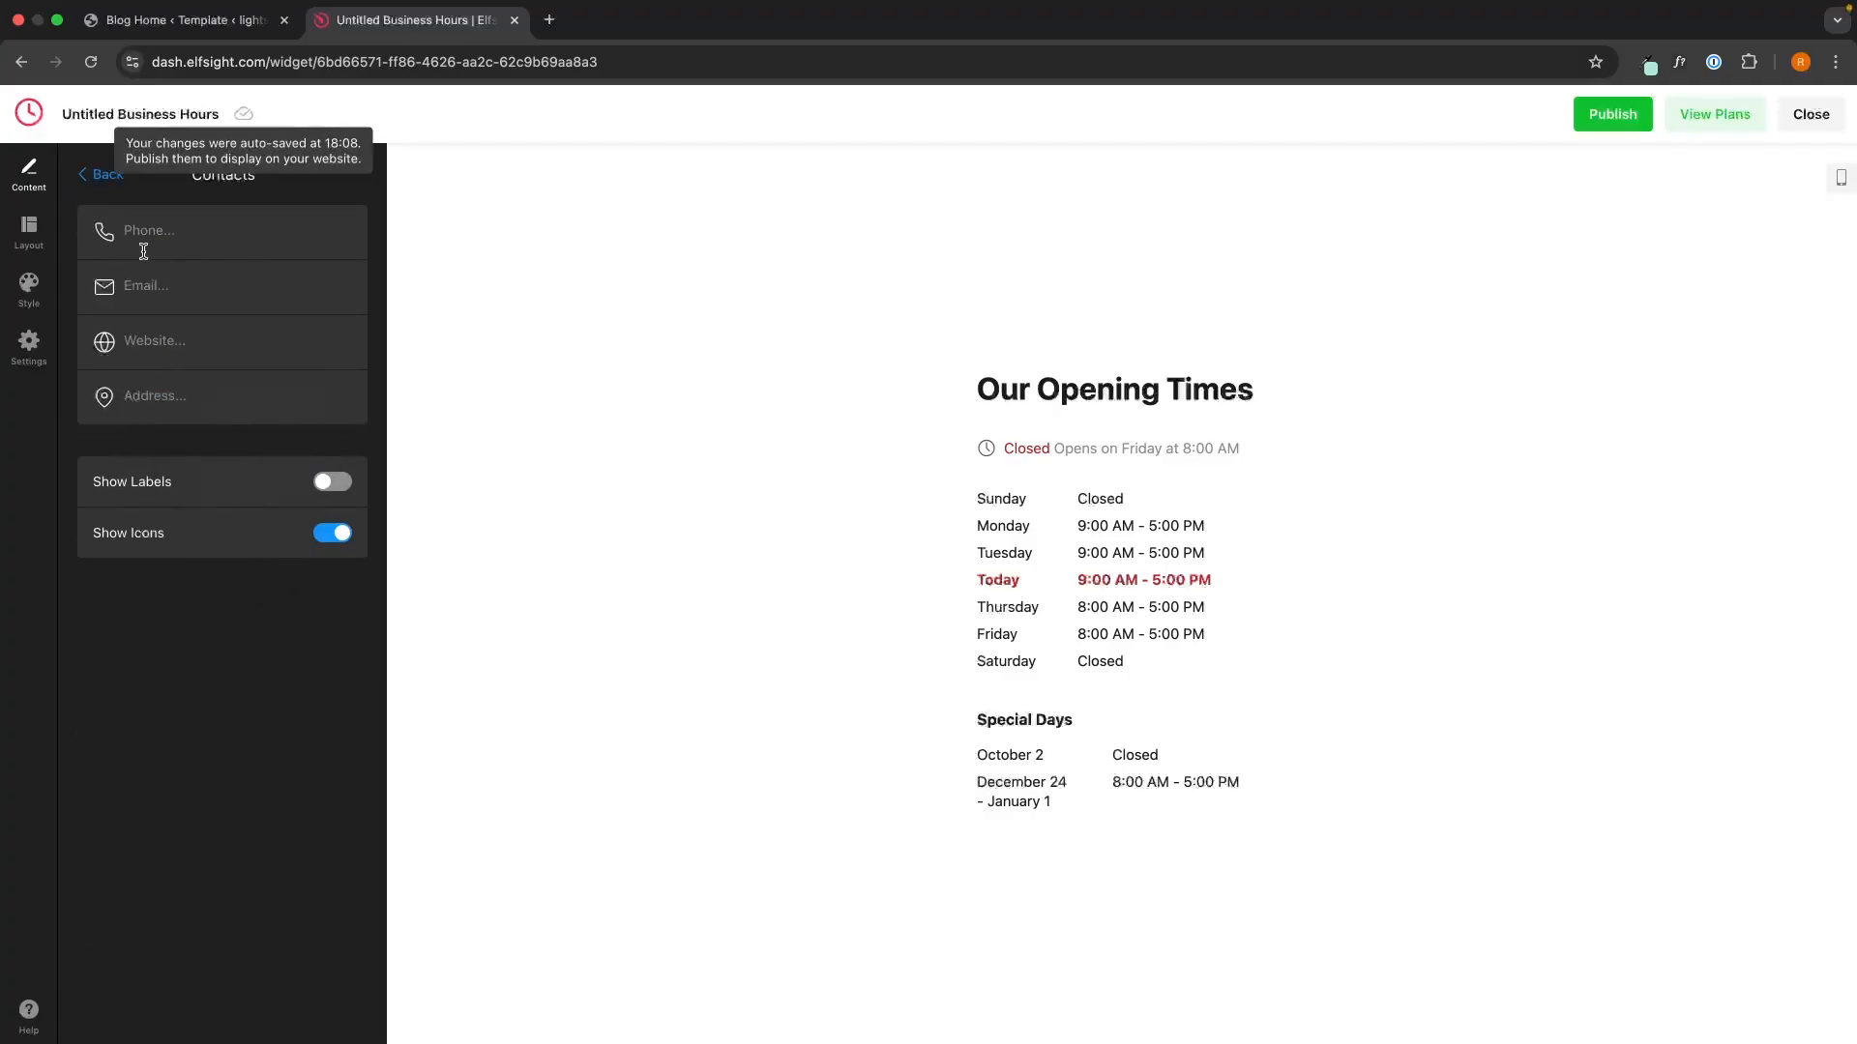
{"action": "left_click", "coordinate": [103, 190]}
{"action": "left_click", "coordinate": [200, 851]}
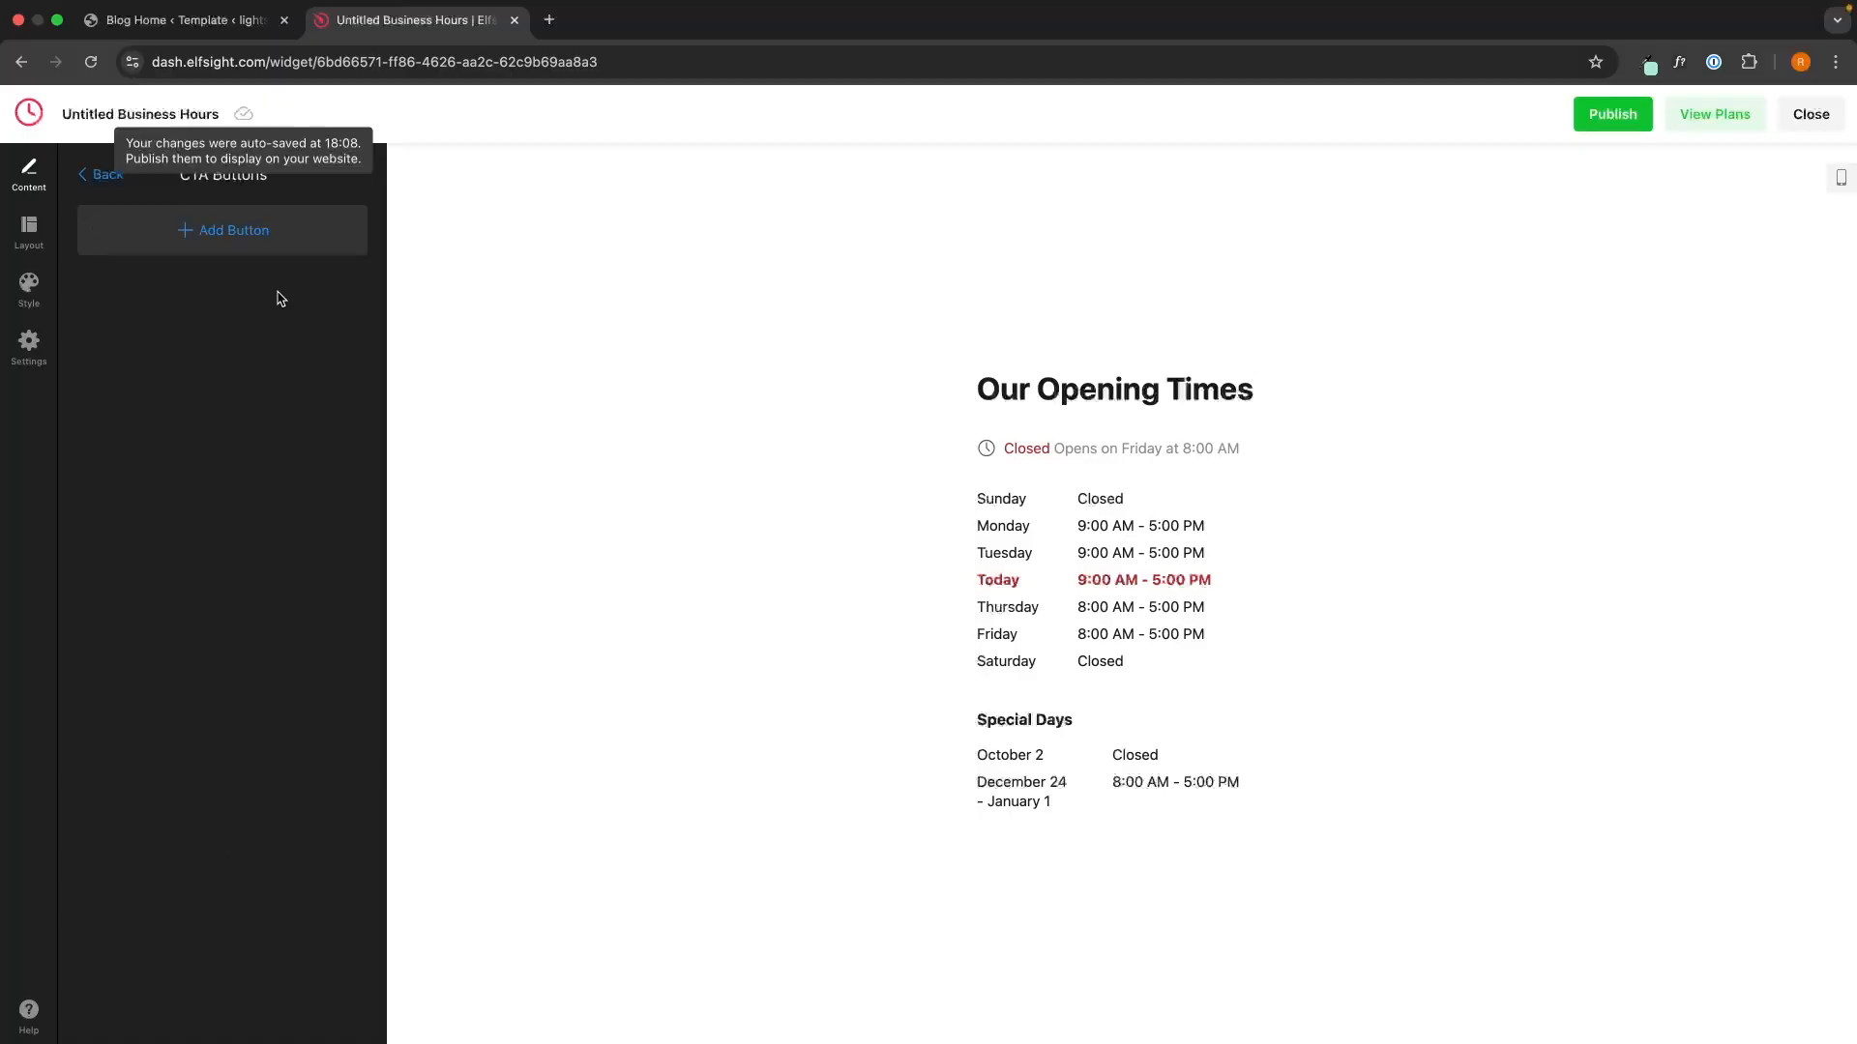
{"action": "left_click", "coordinate": [241, 244]}
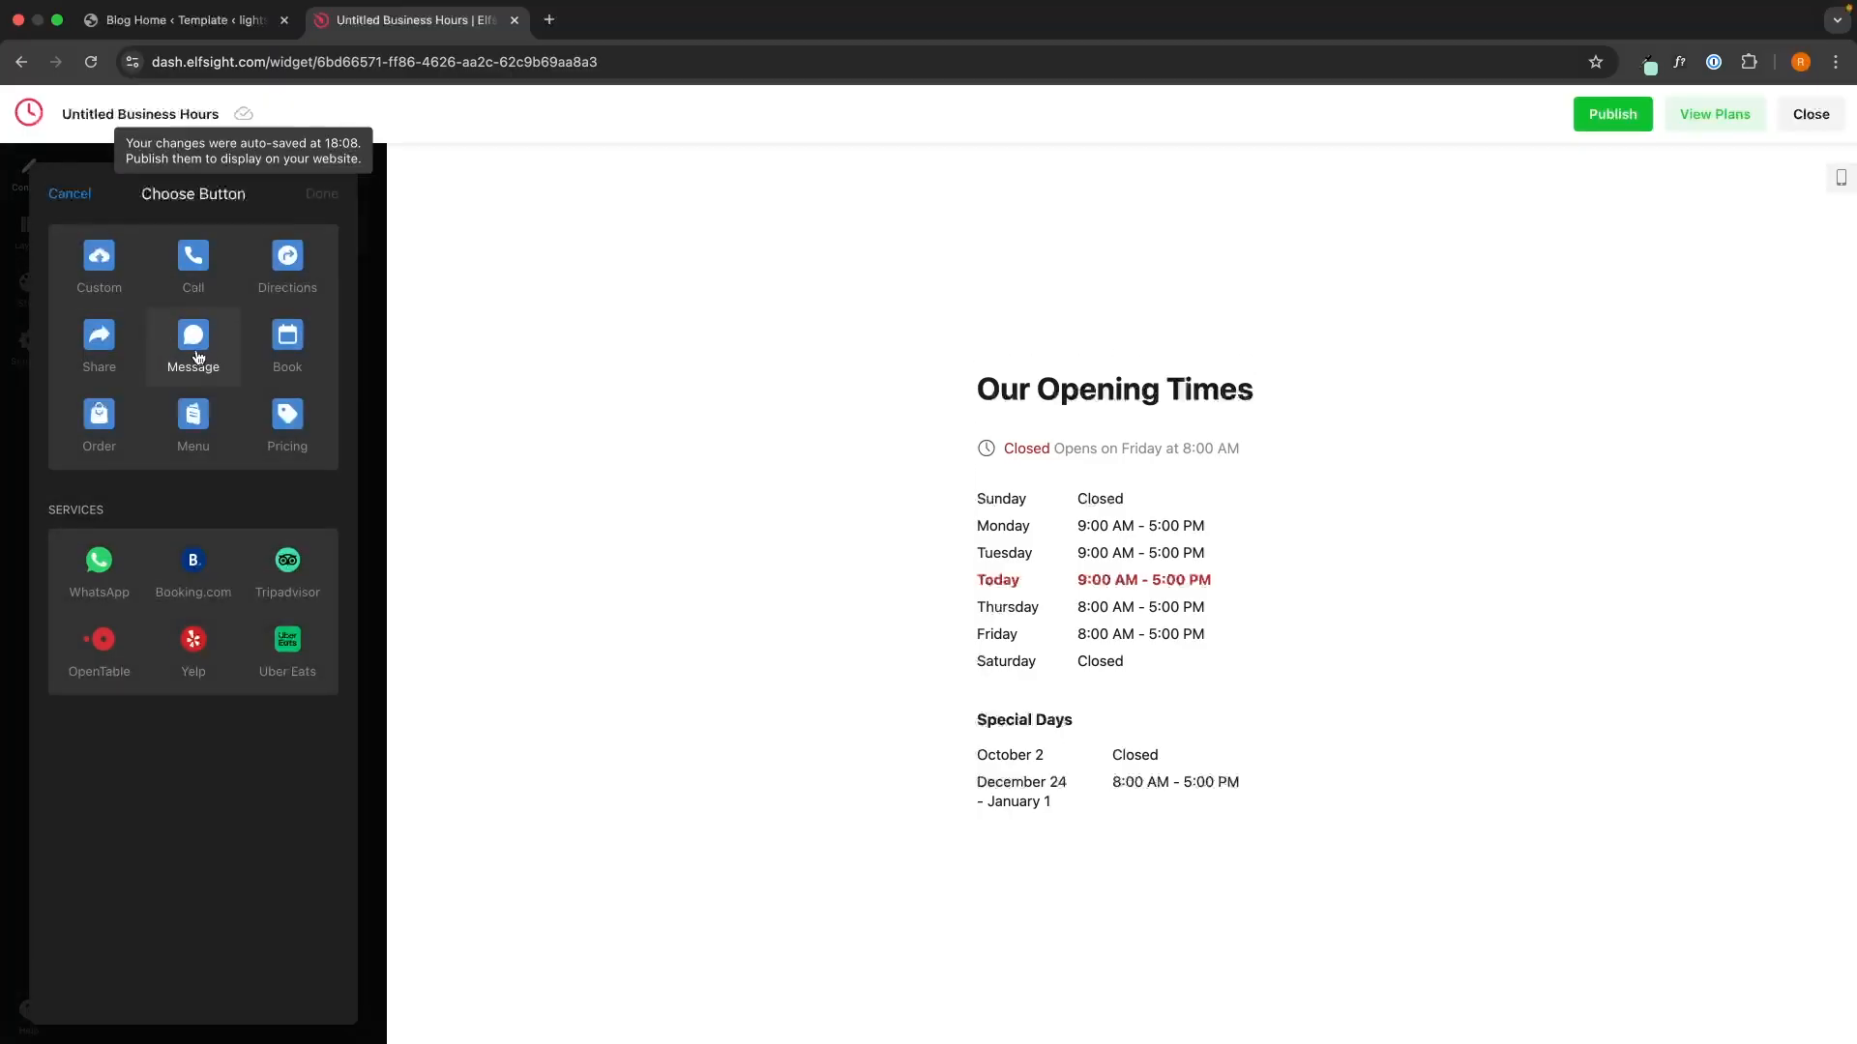
{"action": "left_click", "coordinate": [70, 195]}
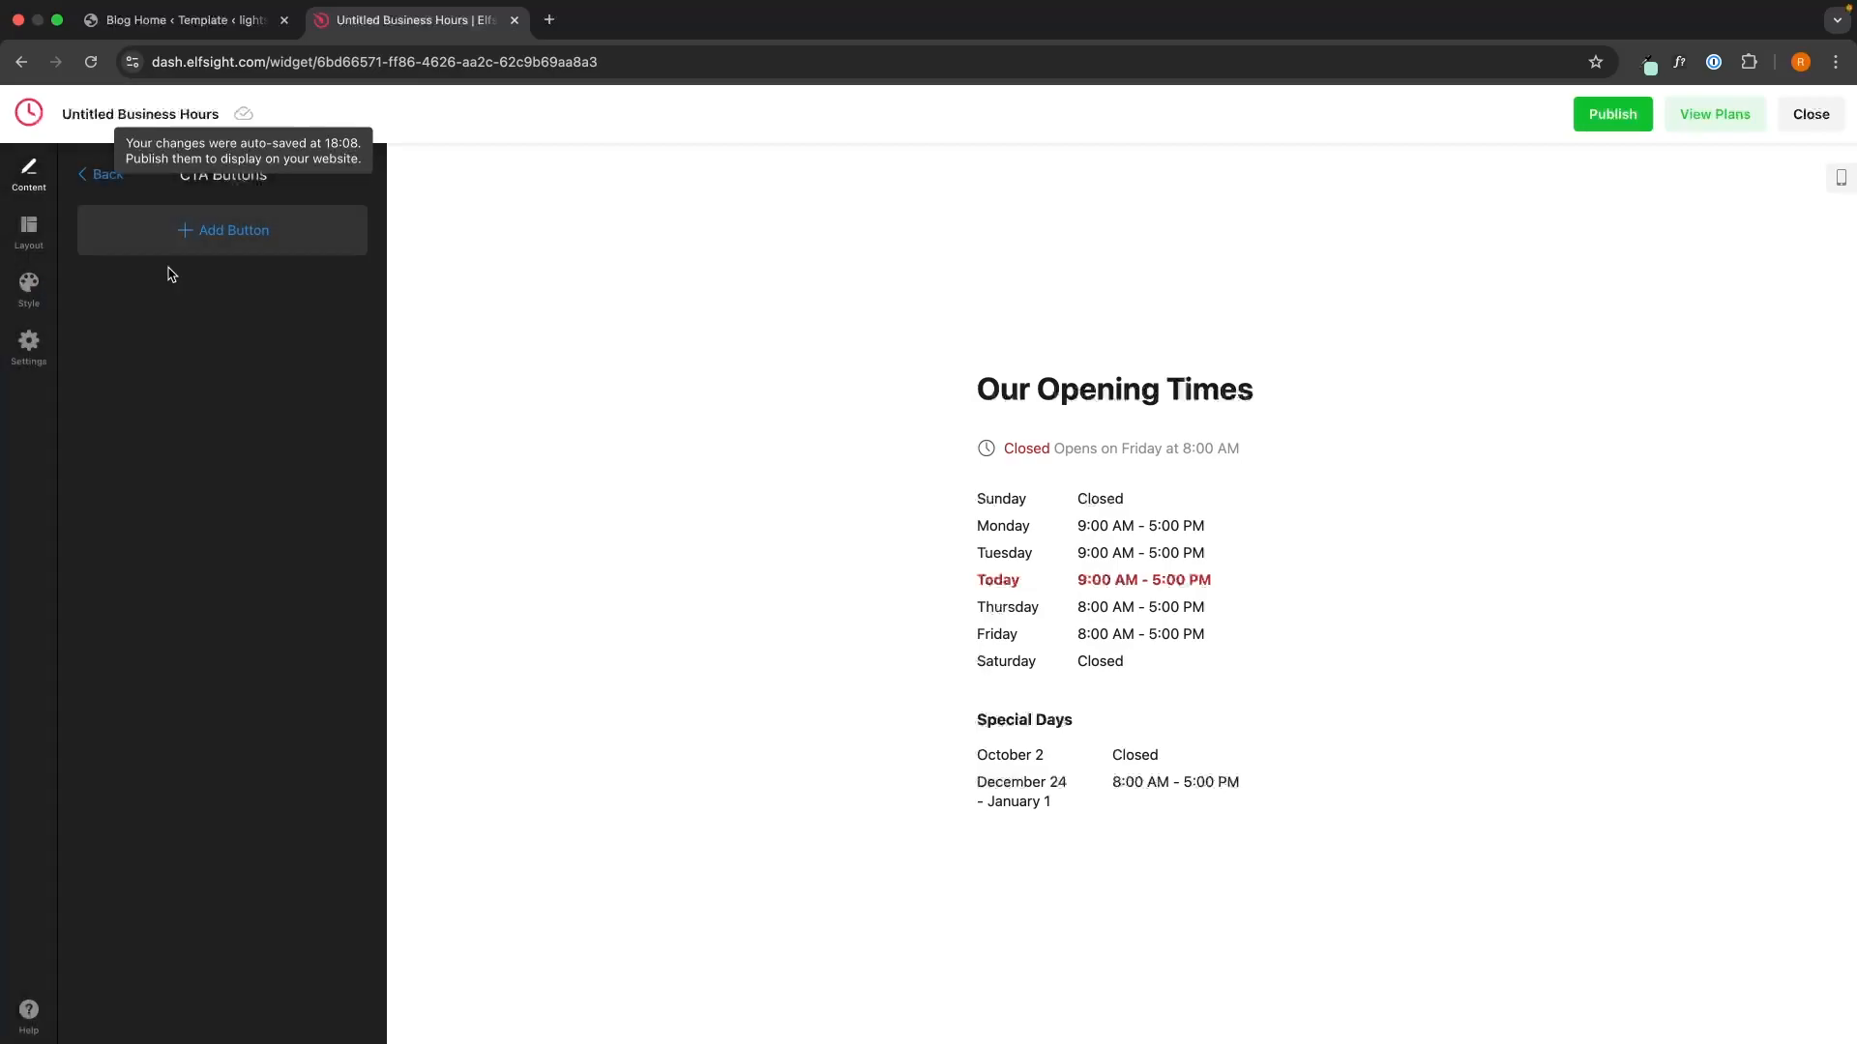
{"action": "left_click", "coordinate": [116, 183]}
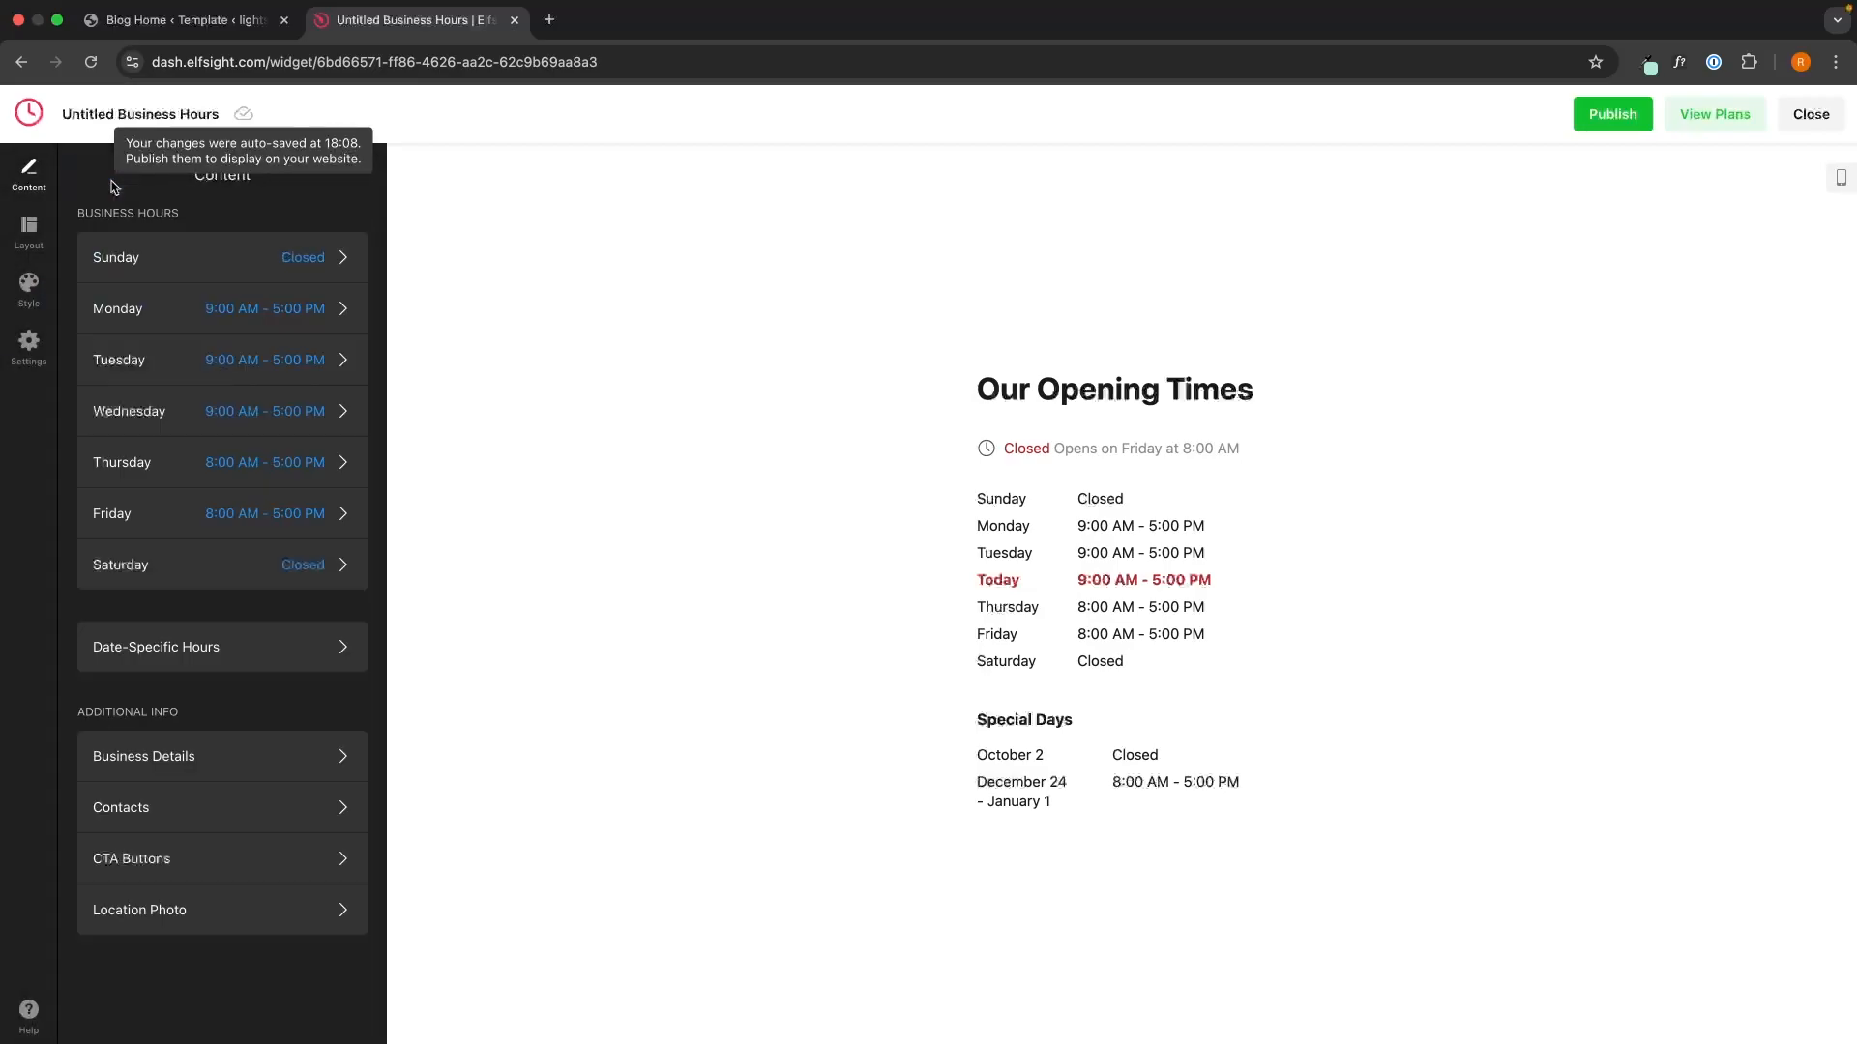
{"action": "left_click", "coordinate": [230, 901]}
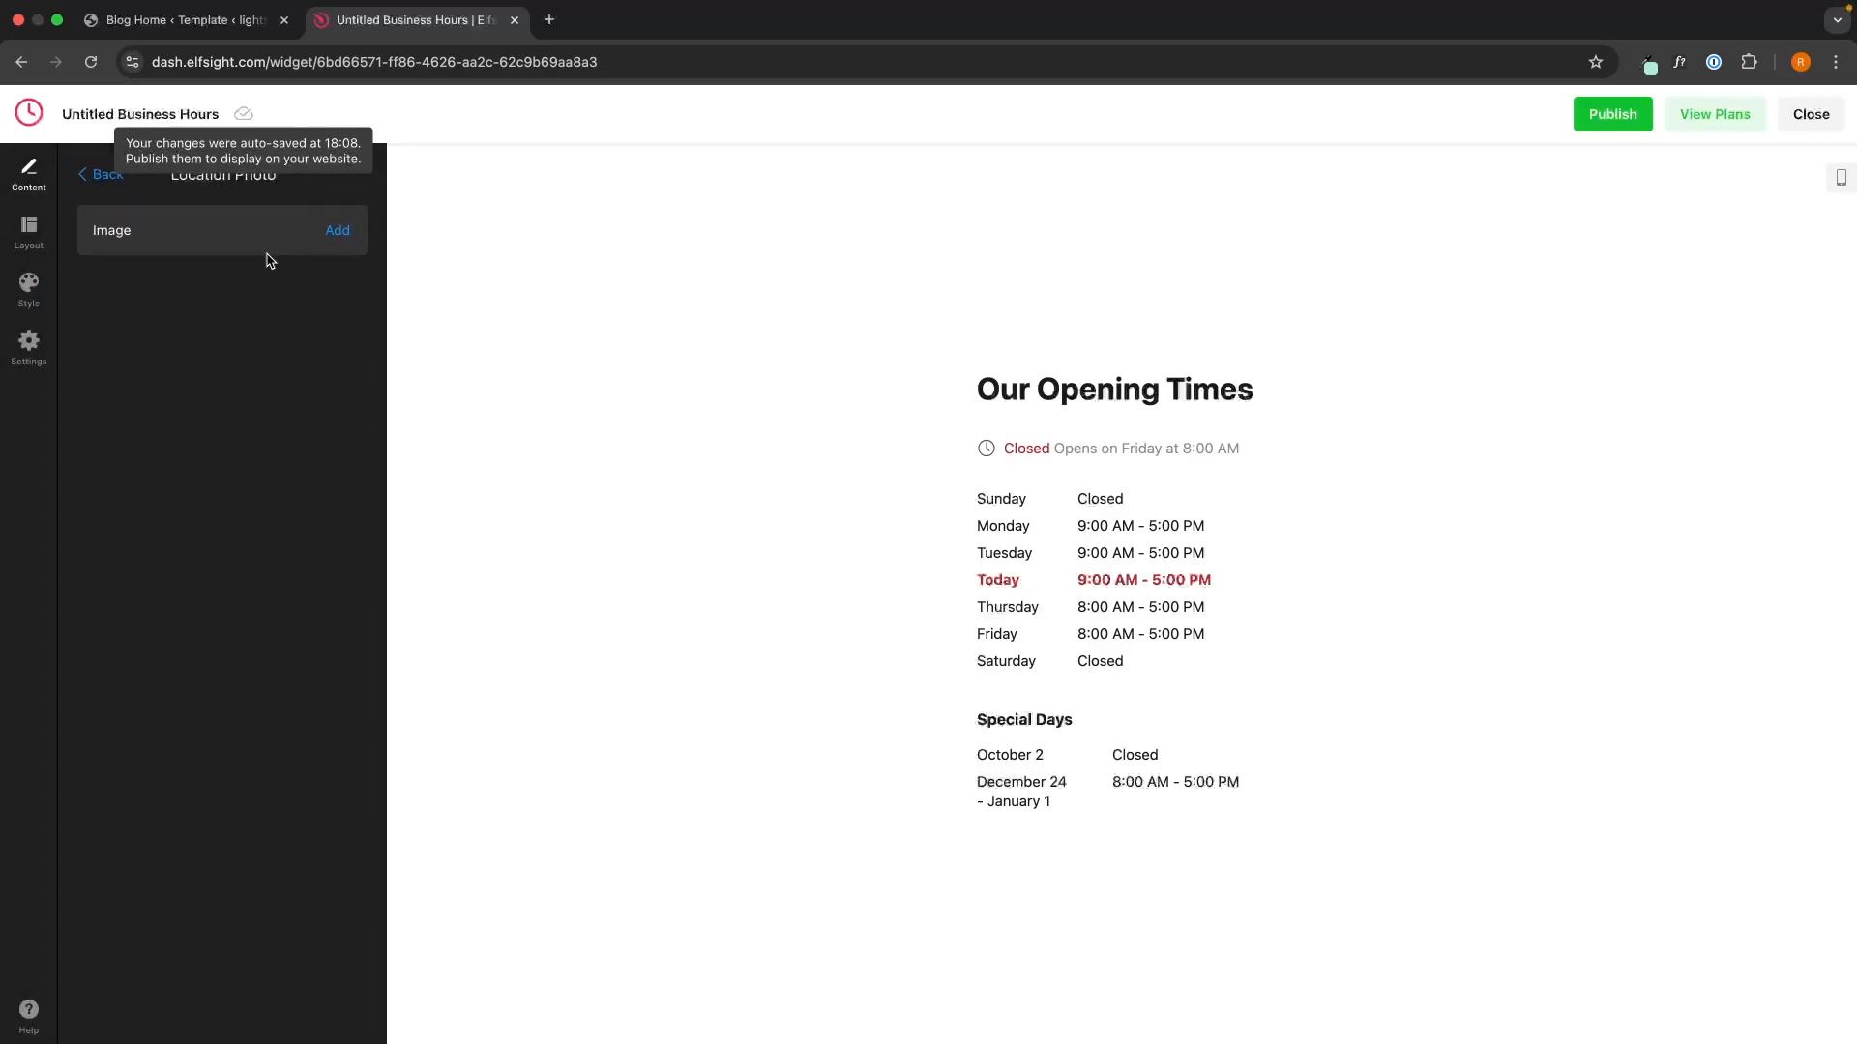
{"action": "left_click", "coordinate": [110, 179]}
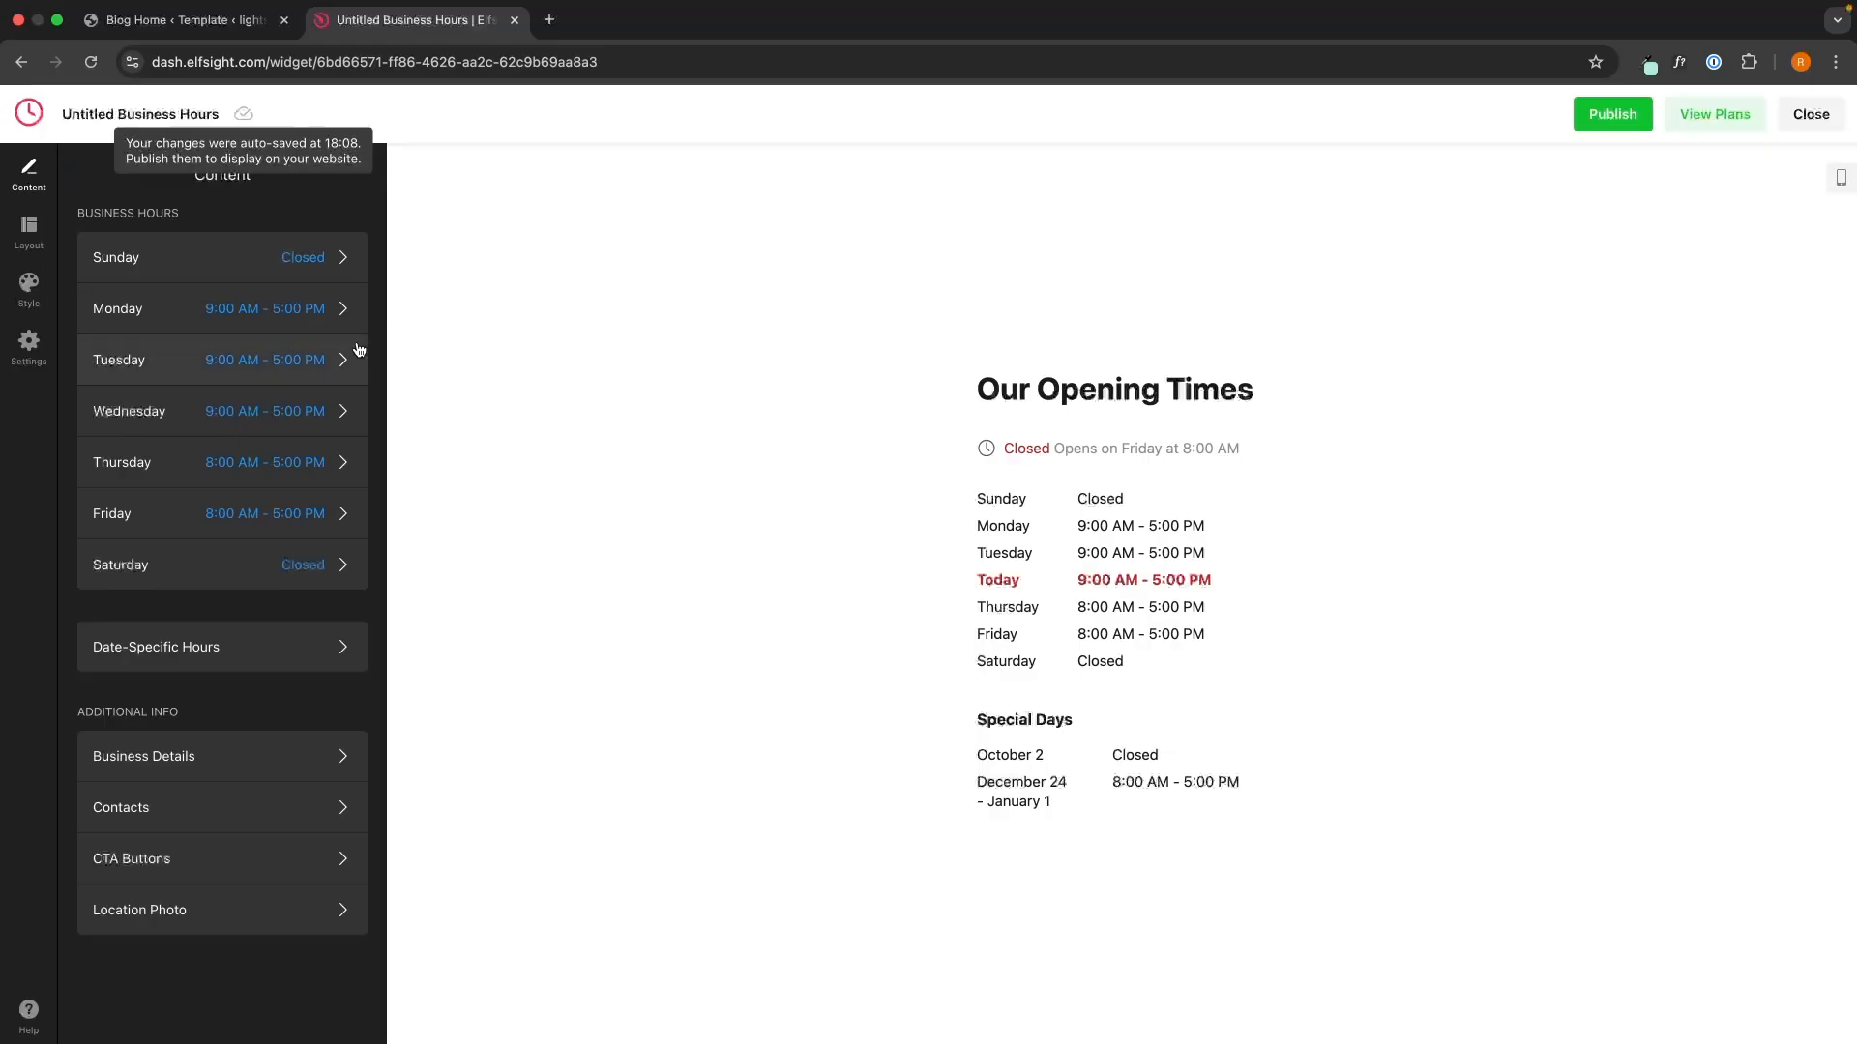
{"action": "left_click", "coordinate": [29, 232]}
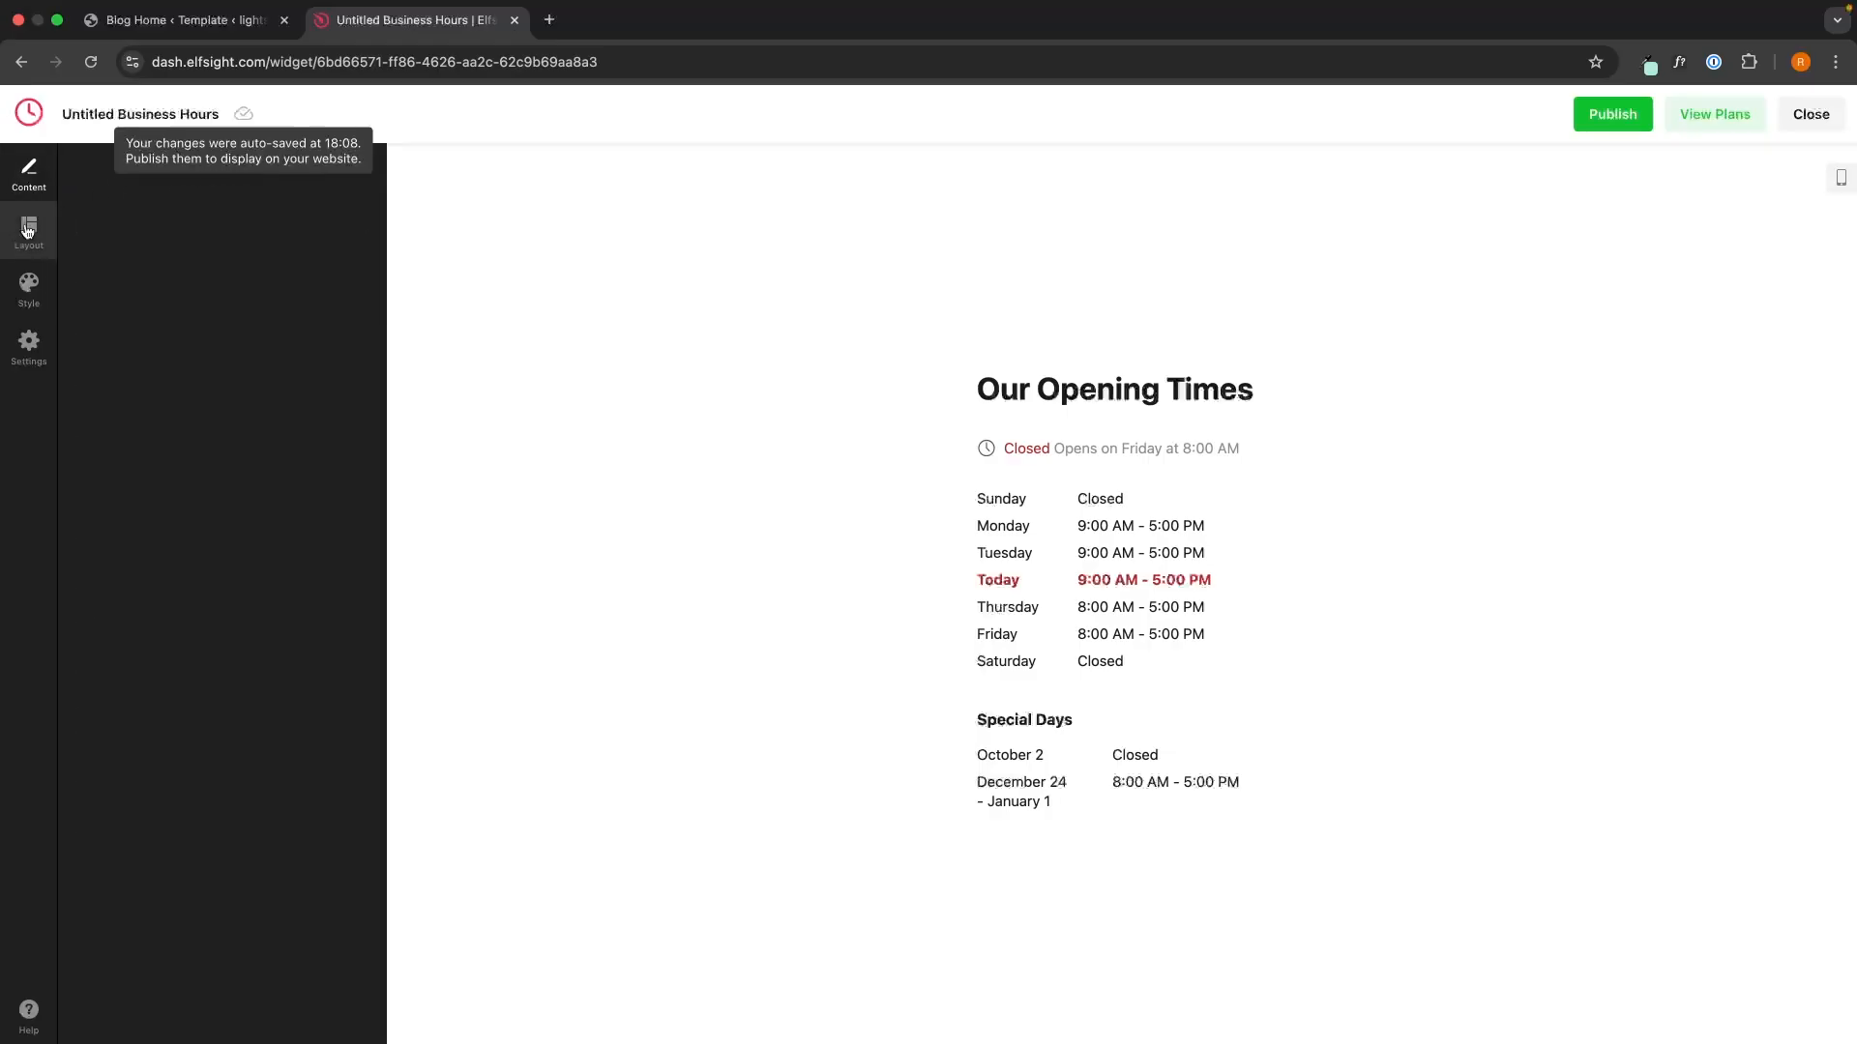
- Try another hours style and centered alignment in Layout, then revert both
{"action": "left_click", "coordinate": [337, 332]}
{"action": "left_click", "coordinate": [340, 332]}
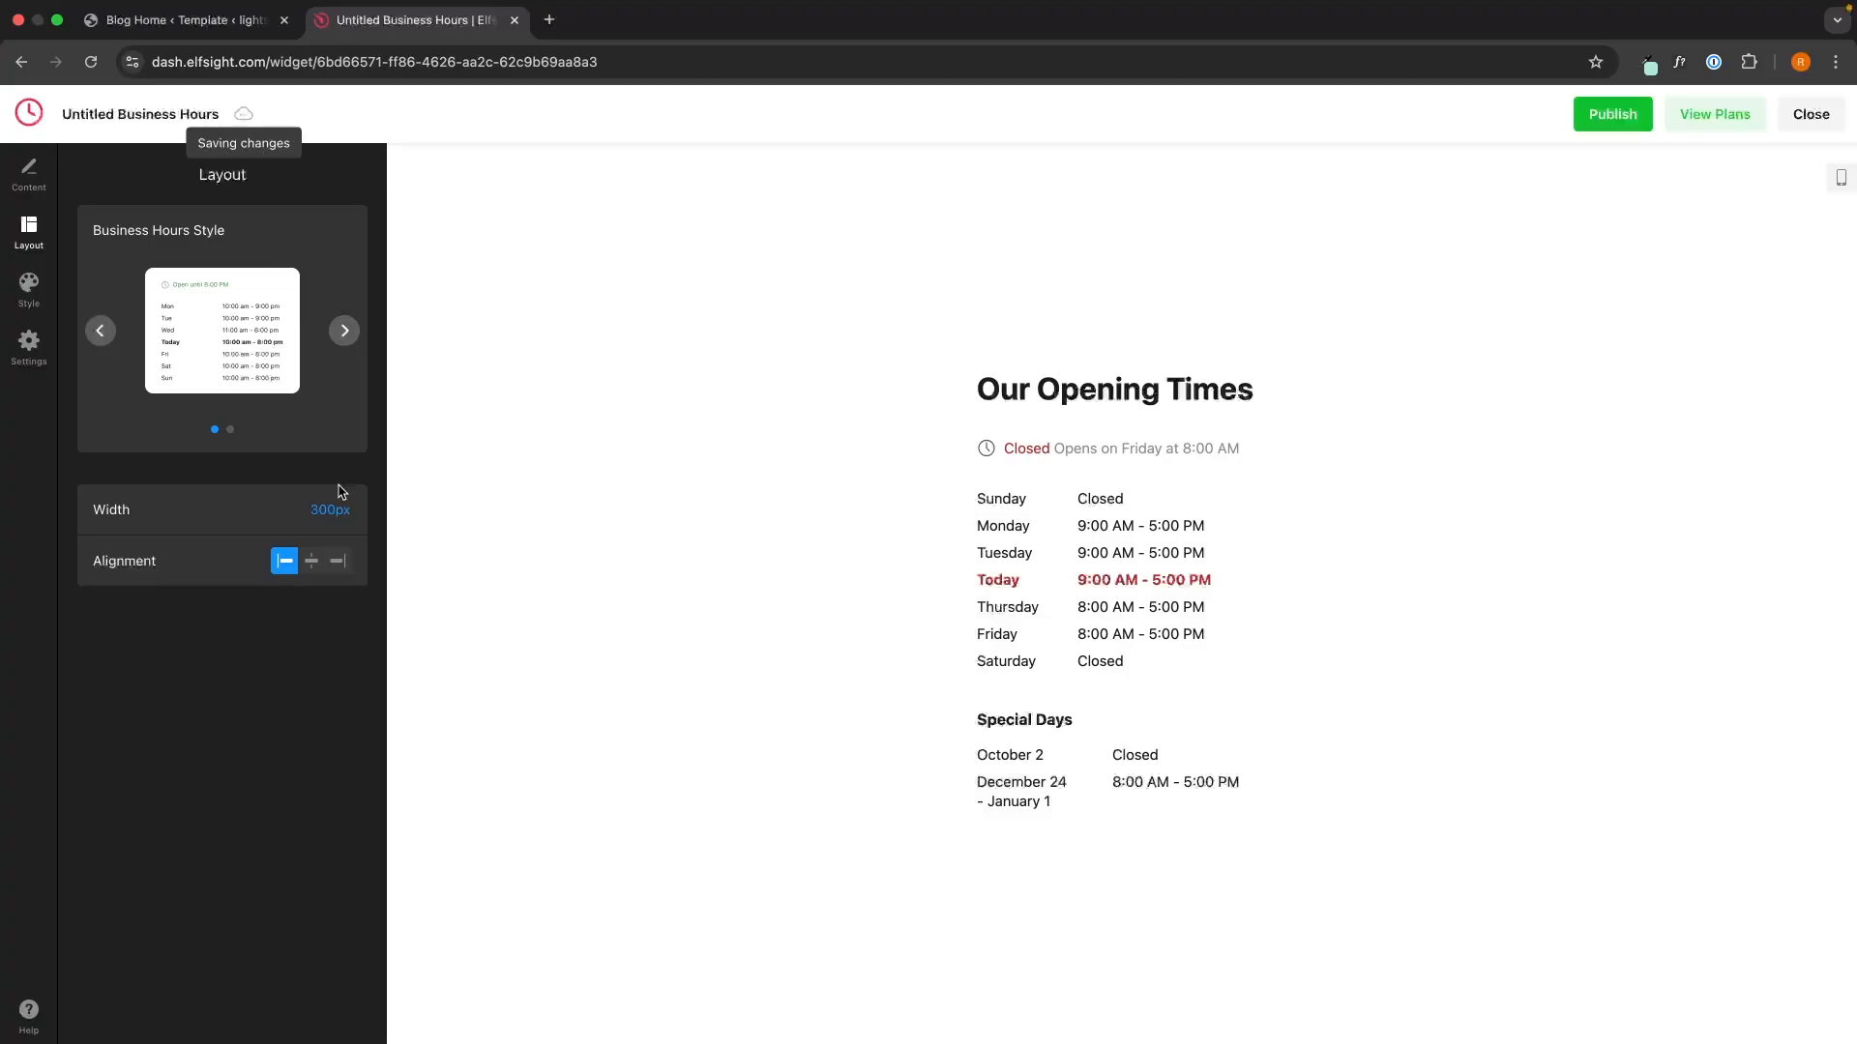
{"action": "left_click", "coordinate": [310, 565]}
{"action": "left_click", "coordinate": [298, 568]}
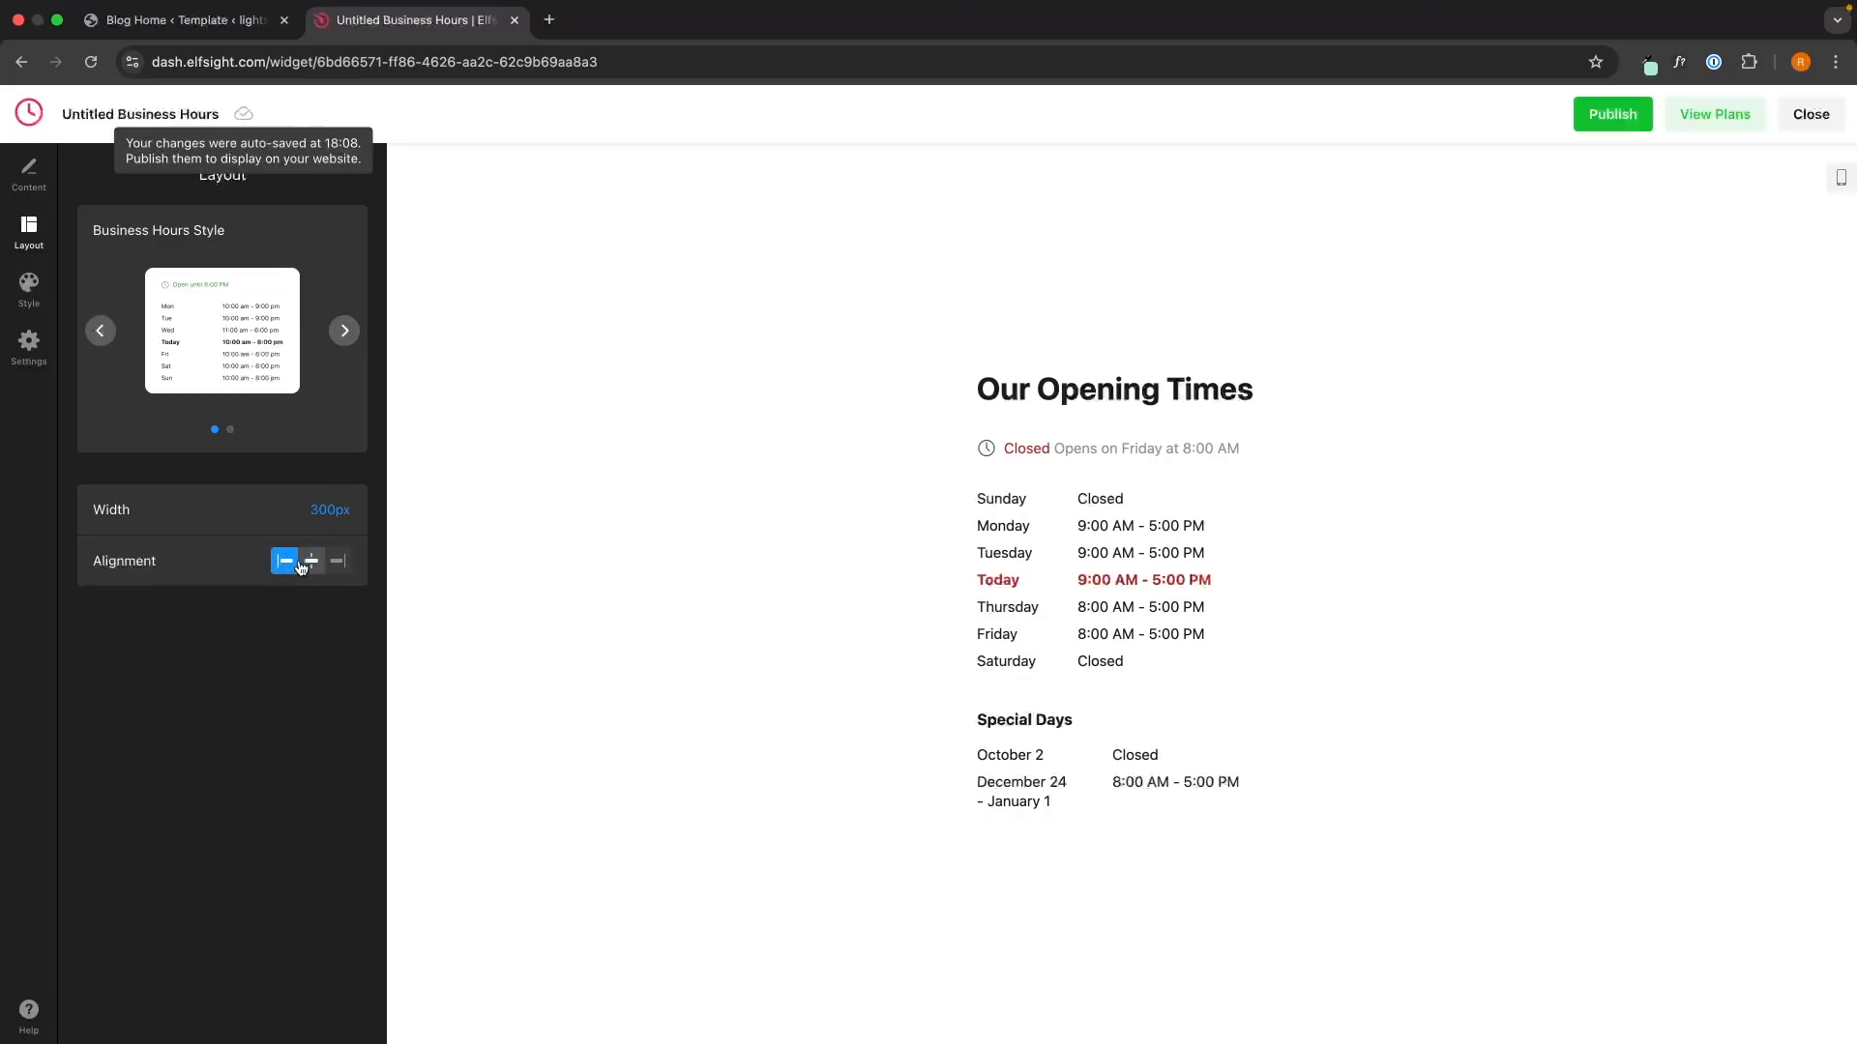
- Look through the Style background, font list and 15px text size settings
{"action": "left_click", "coordinate": [29, 290]}
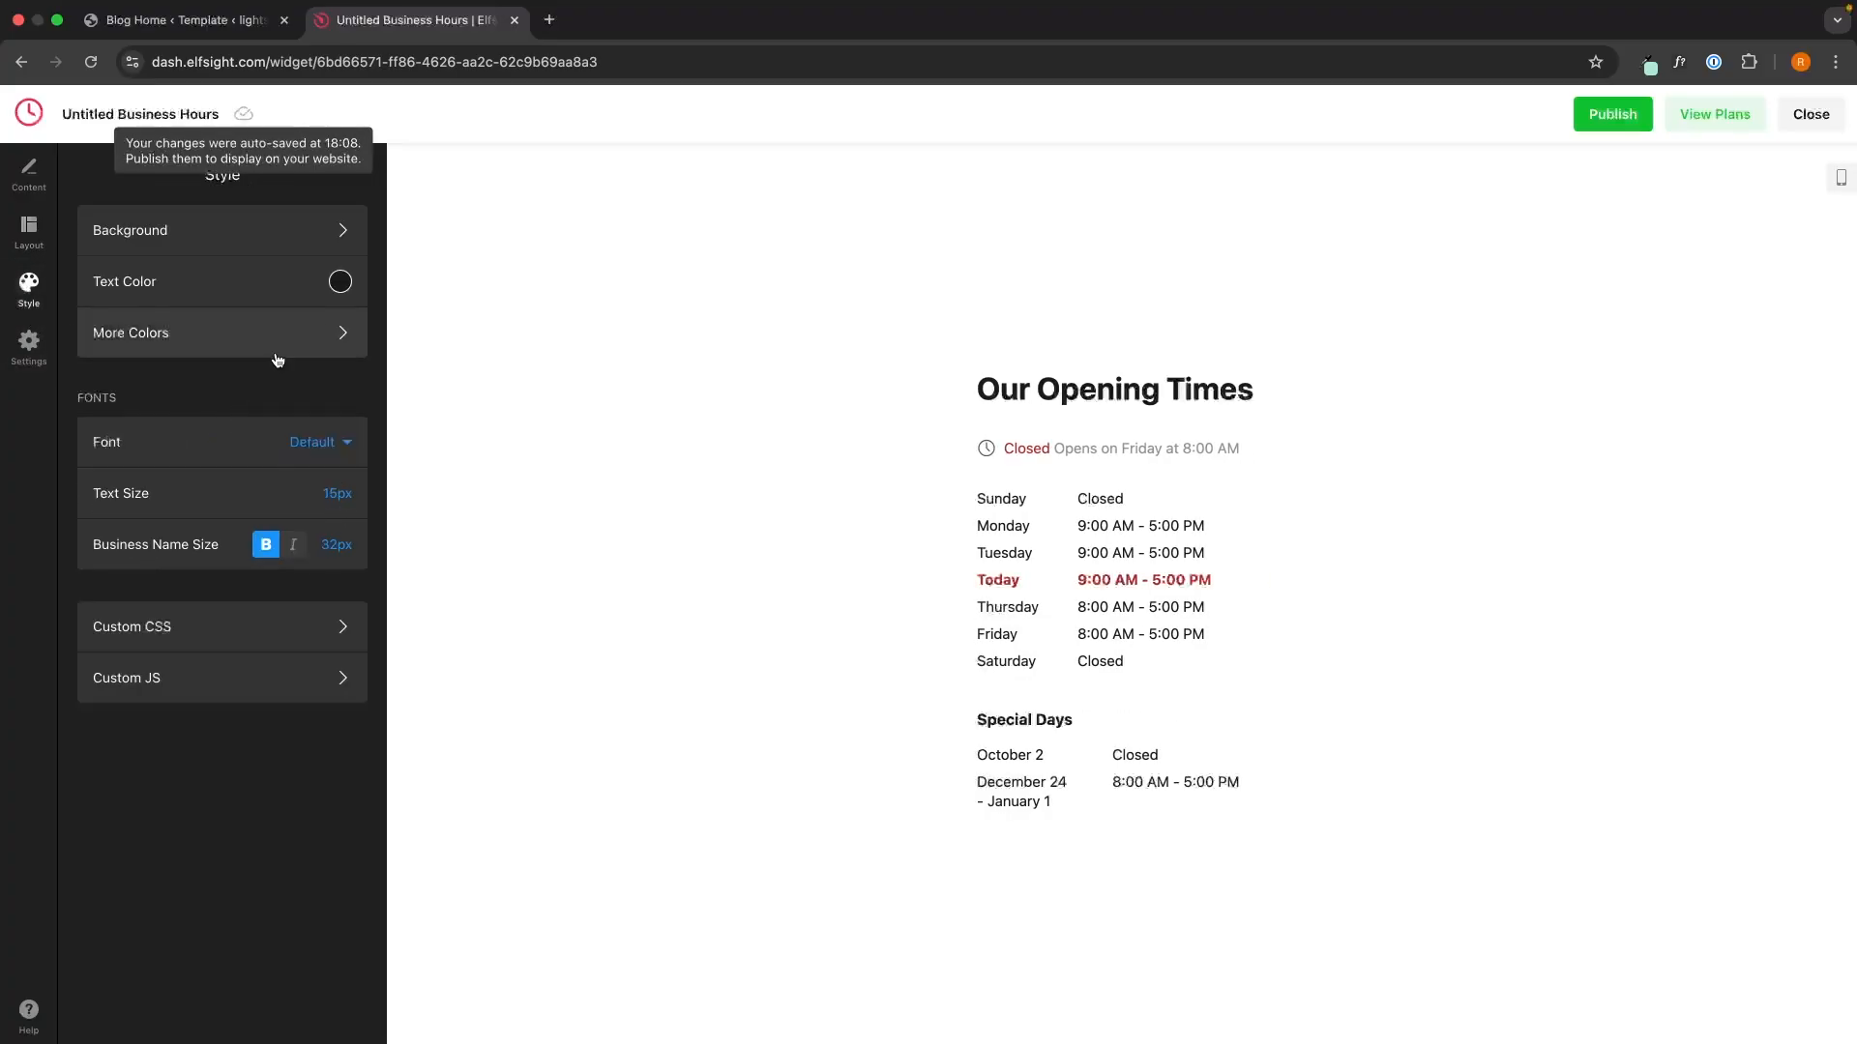
{"action": "left_click", "coordinate": [300, 237]}
{"action": "left_click", "coordinate": [102, 178]}
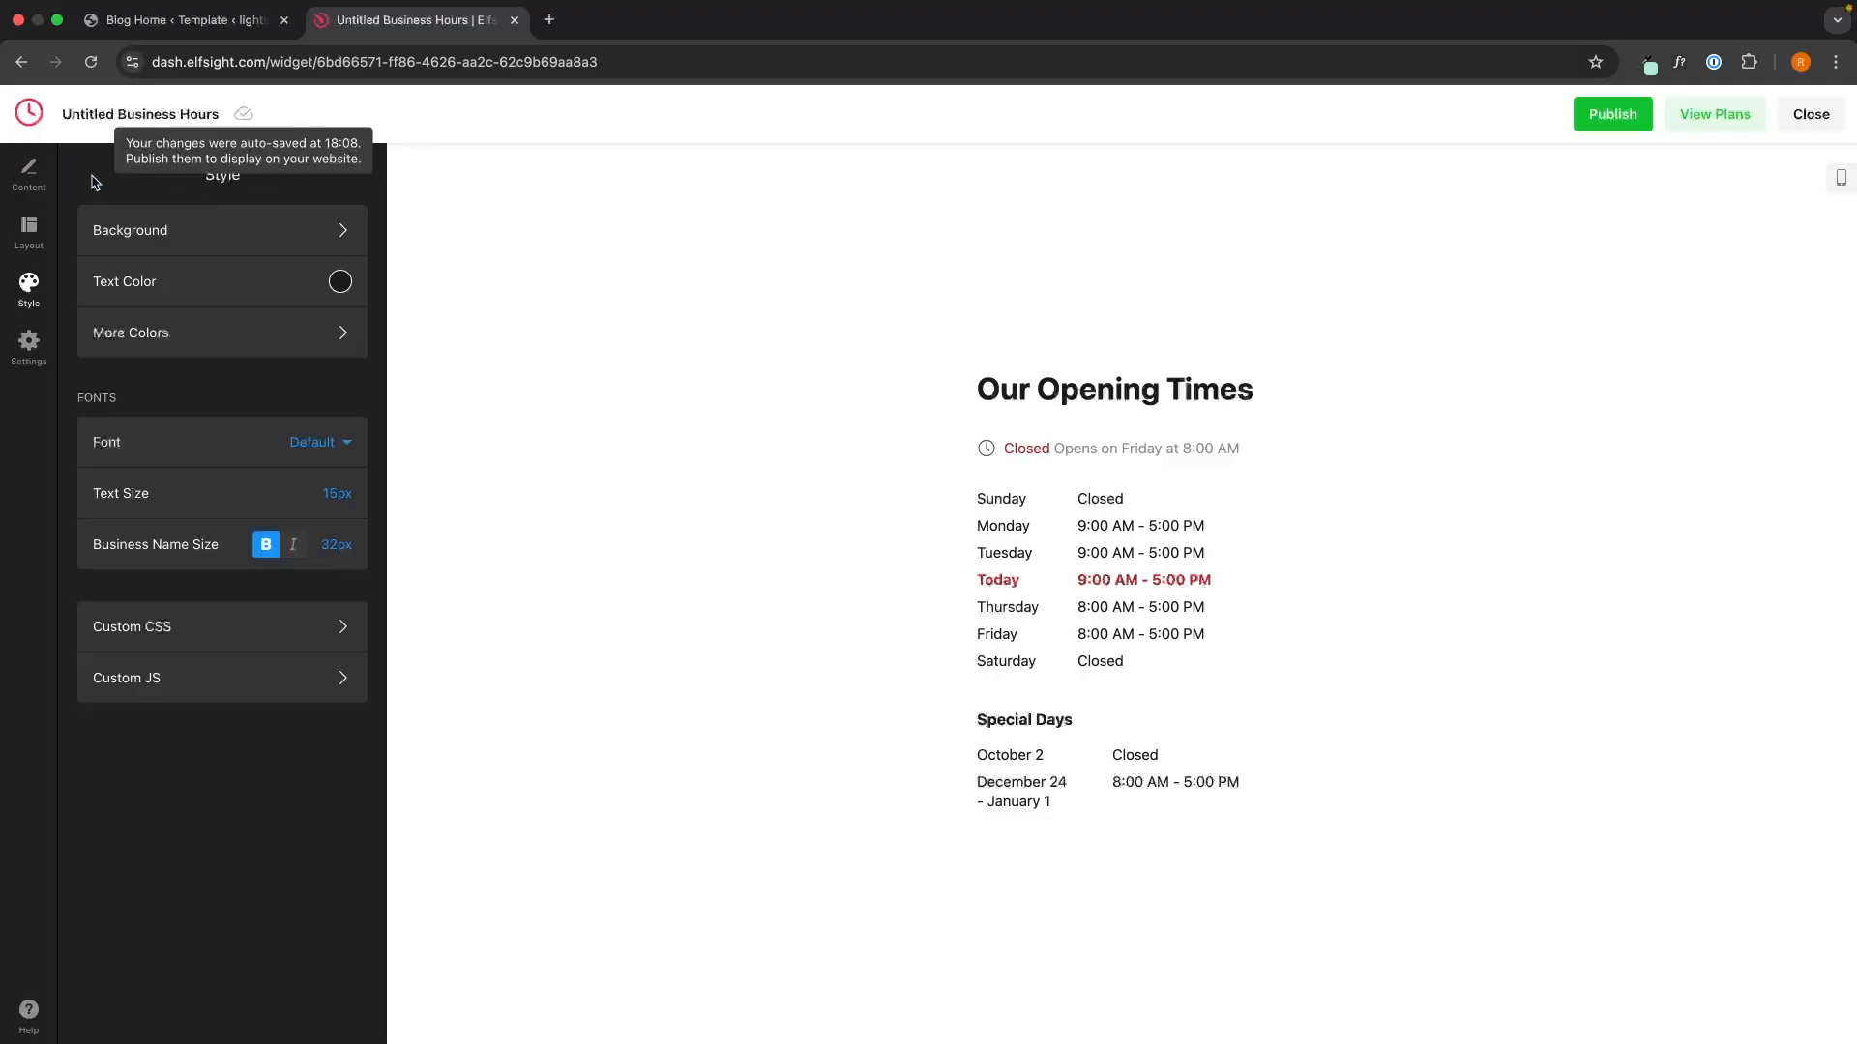
{"action": "left_click", "coordinate": [297, 432]}
{"action": "left_click", "coordinate": [250, 428]}
{"action": "left_click", "coordinate": [338, 493]}
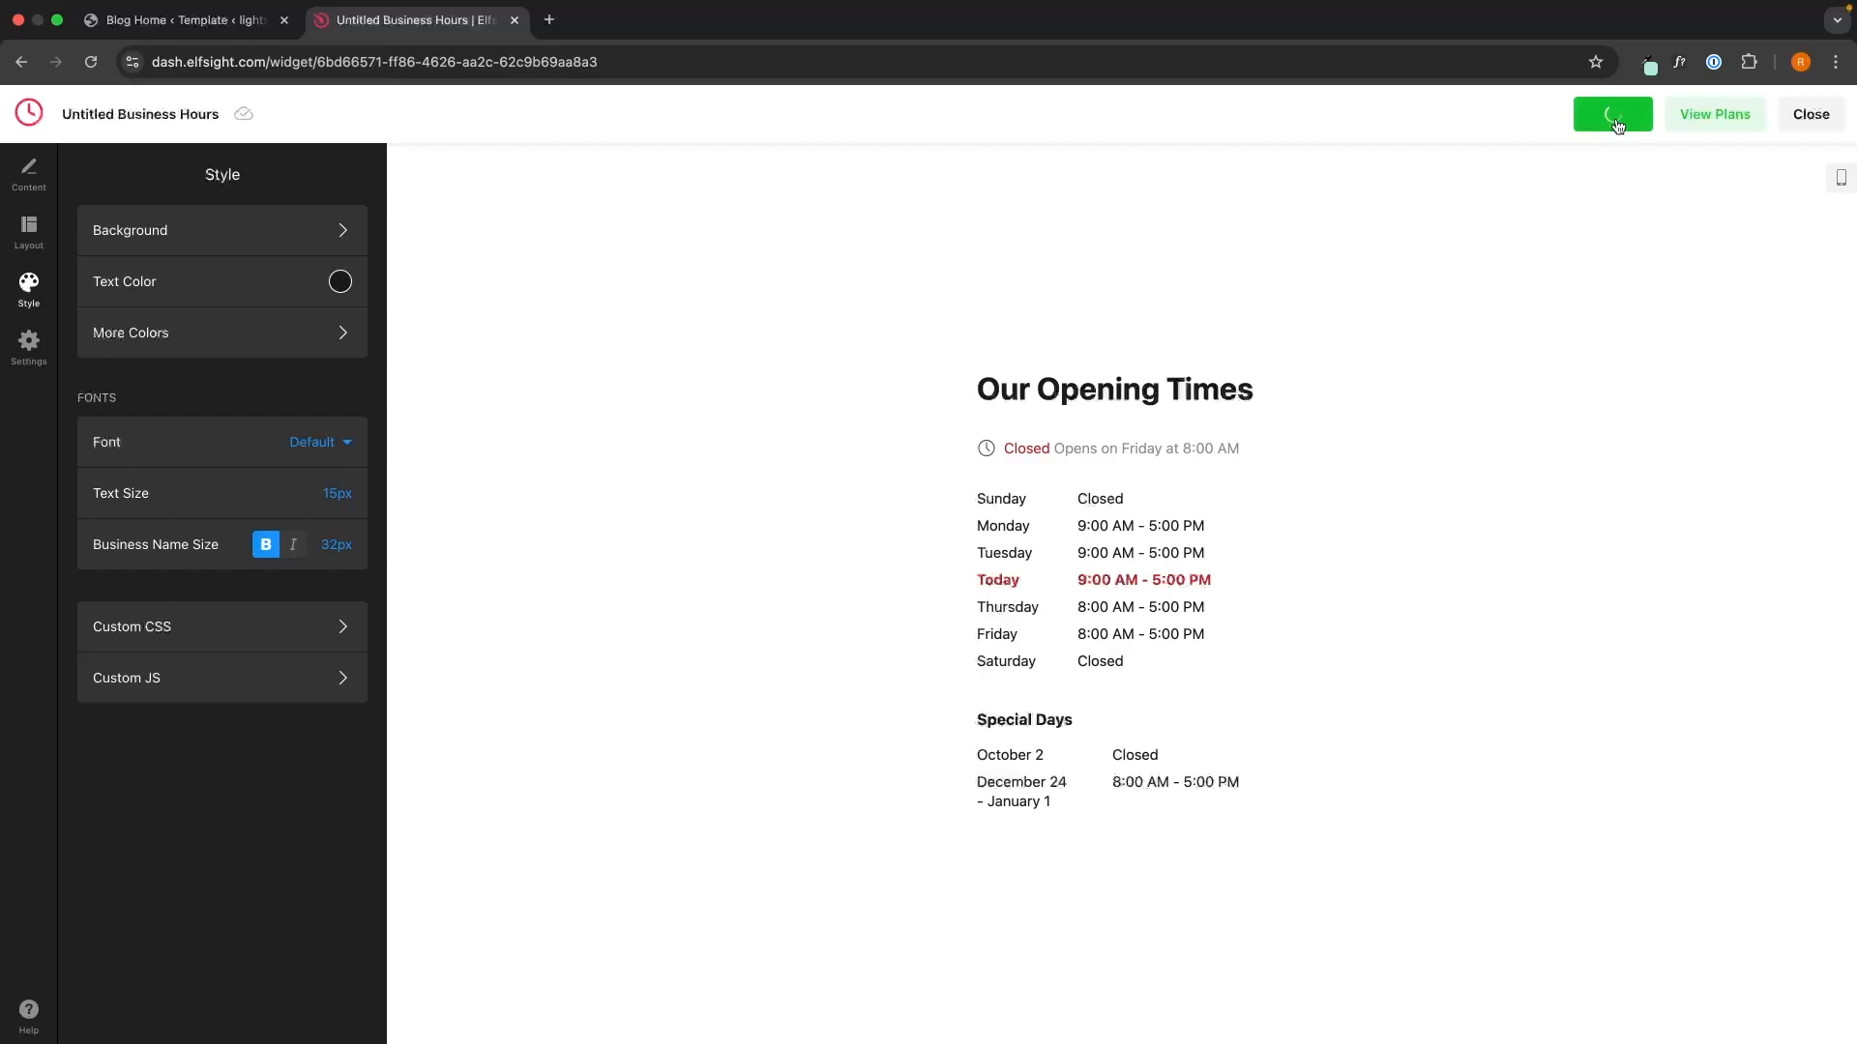
- Publish the widget on the Free plan after browsing the Enterprise plans, and open its embed code
{"action": "left_click", "coordinate": [1704, 117]}
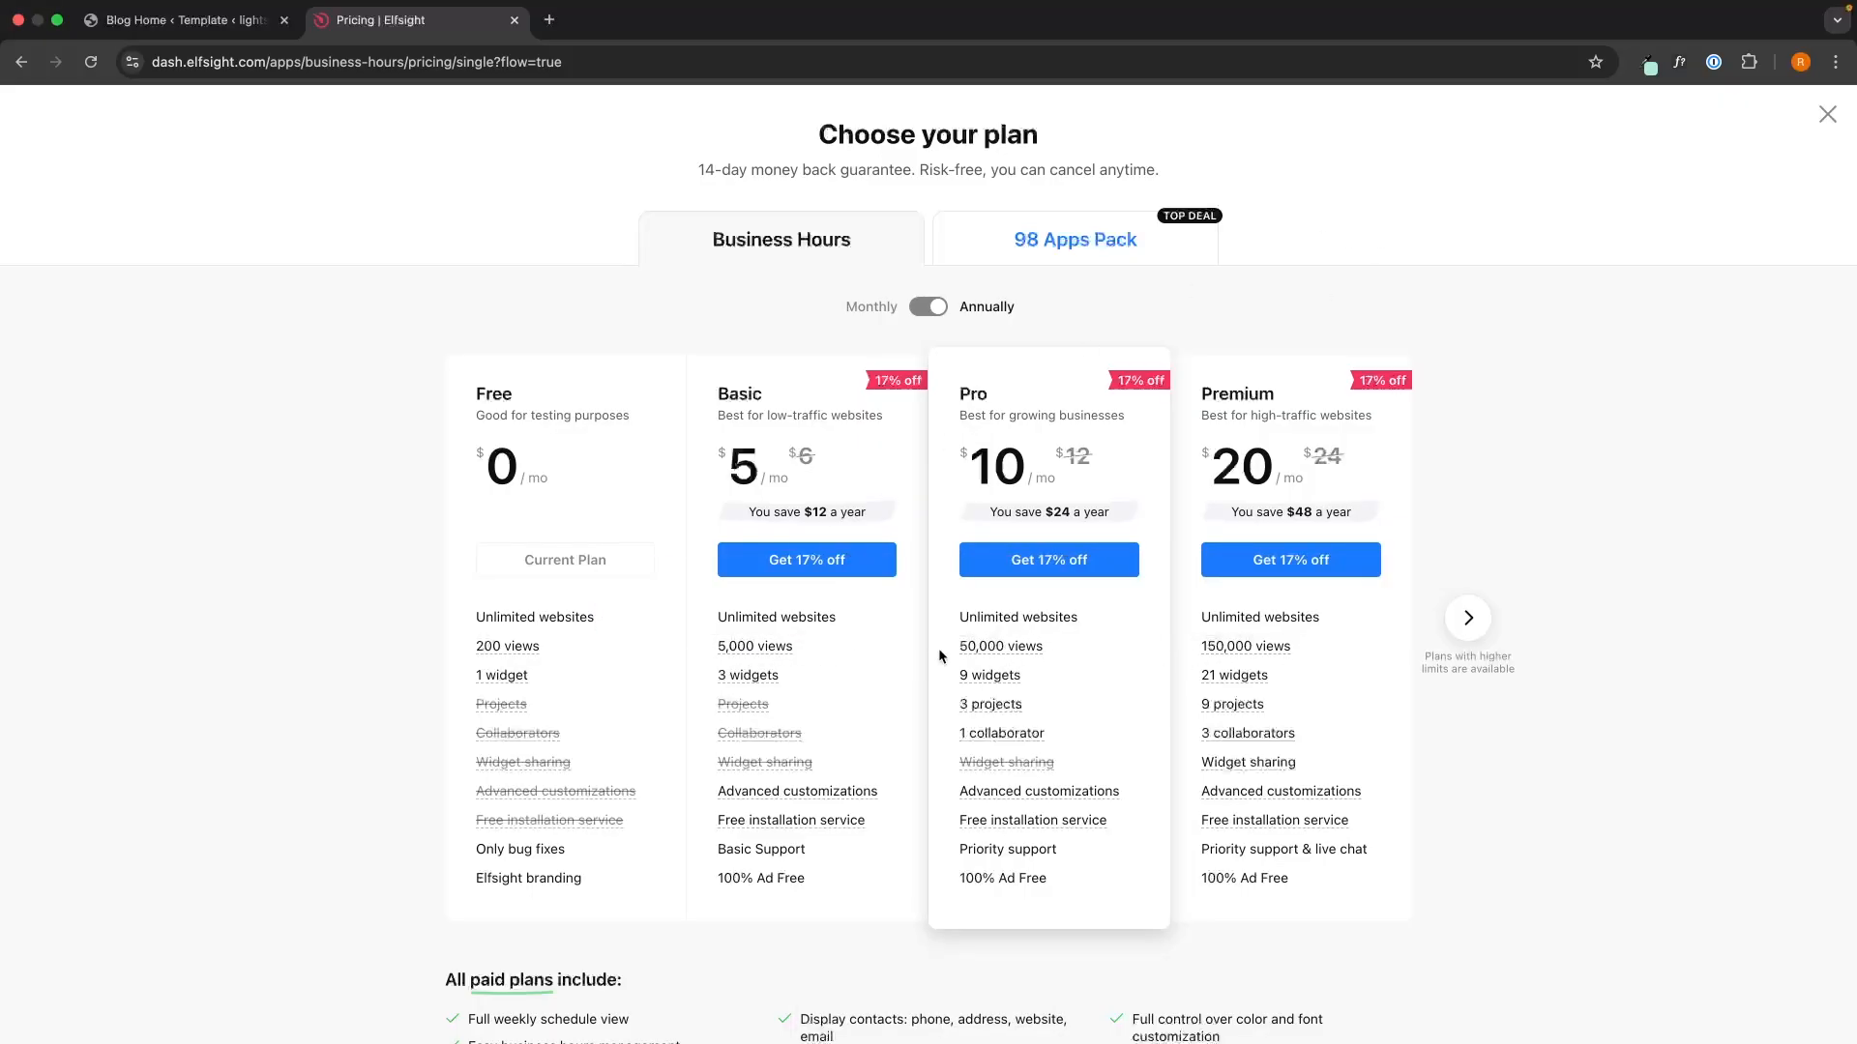
{"action": "left_click", "coordinate": [1467, 617]}
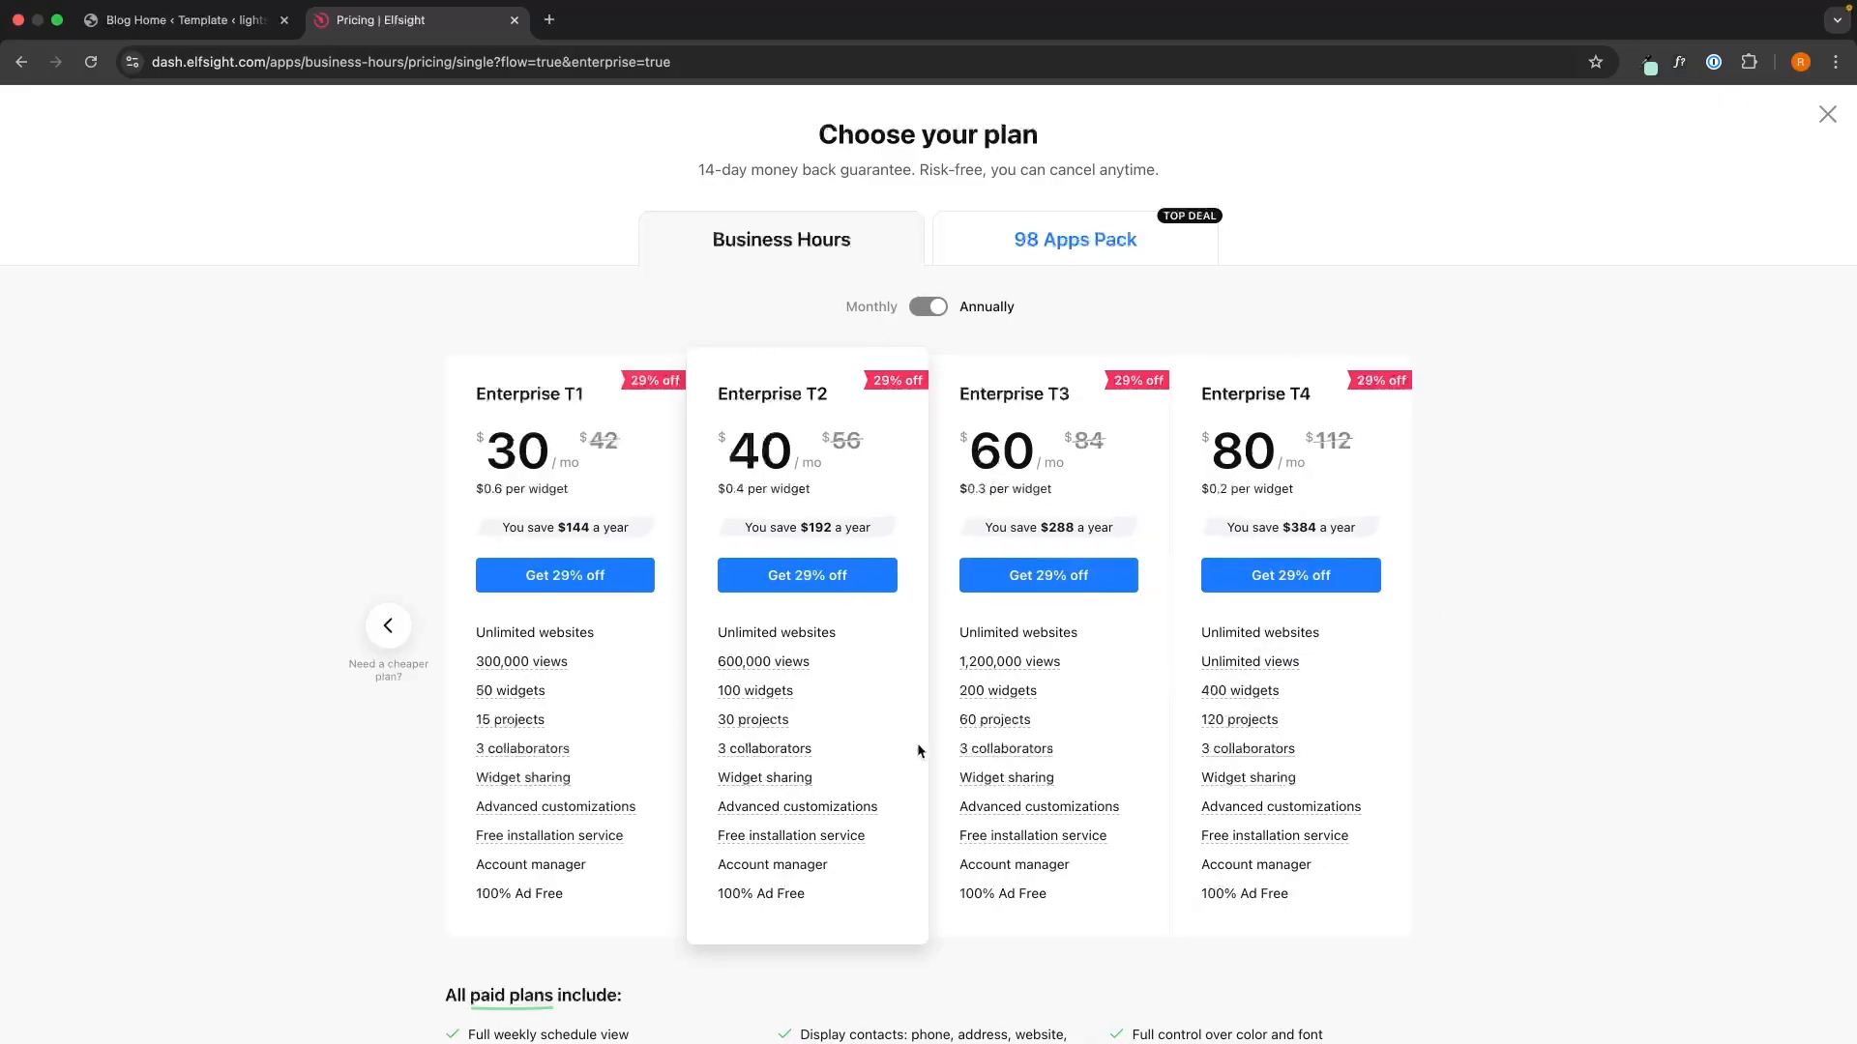
{"action": "left_click", "coordinate": [388, 626]}
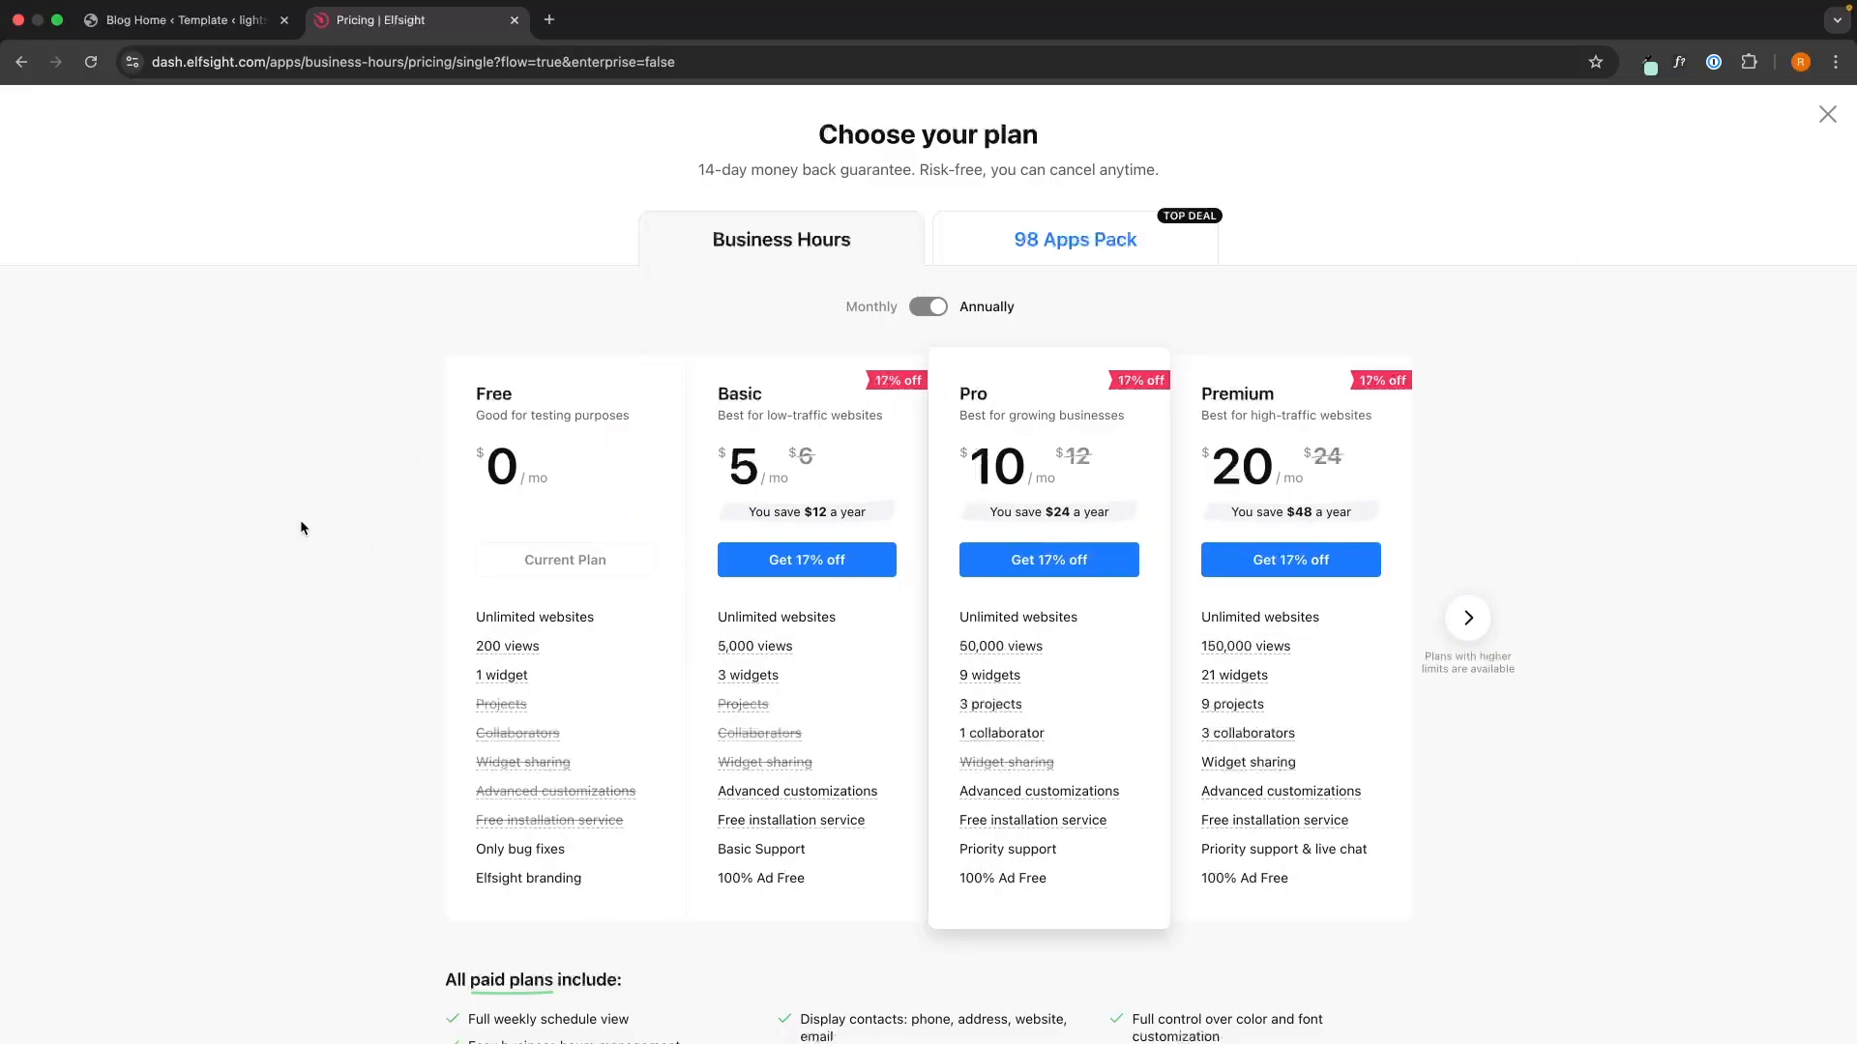
{"action": "left_click_drag", "start_coordinate": [474, 385], "coordinate": [583, 470]}
{"action": "left_click", "coordinate": [583, 467]}
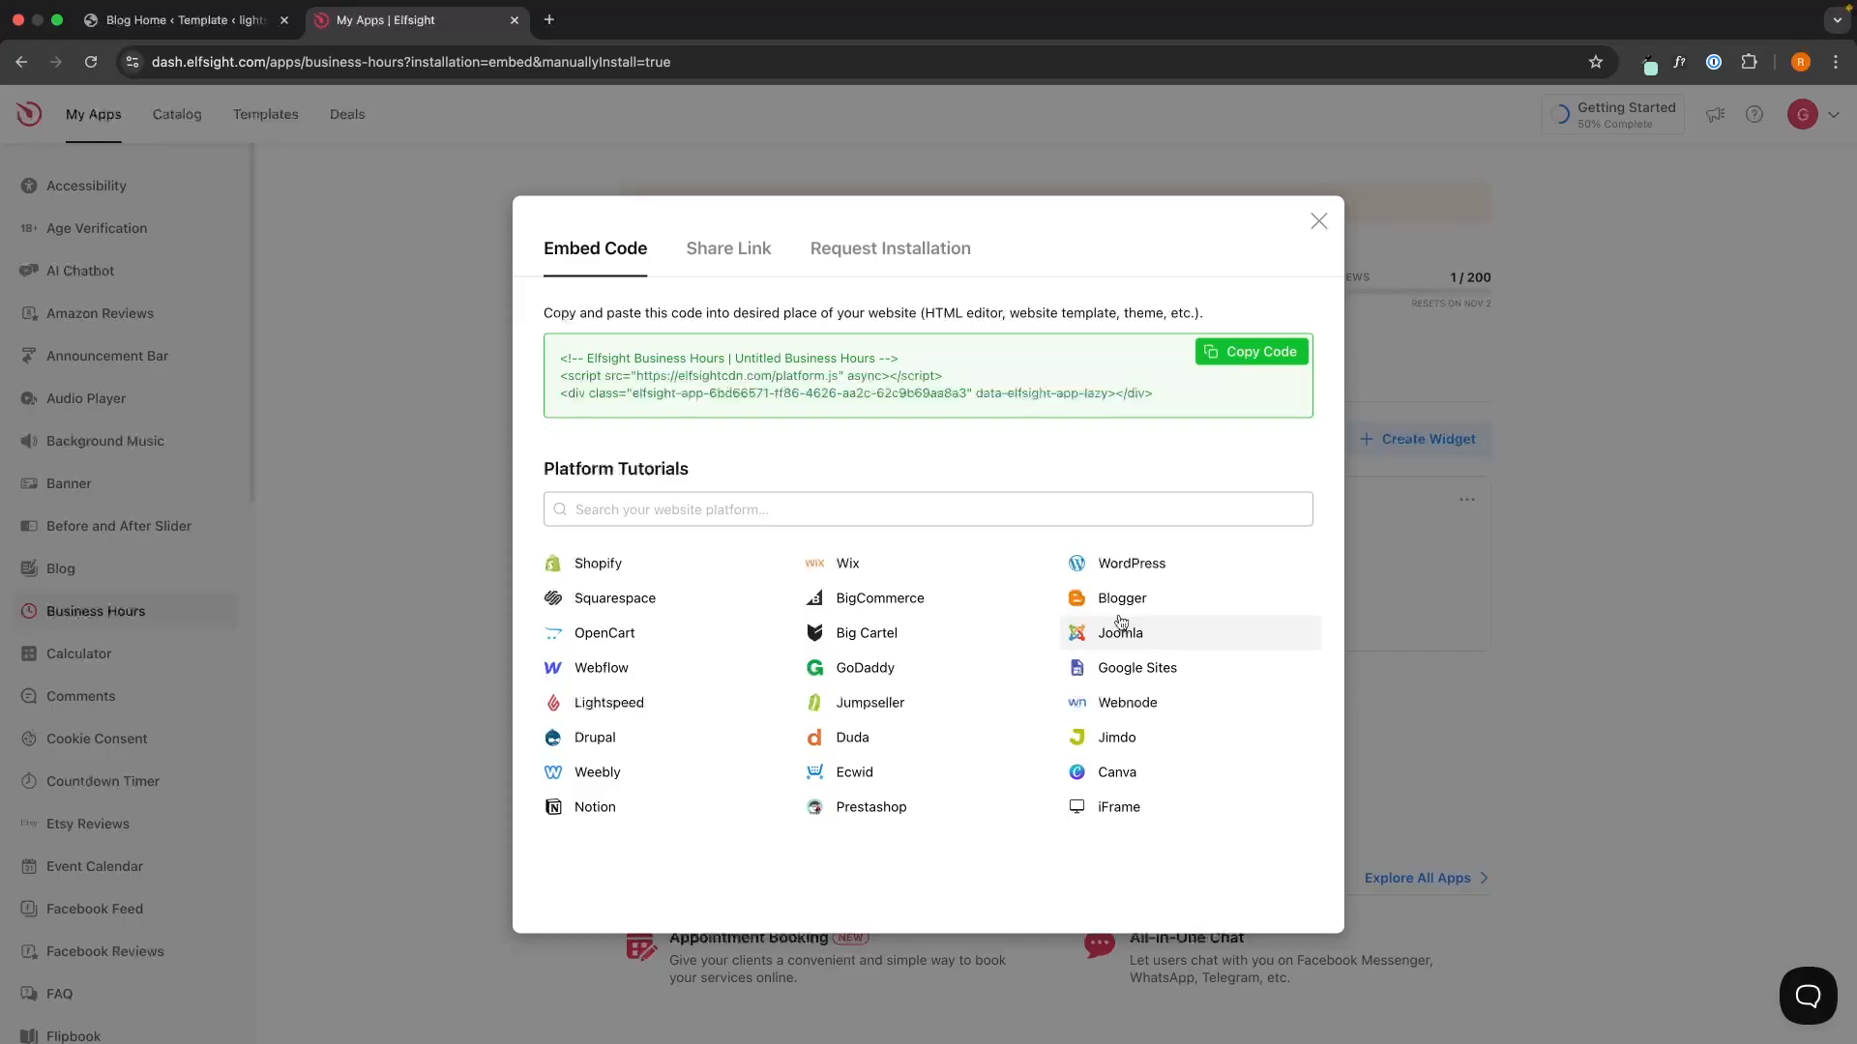
- Copy the Elfsight embed code and scroll down the WordPress Blog Home template
{"action": "left_click", "coordinate": [1284, 367]}
{"action": "key", "text": "ctrl+shift+Tab"}
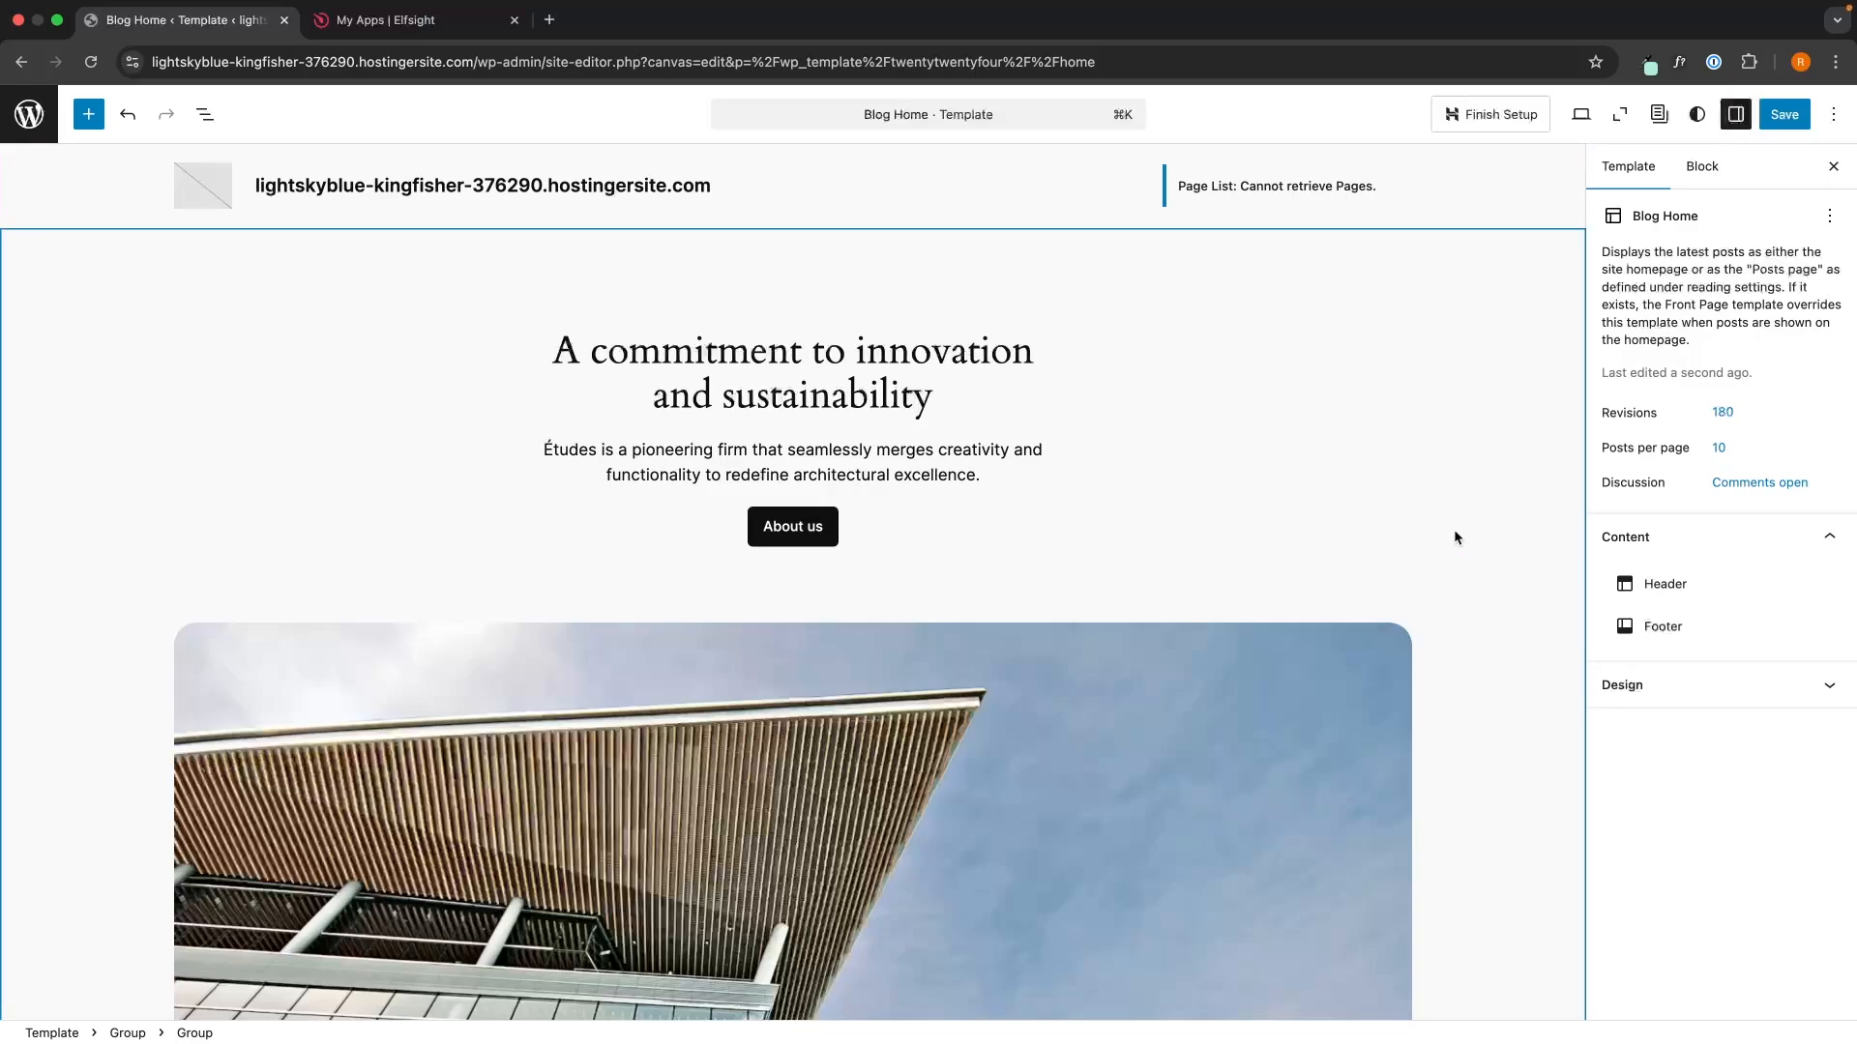
{"action": "scroll", "coordinate": [1563, 419], "scroll_direction": "down", "scroll_amount": 11}
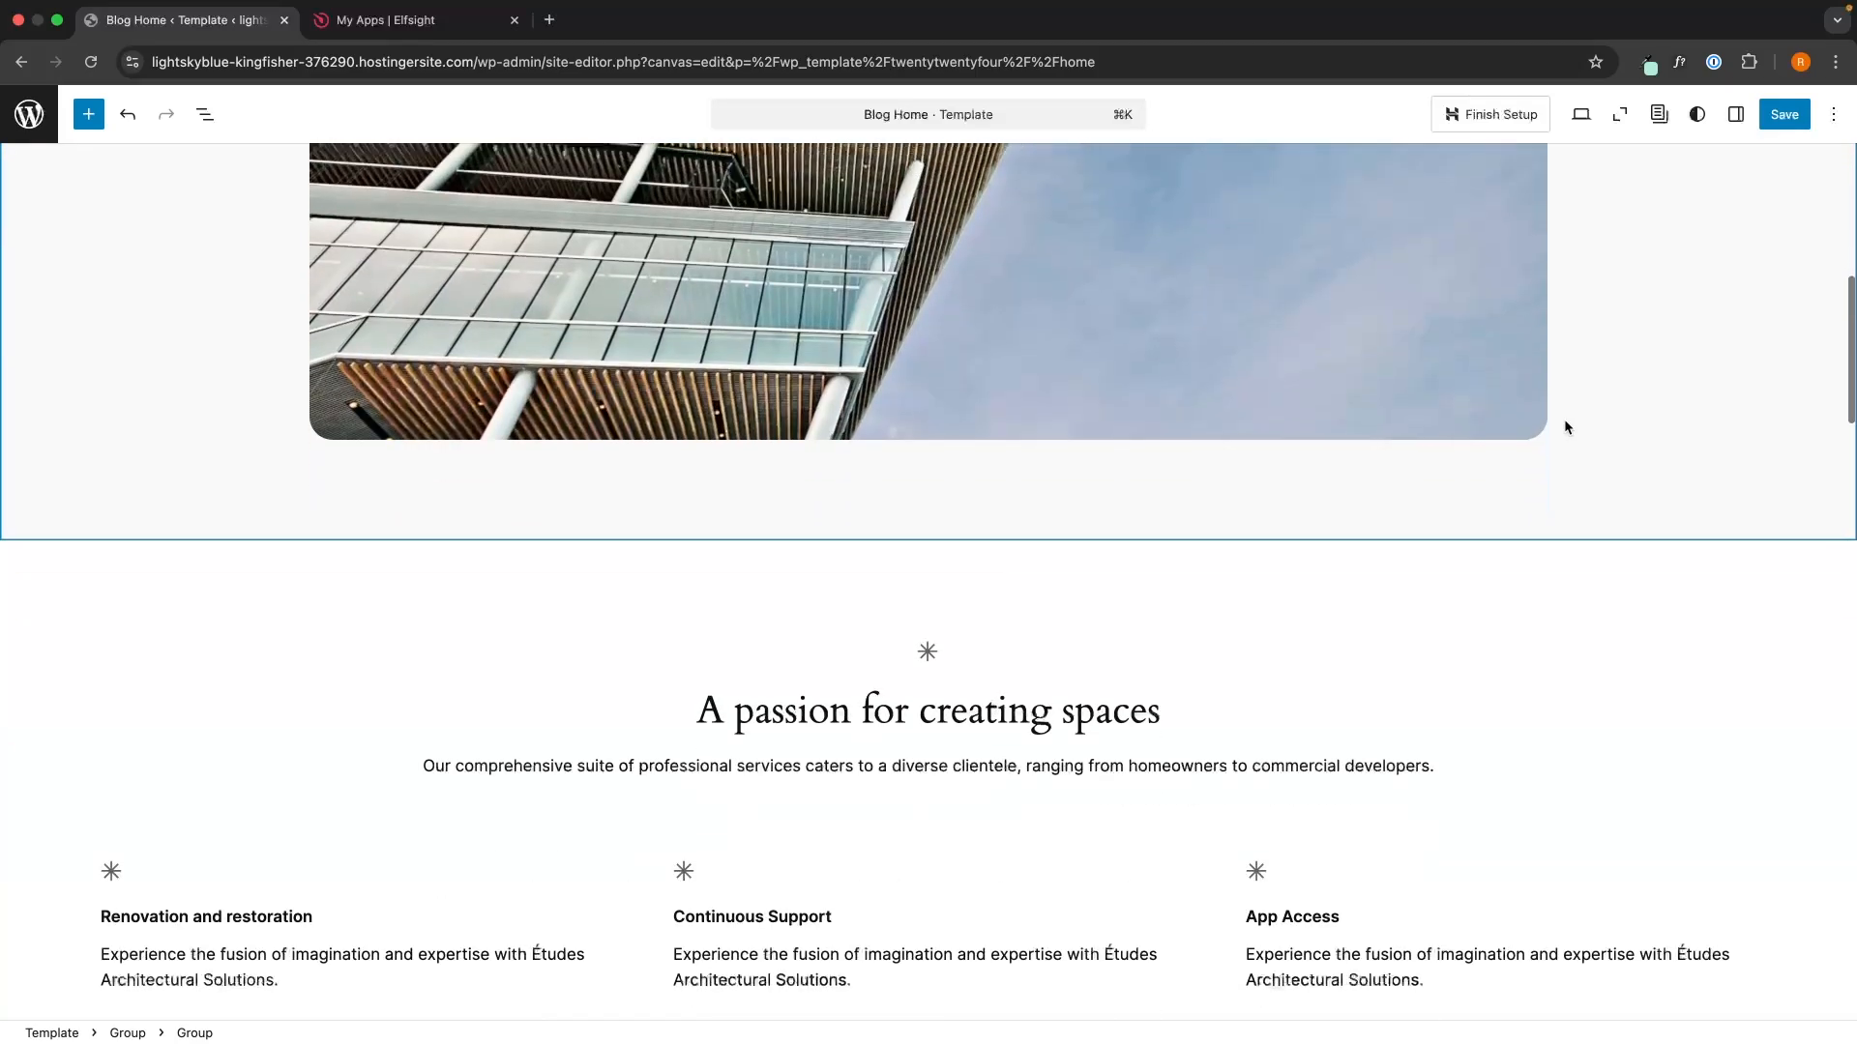
{"action": "scroll", "coordinate": [1566, 427], "scroll_direction": "down", "scroll_amount": 20}
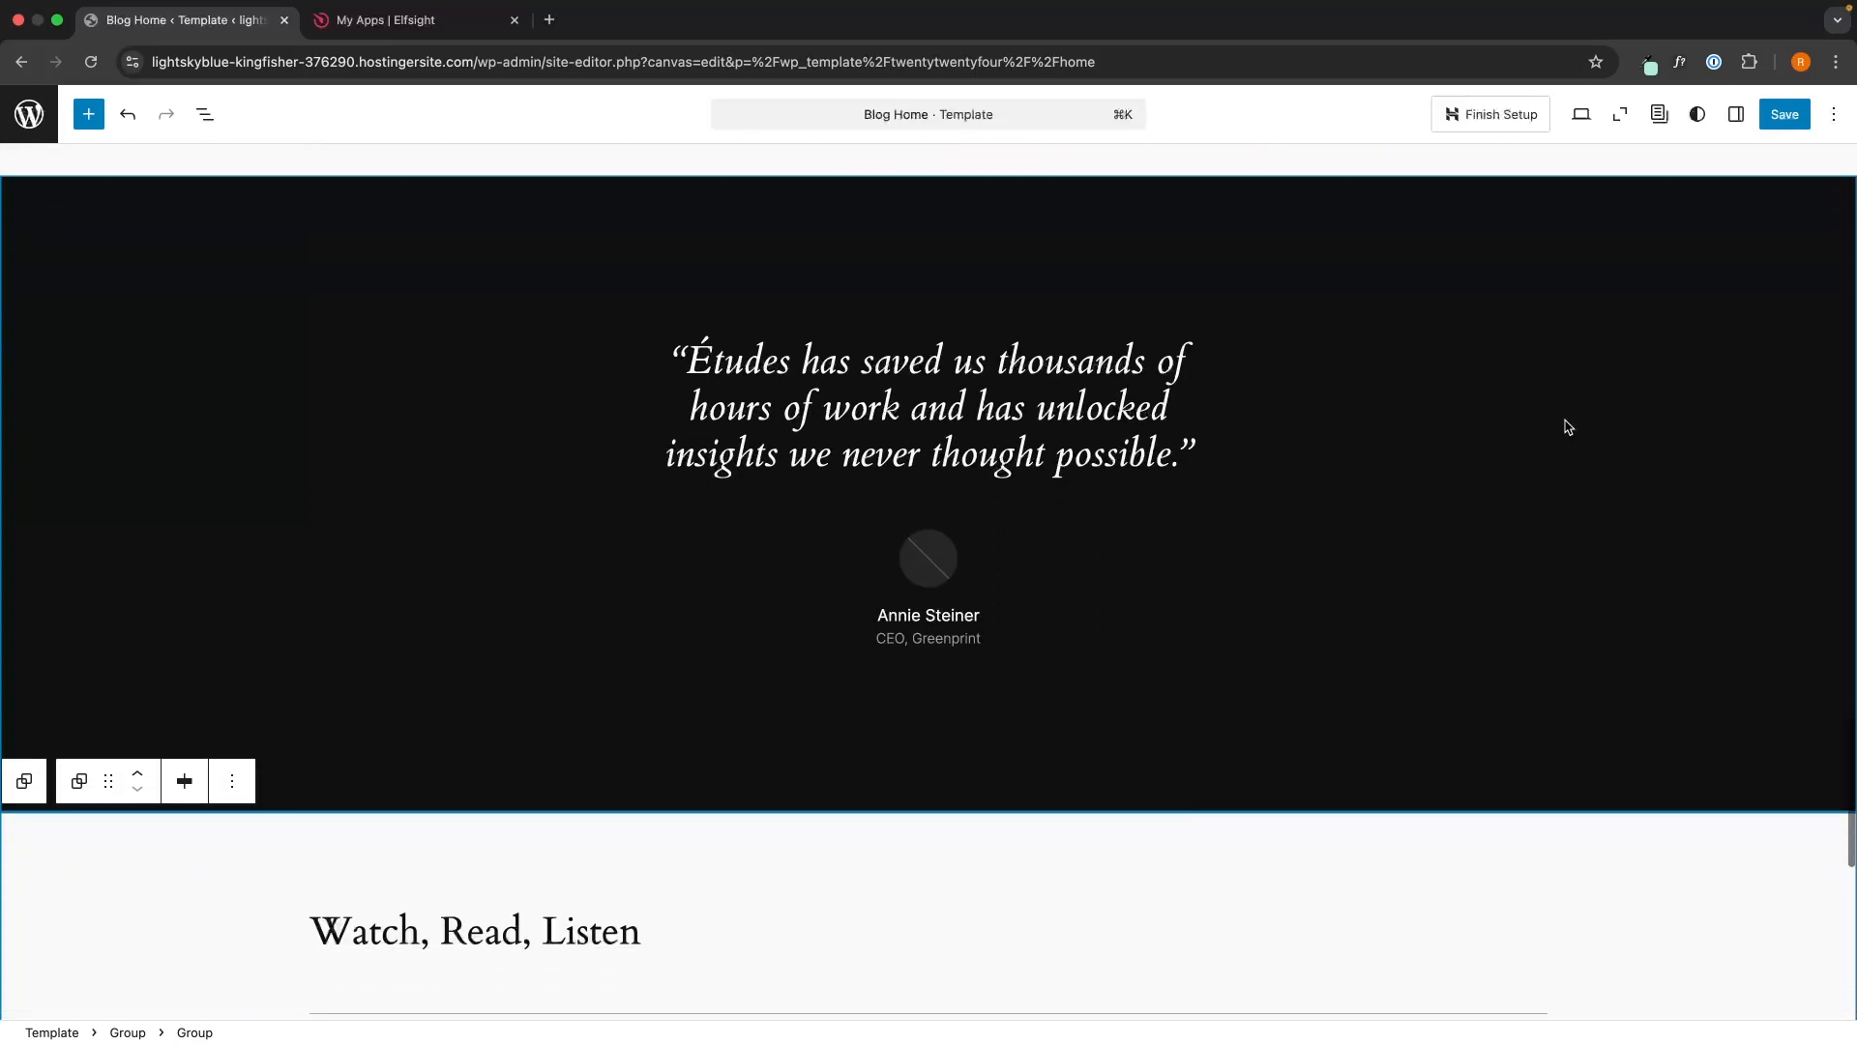
{"action": "scroll", "coordinate": [1568, 427], "scroll_direction": "down", "scroll_amount": 3}
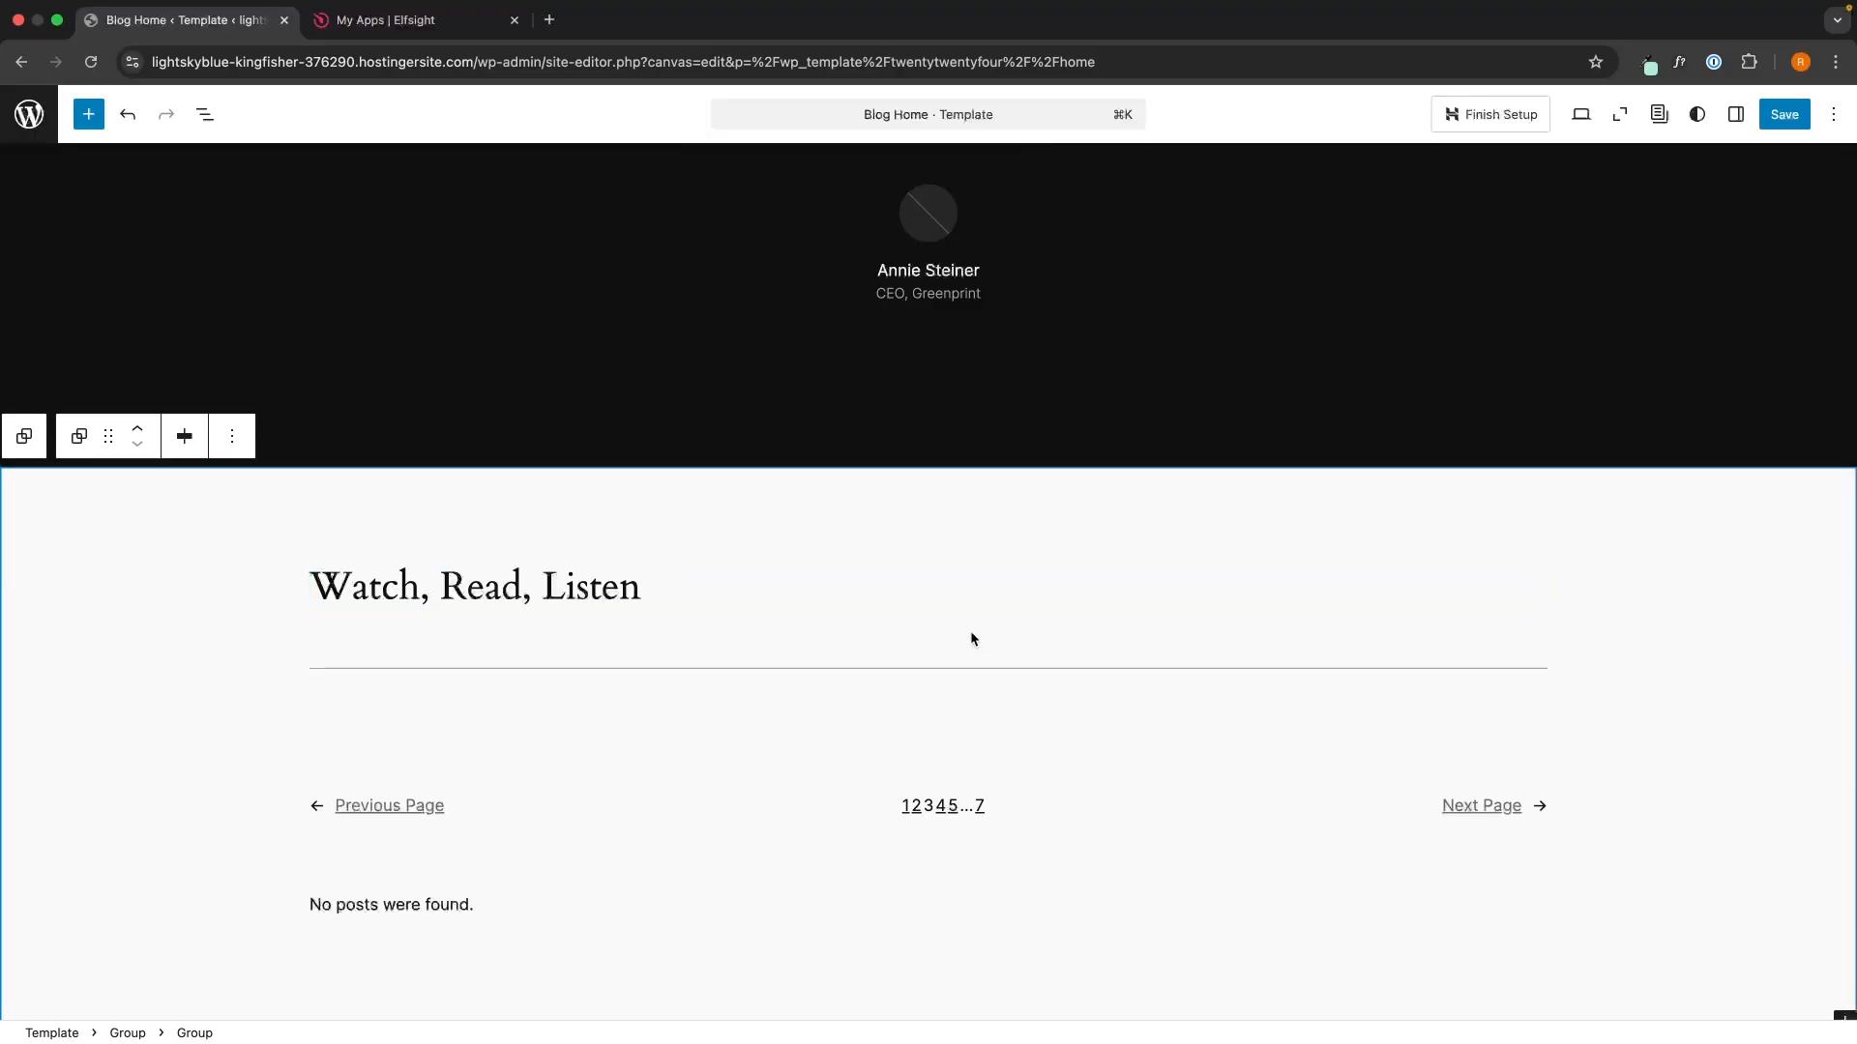
- Insert a Custom HTML block below 'Watch, Read, Listen' and paste the embed code into it
{"action": "left_click", "coordinate": [93, 123]}
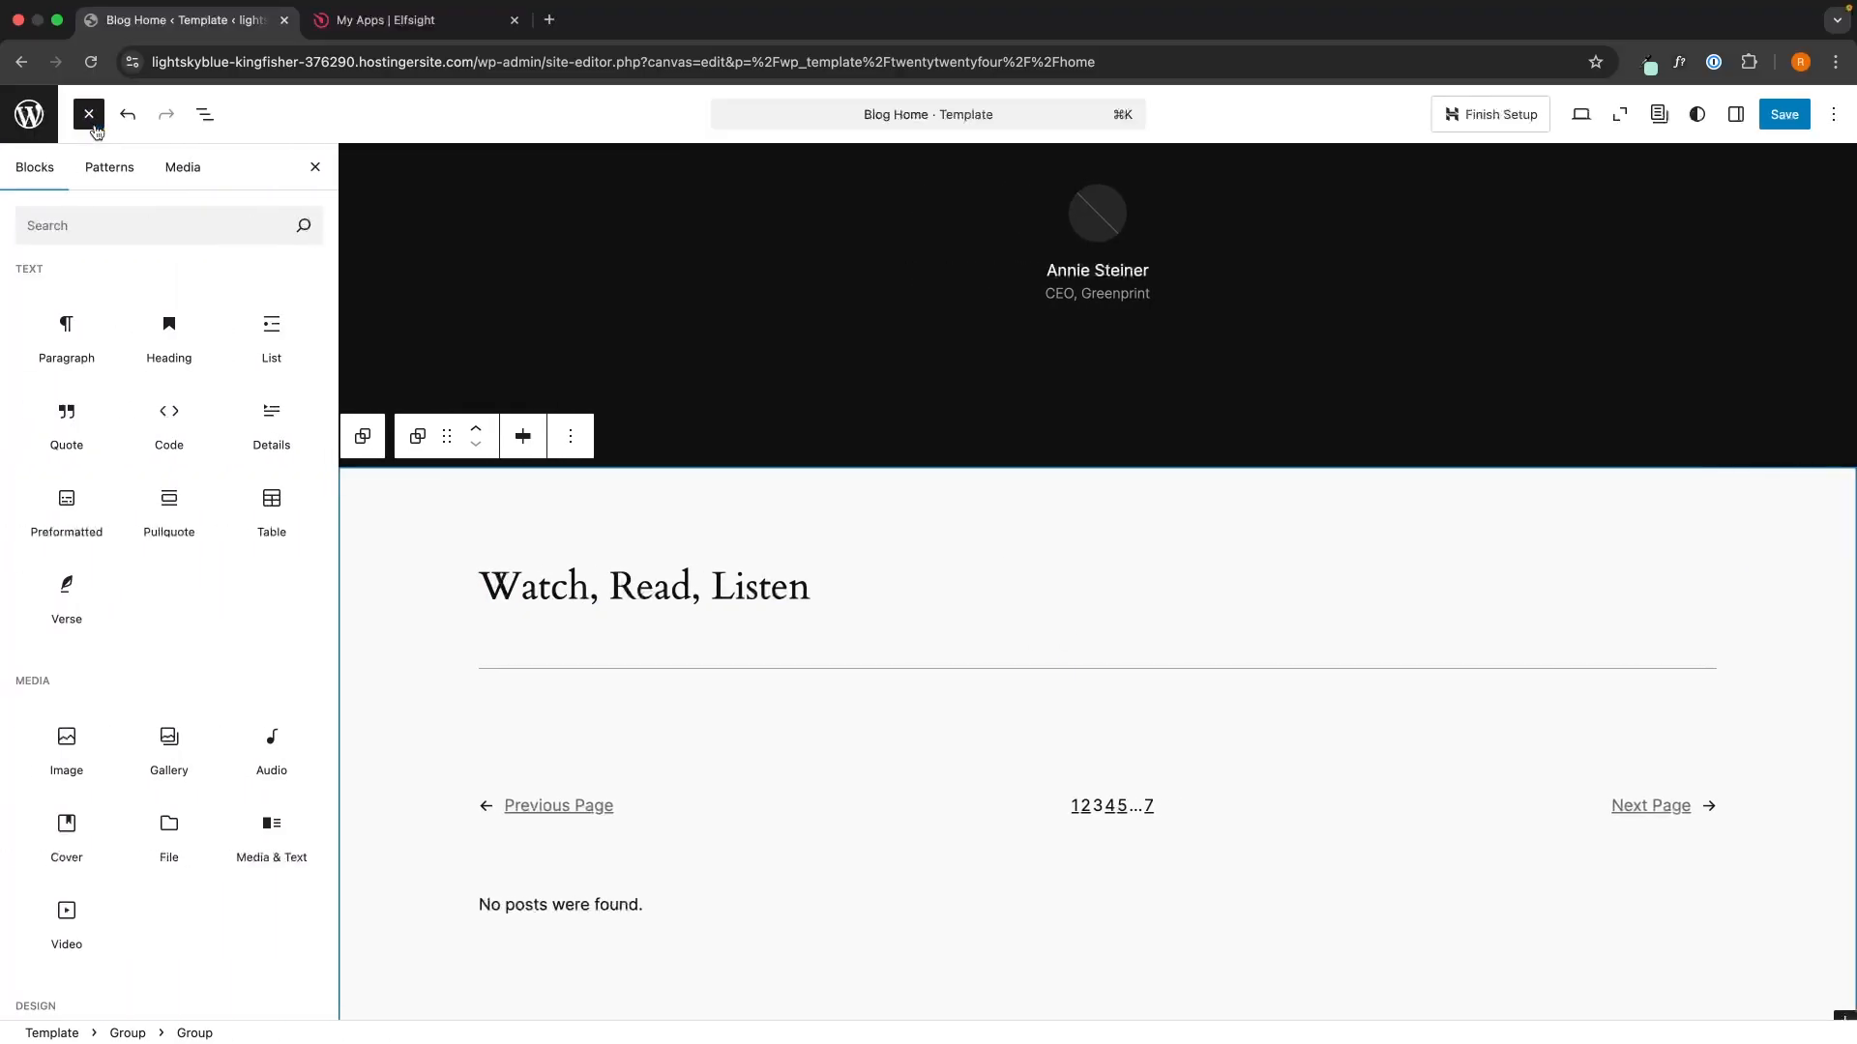
{"action": "left_click", "coordinate": [97, 217]}
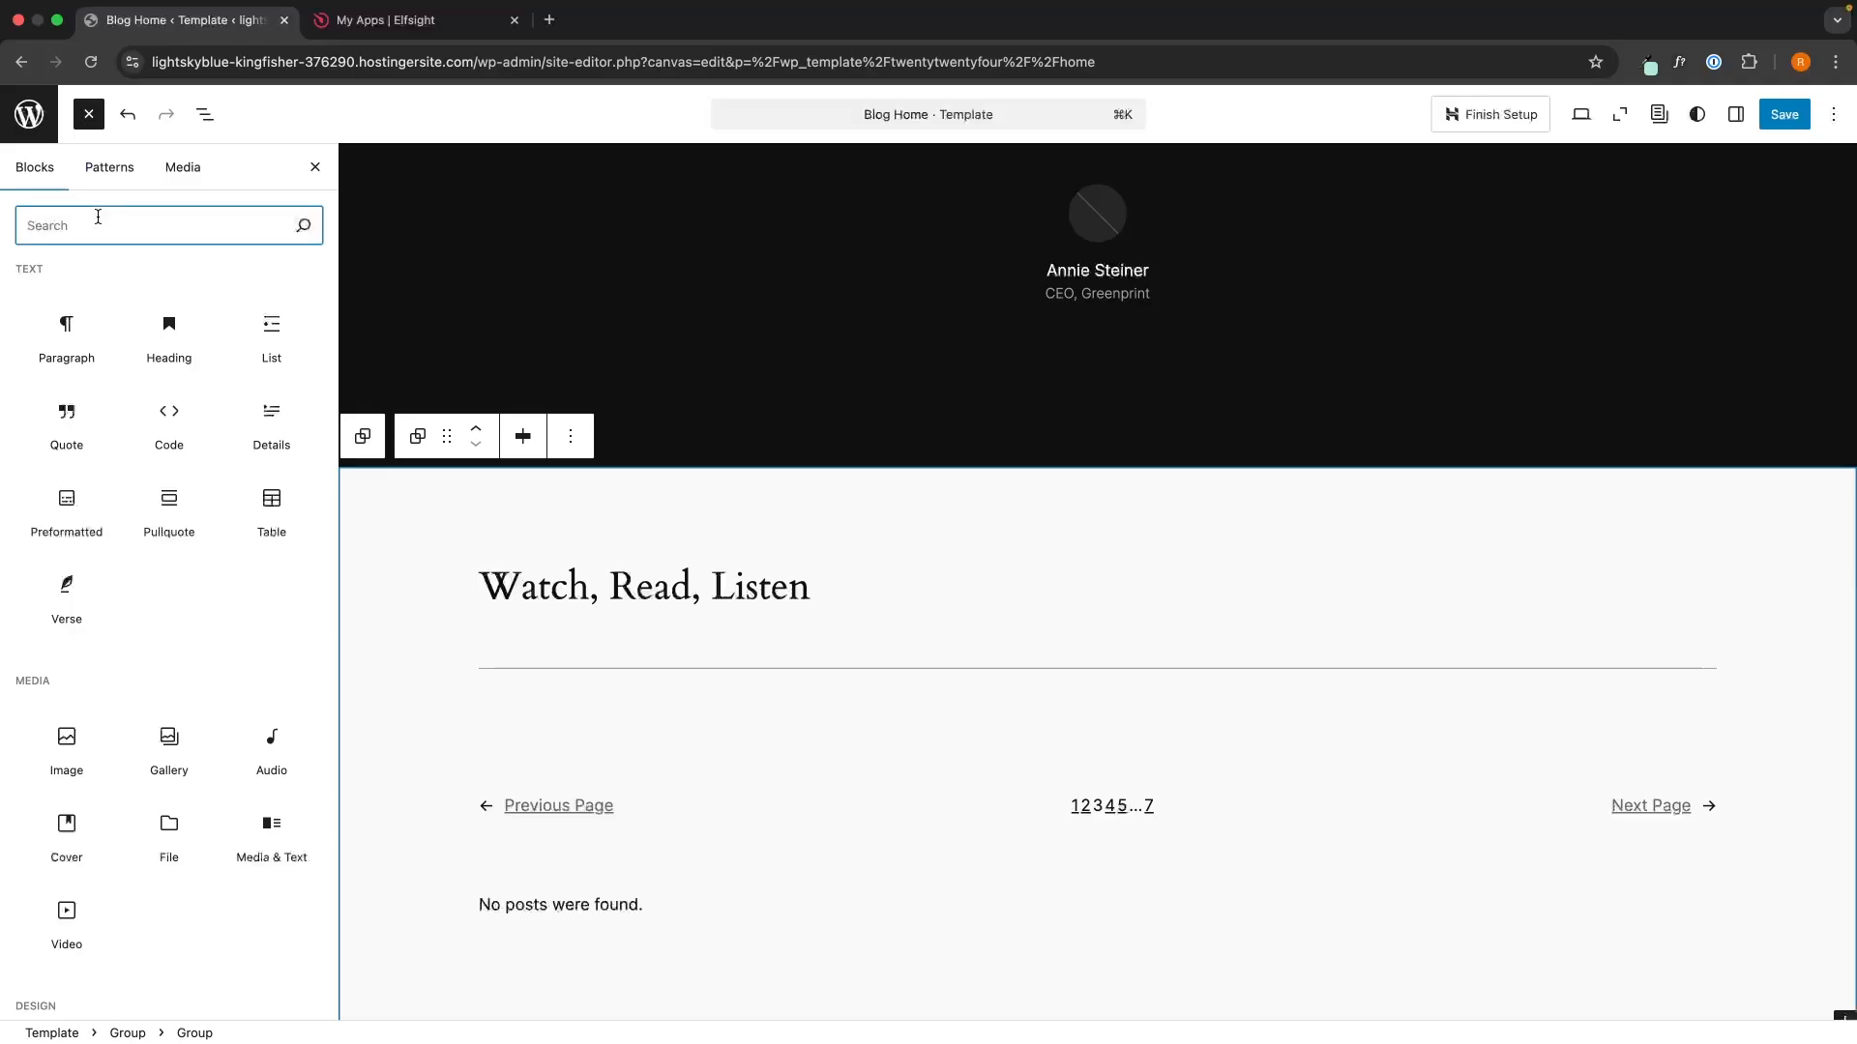
{"action": "type", "text": "html"}
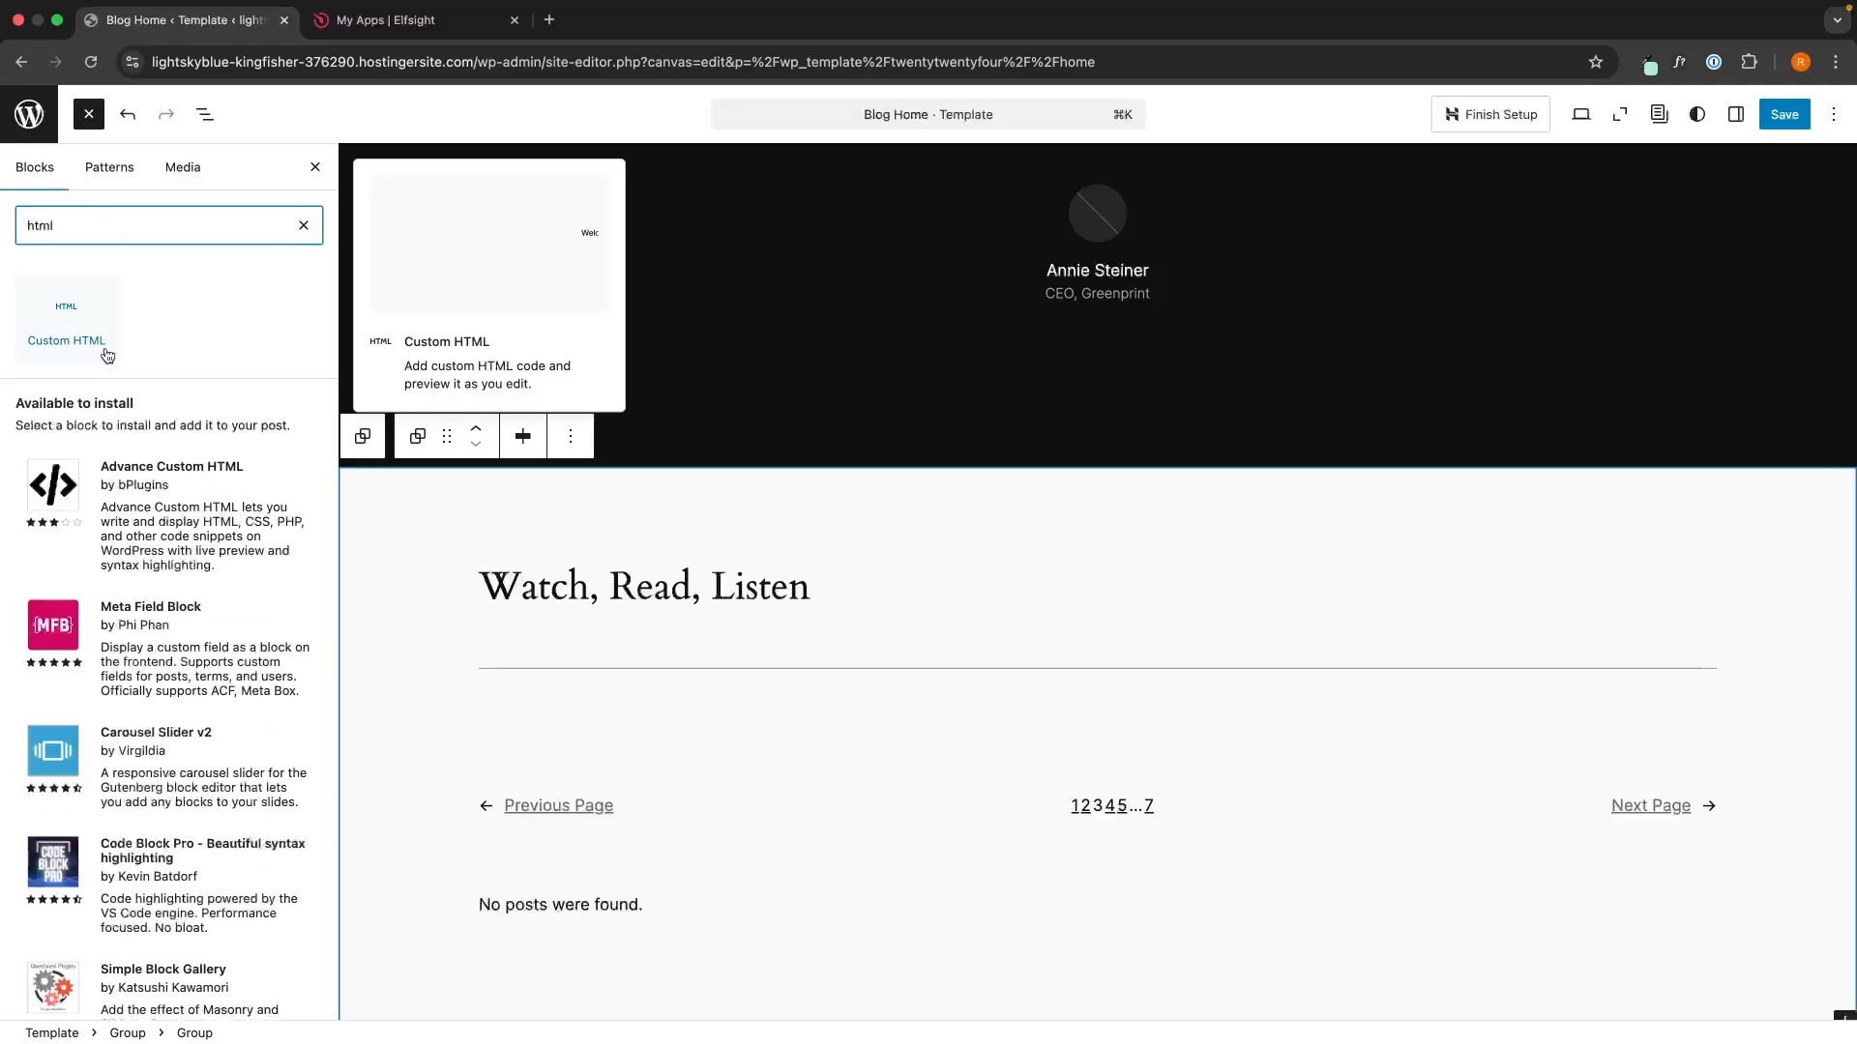
{"action": "left_click_drag", "start_coordinate": [108, 356], "coordinate": [856, 601]}
{"action": "left_click", "coordinate": [862, 691]}
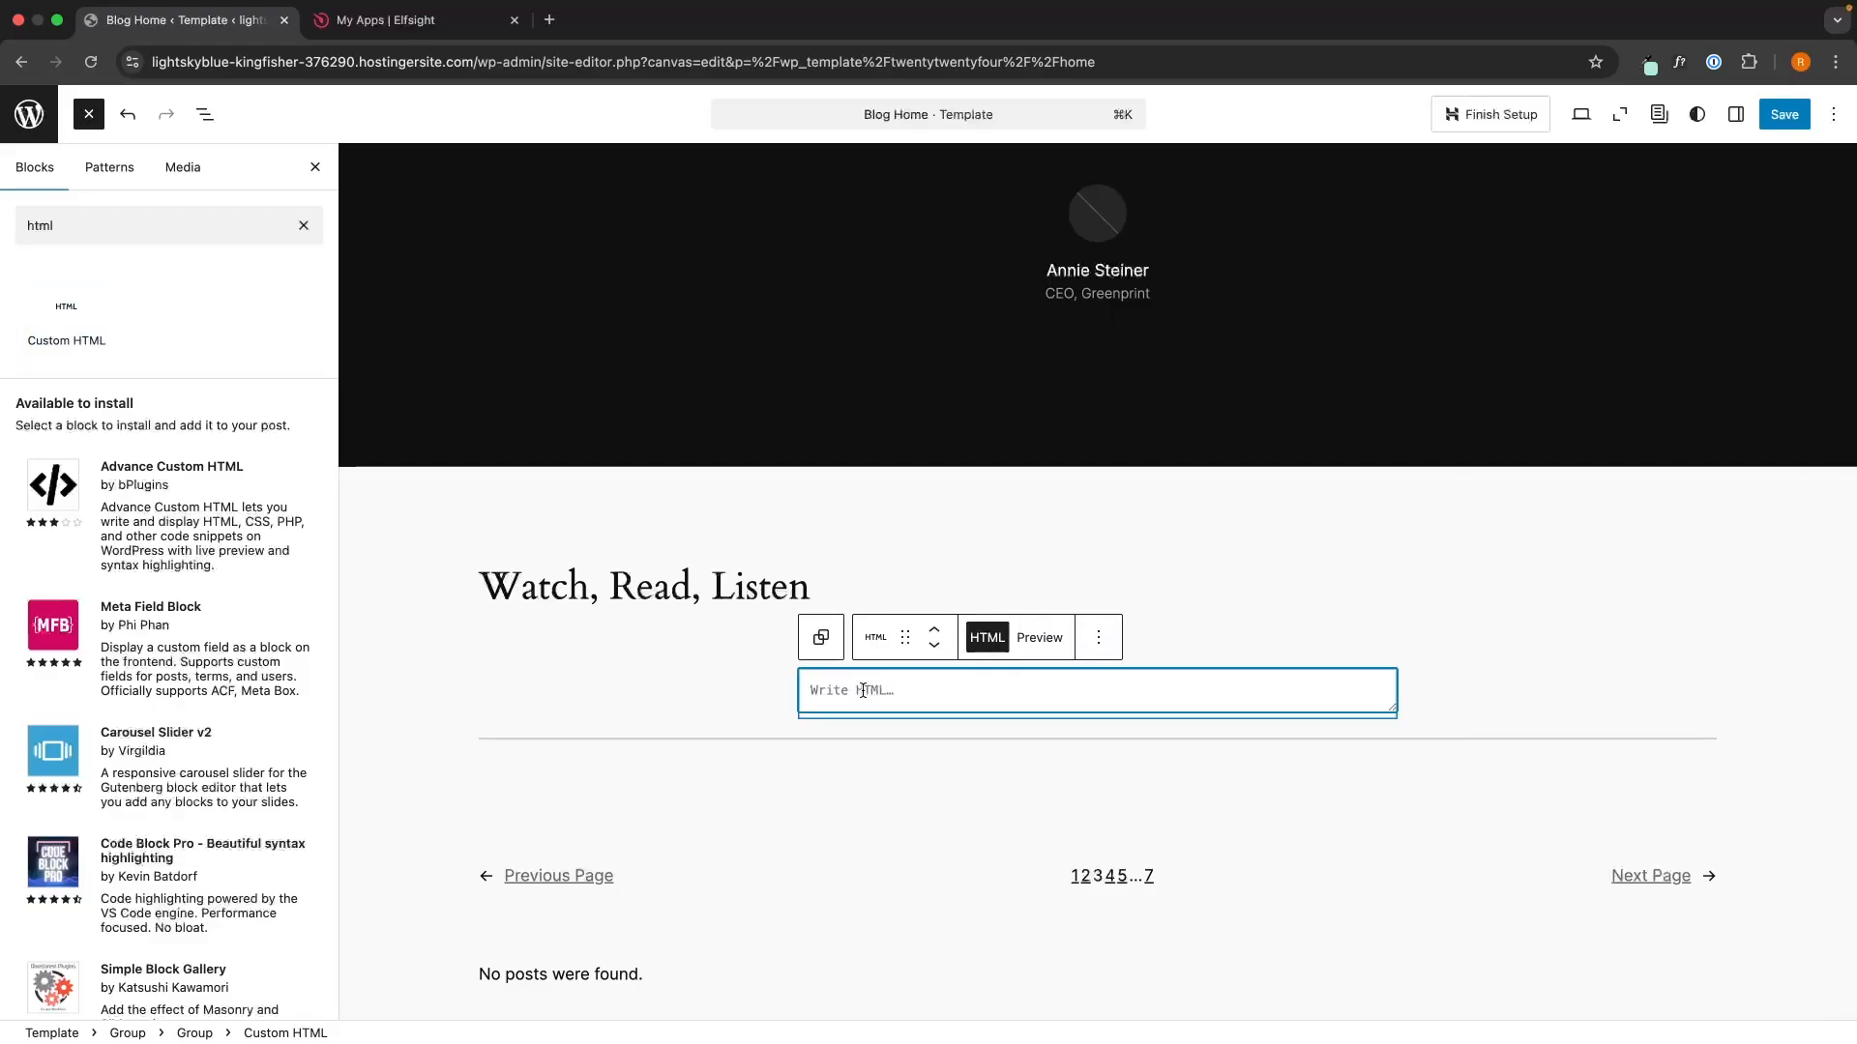
{"action": "key", "text": "super+v"}
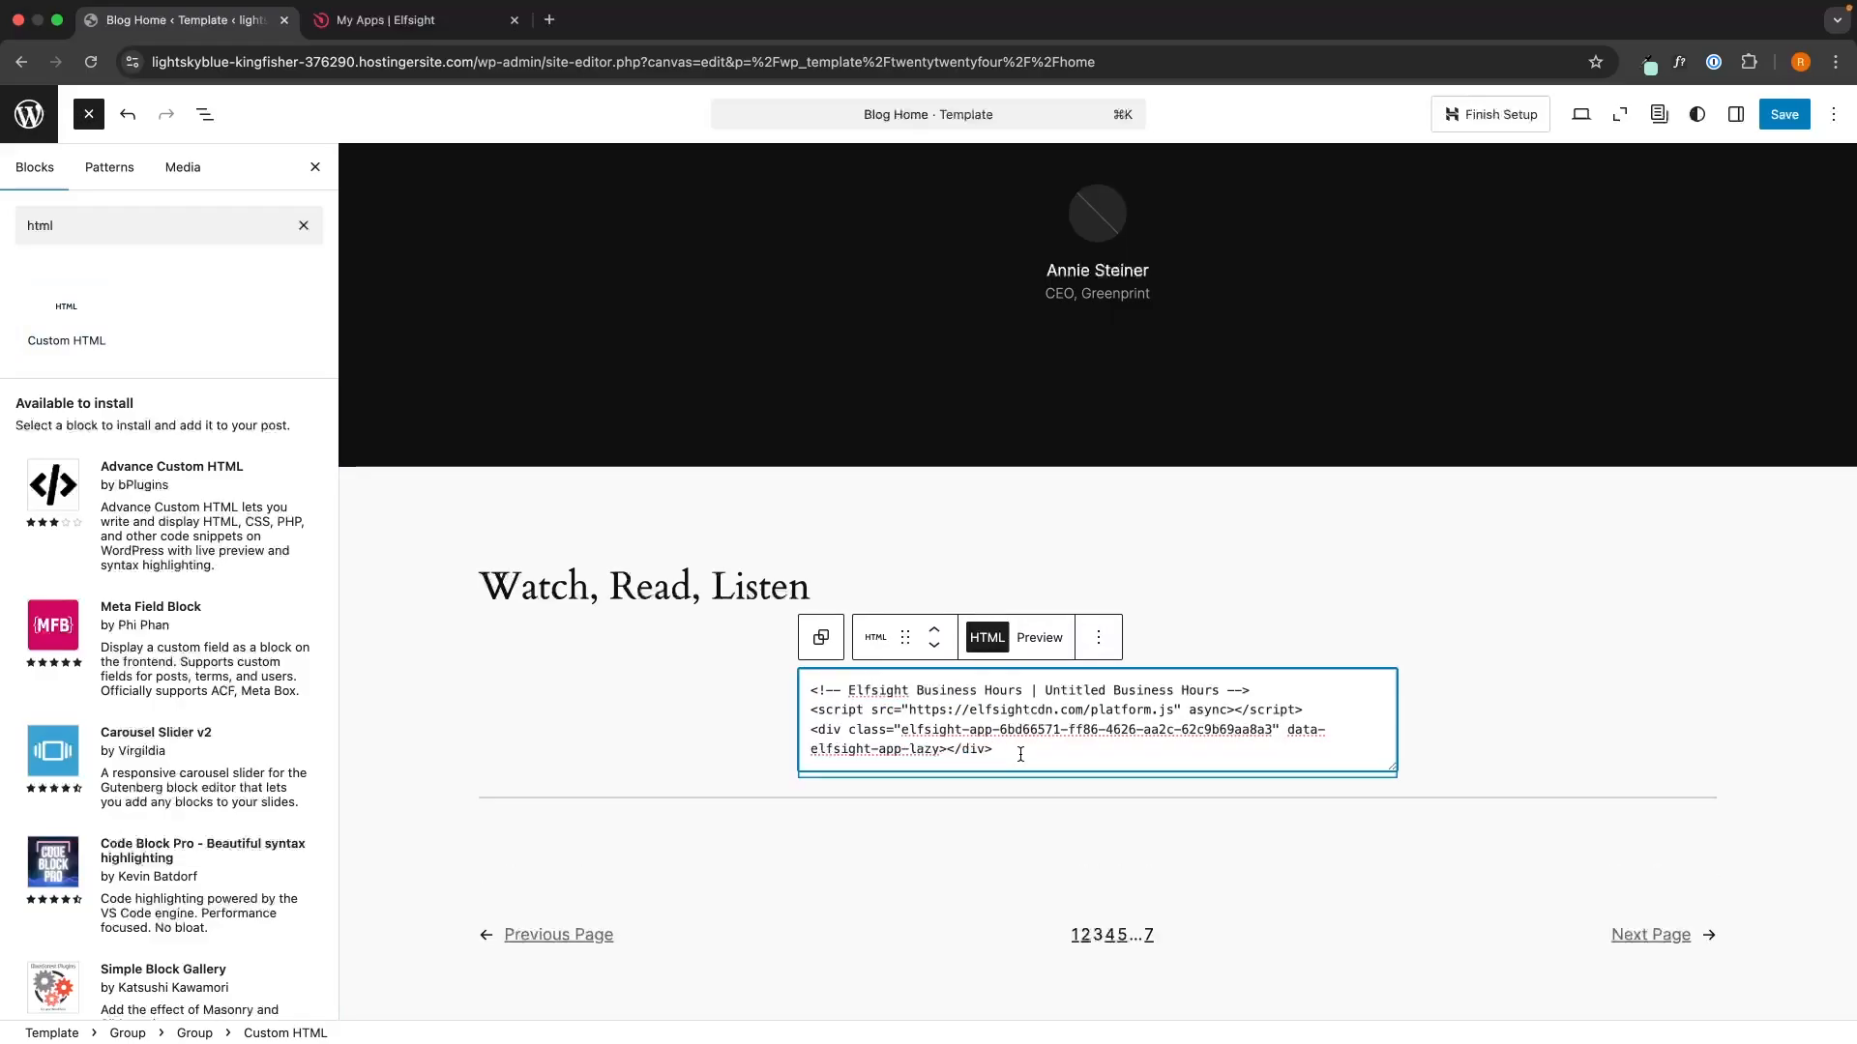
{"action": "left_click_drag", "start_coordinate": [1025, 764], "coordinate": [780, 713]}
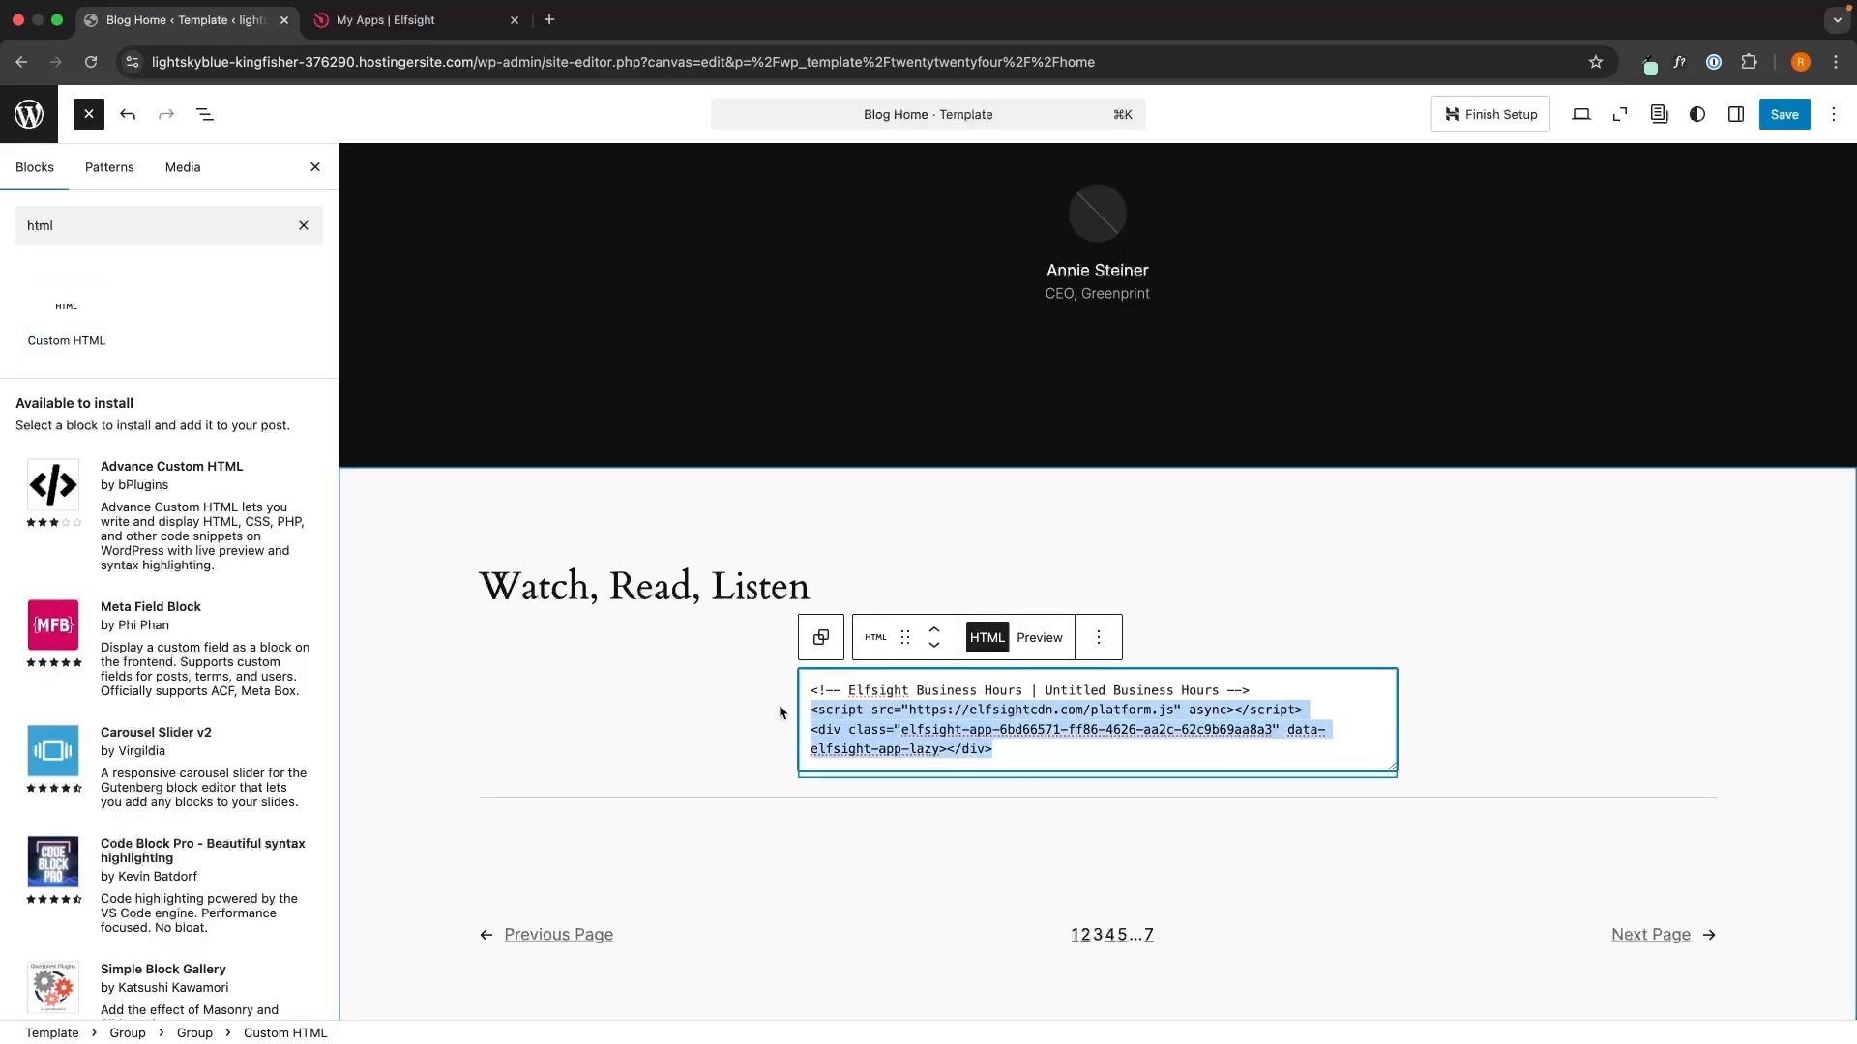
{"action": "left_click", "coordinate": [764, 713]}
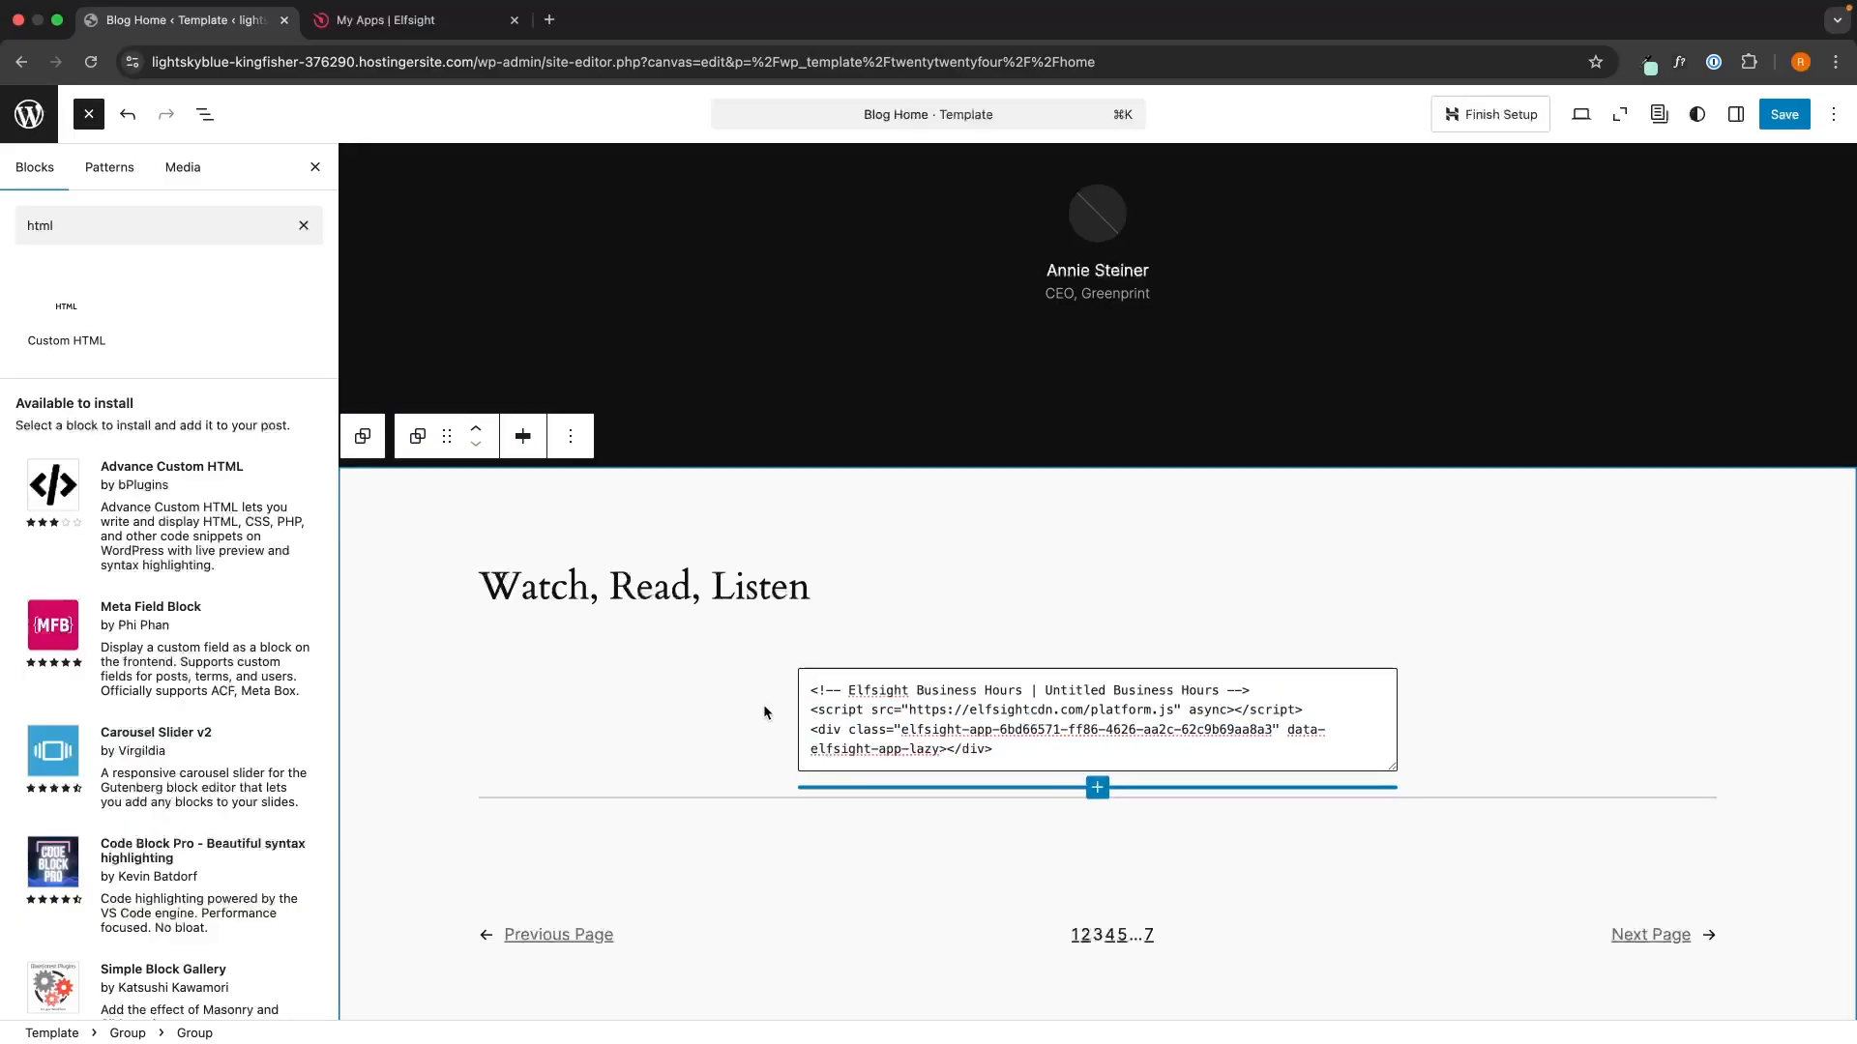
{"action": "left_click", "coordinate": [1041, 763]}
{"action": "left_click_drag", "start_coordinate": [1040, 763], "coordinate": [795, 704]}
{"action": "left_click", "coordinate": [797, 706]}
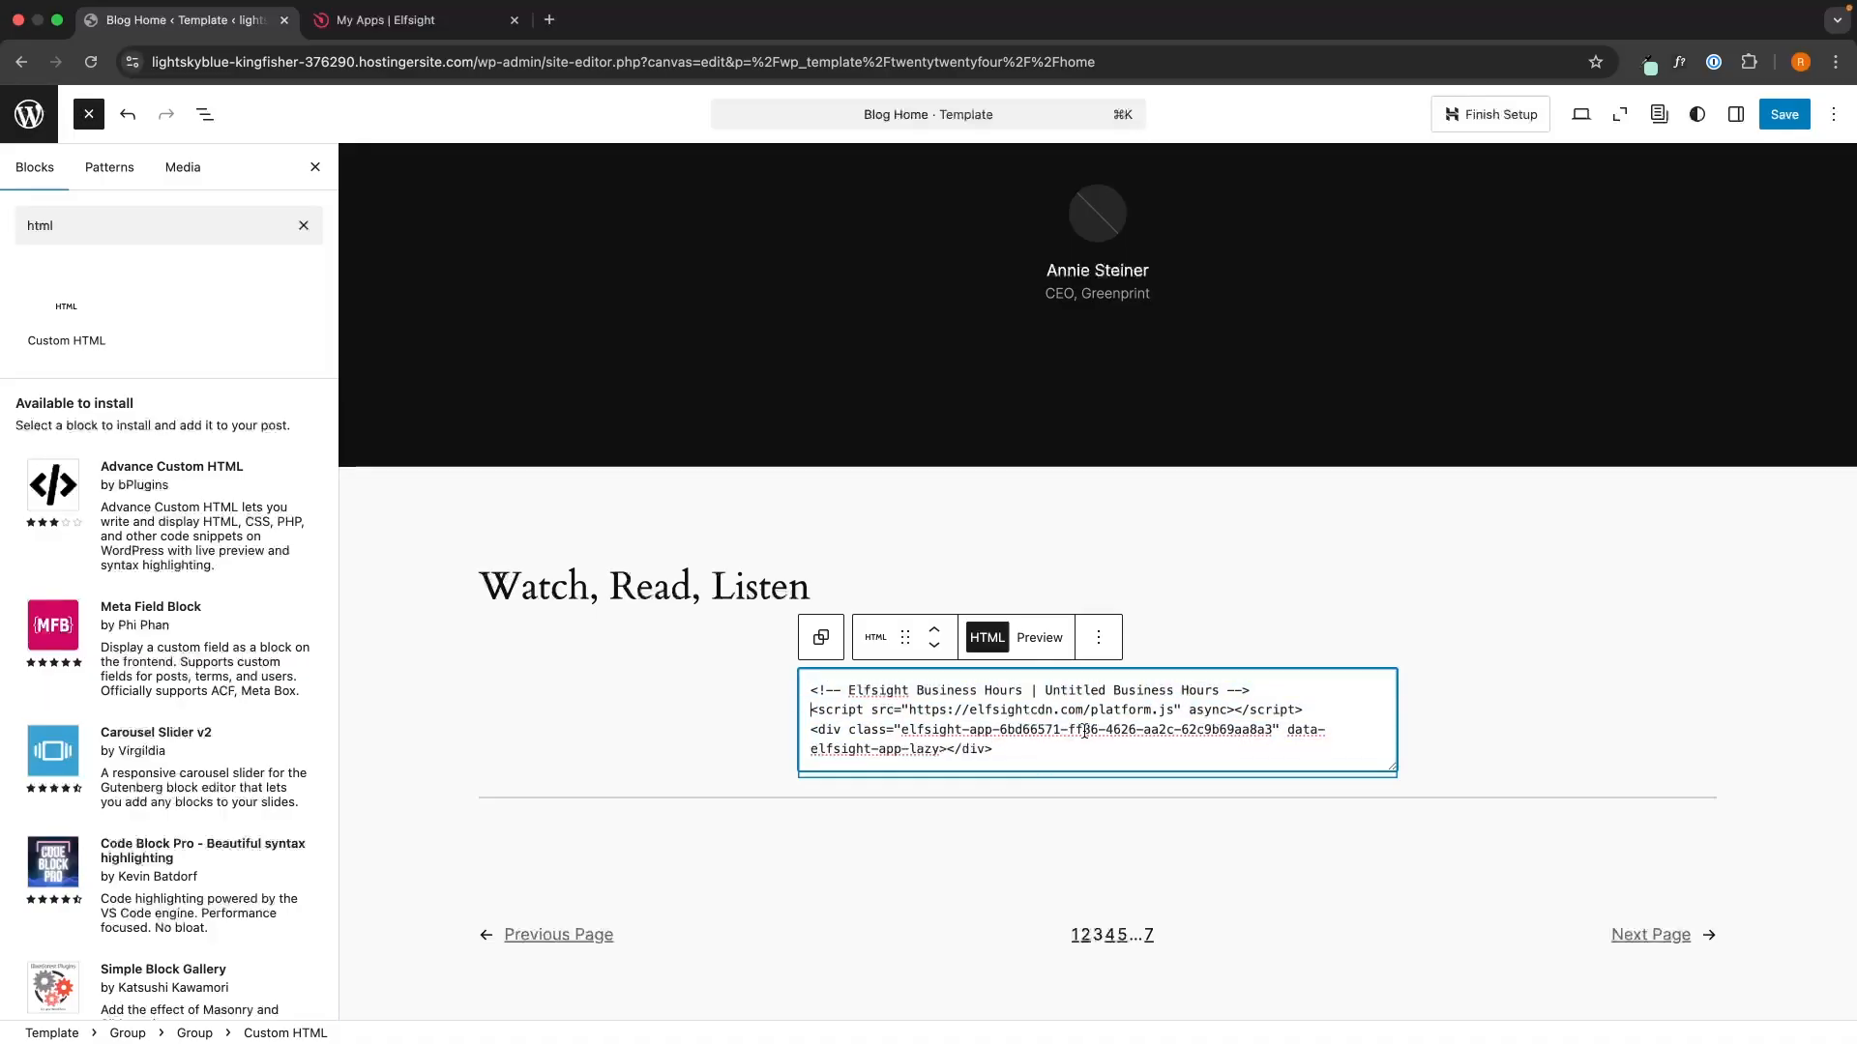
- Save the Blog Home template and view the Our Opening Times widget on the live site
{"action": "left_click", "coordinate": [1779, 116]}
{"action": "left_click", "coordinate": [1581, 114]}
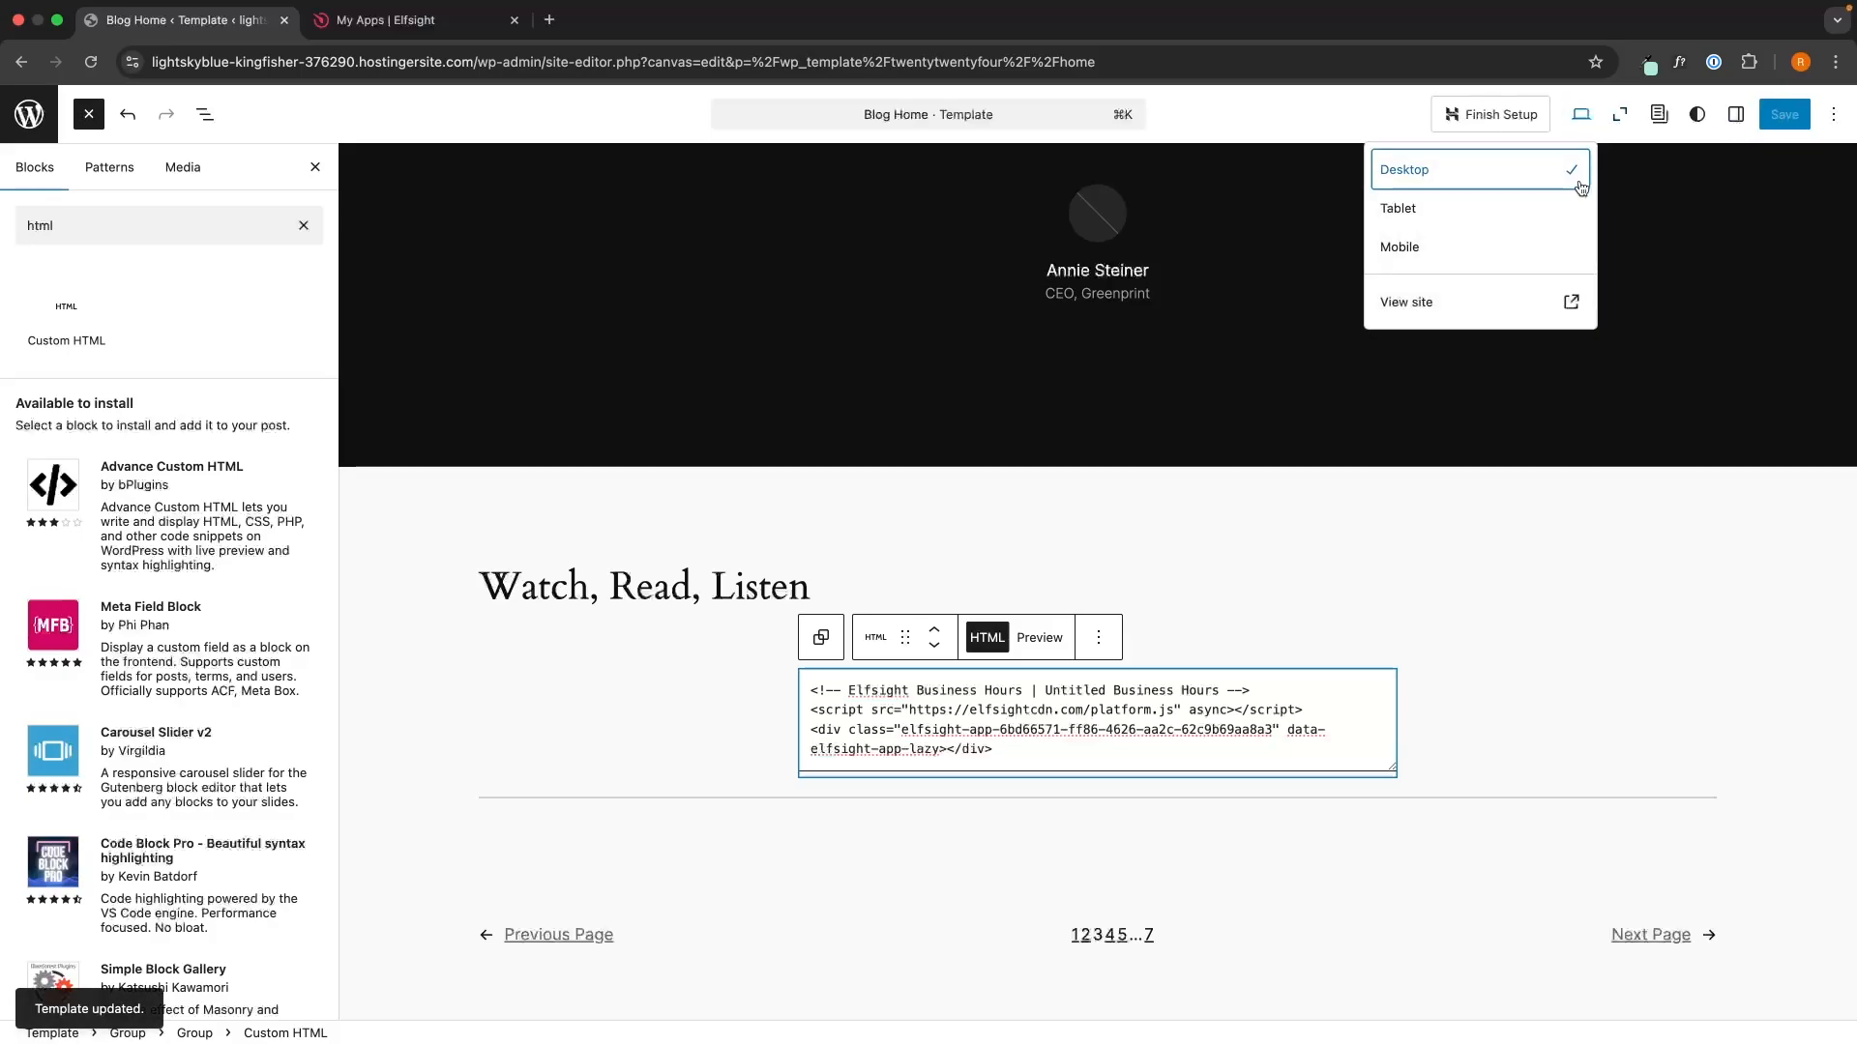
{"action": "left_click", "coordinate": [1485, 306]}
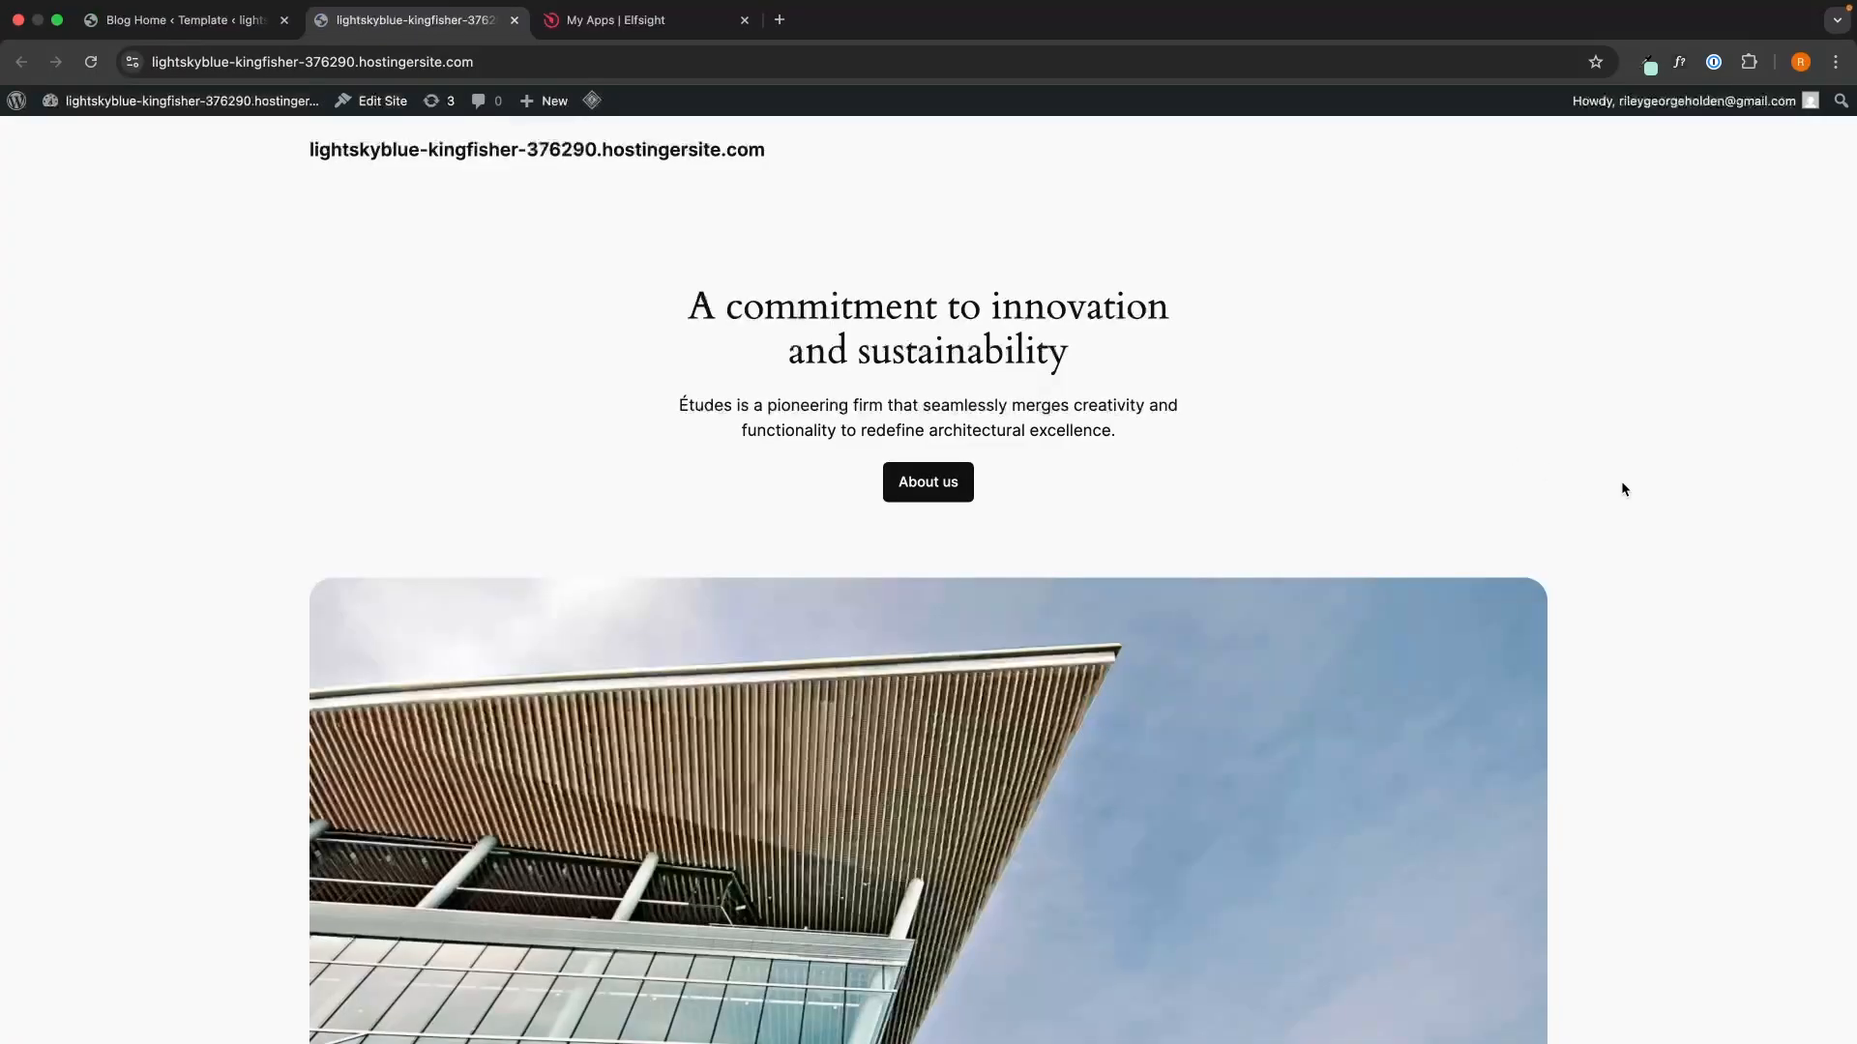
{"action": "scroll", "coordinate": [1621, 483], "scroll_direction": "down", "scroll_amount": 15}
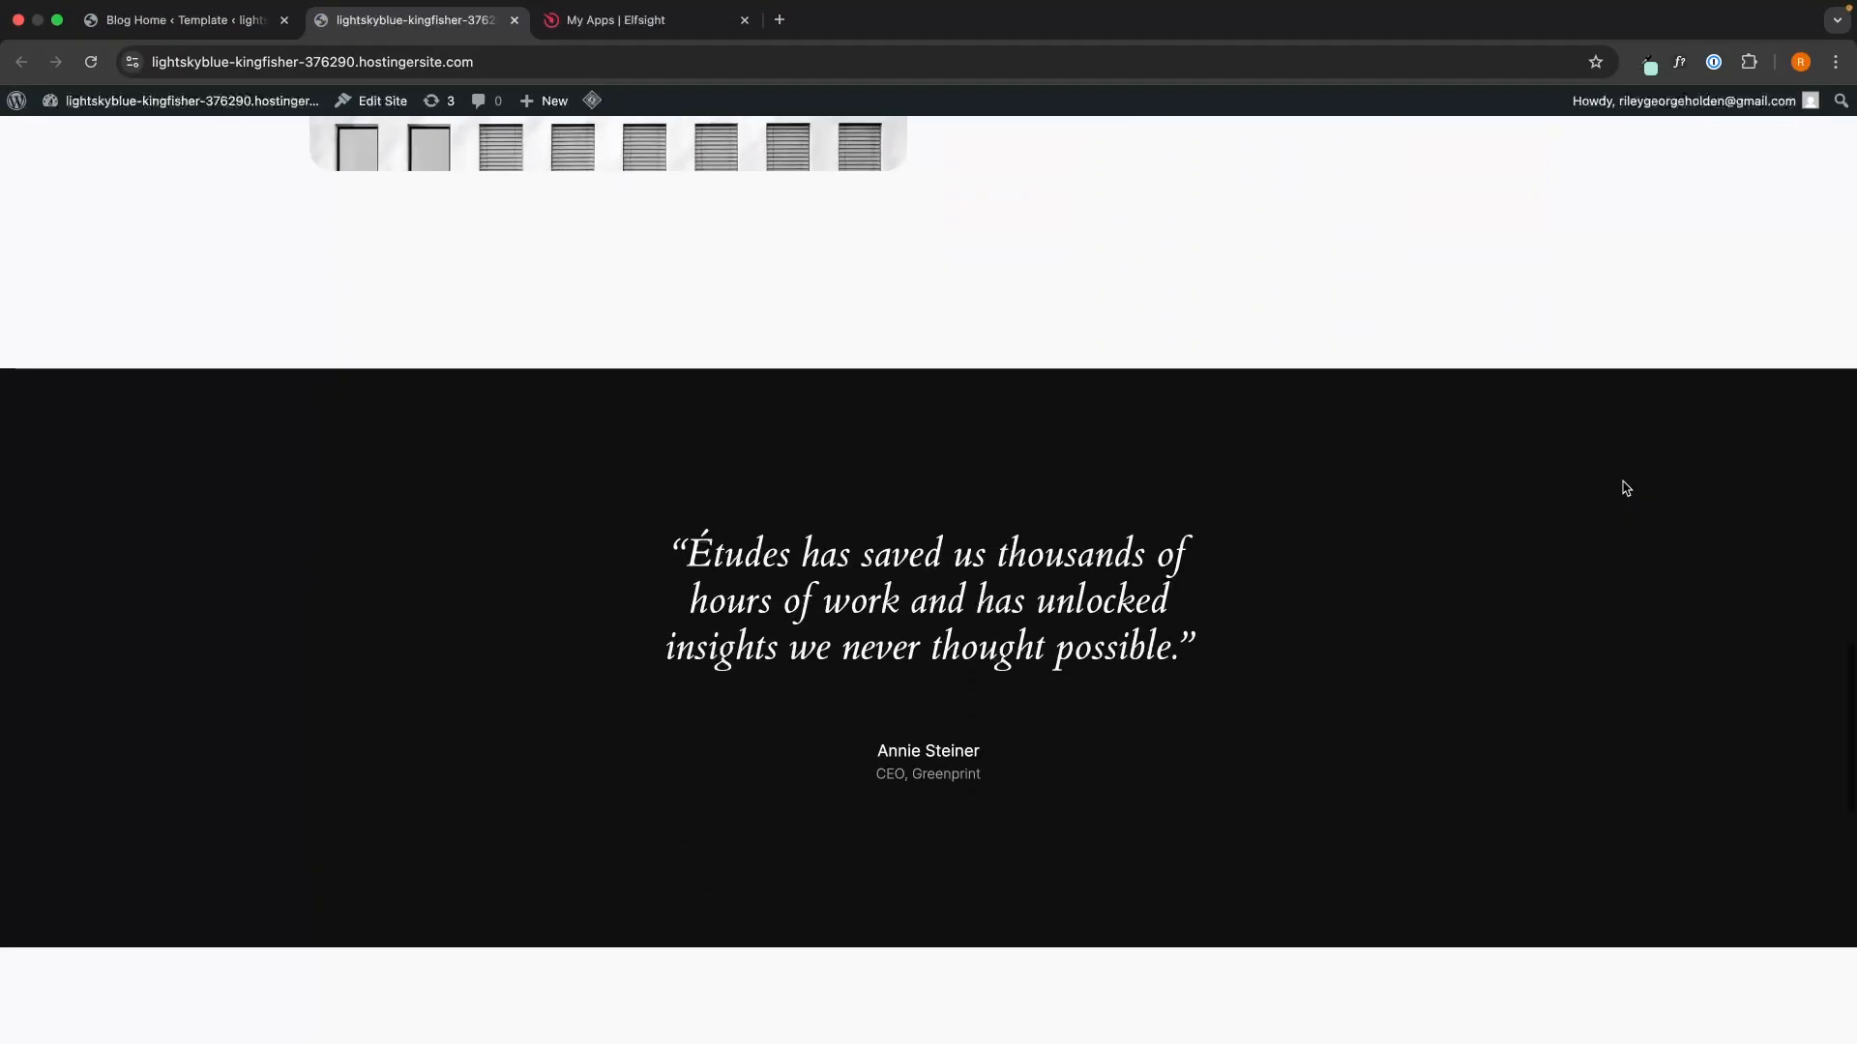
{"action": "scroll", "coordinate": [1624, 489], "scroll_direction": "down", "scroll_amount": 6}
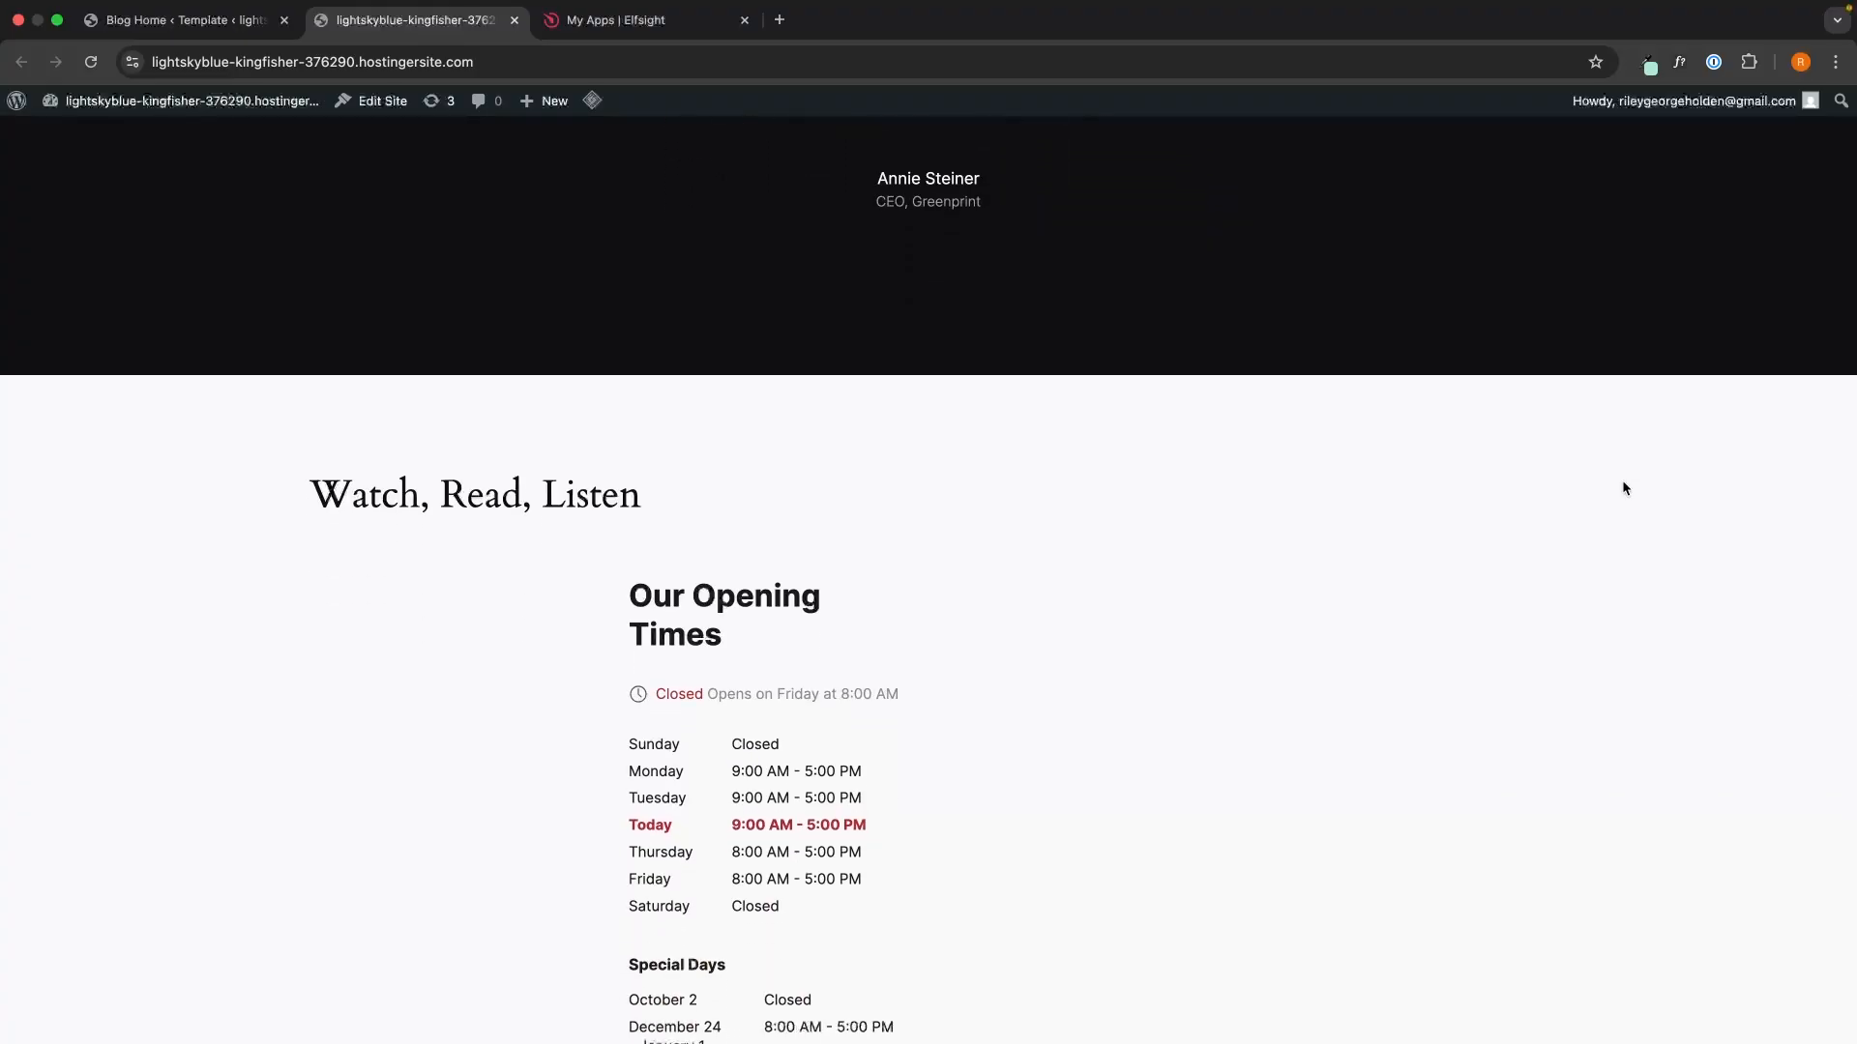